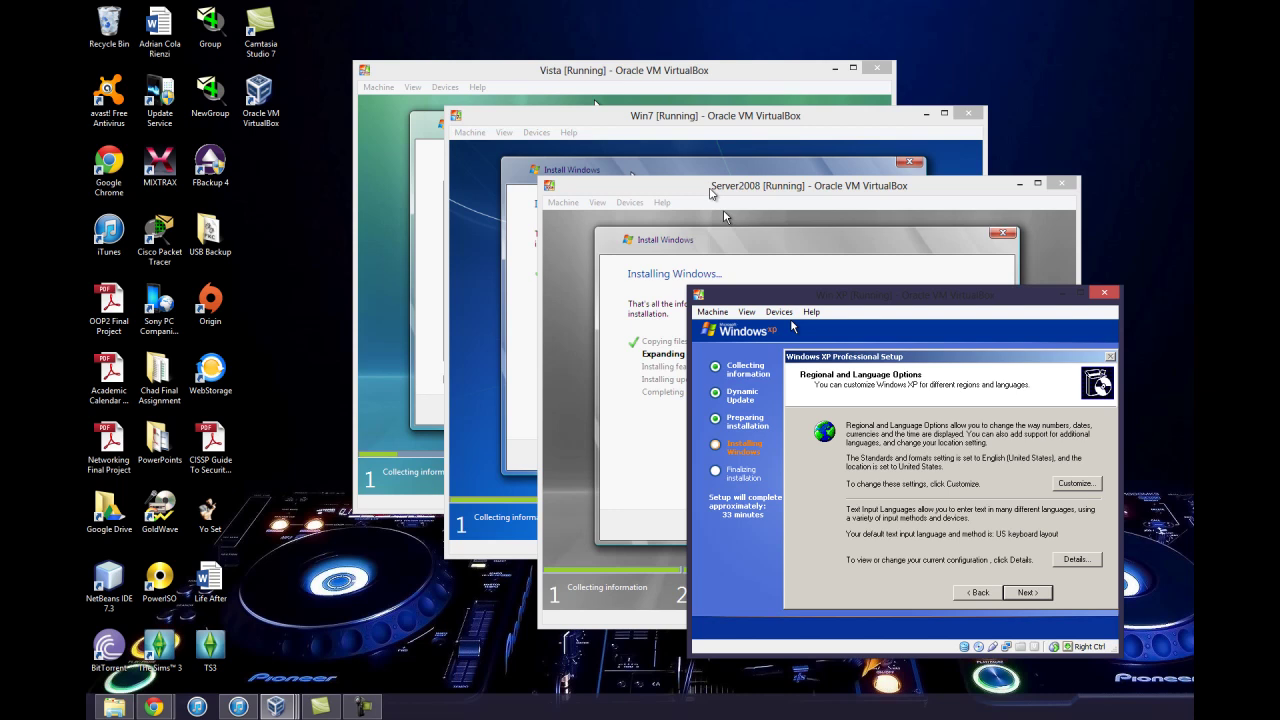
Move the Windows XP setup past Regional and Language Options and the owner name to the Product Key page
{"action": "left_click", "coordinate": [1046, 600]}
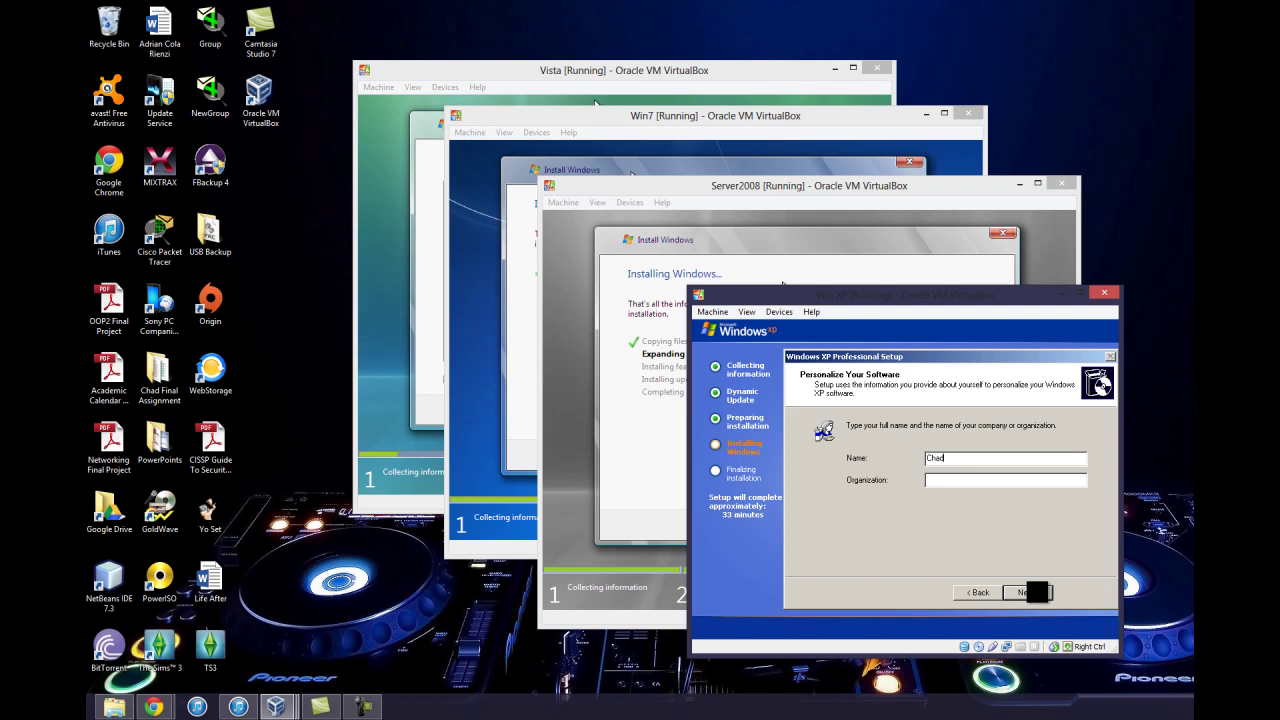
{"action": "left_click", "coordinate": [1025, 593]}
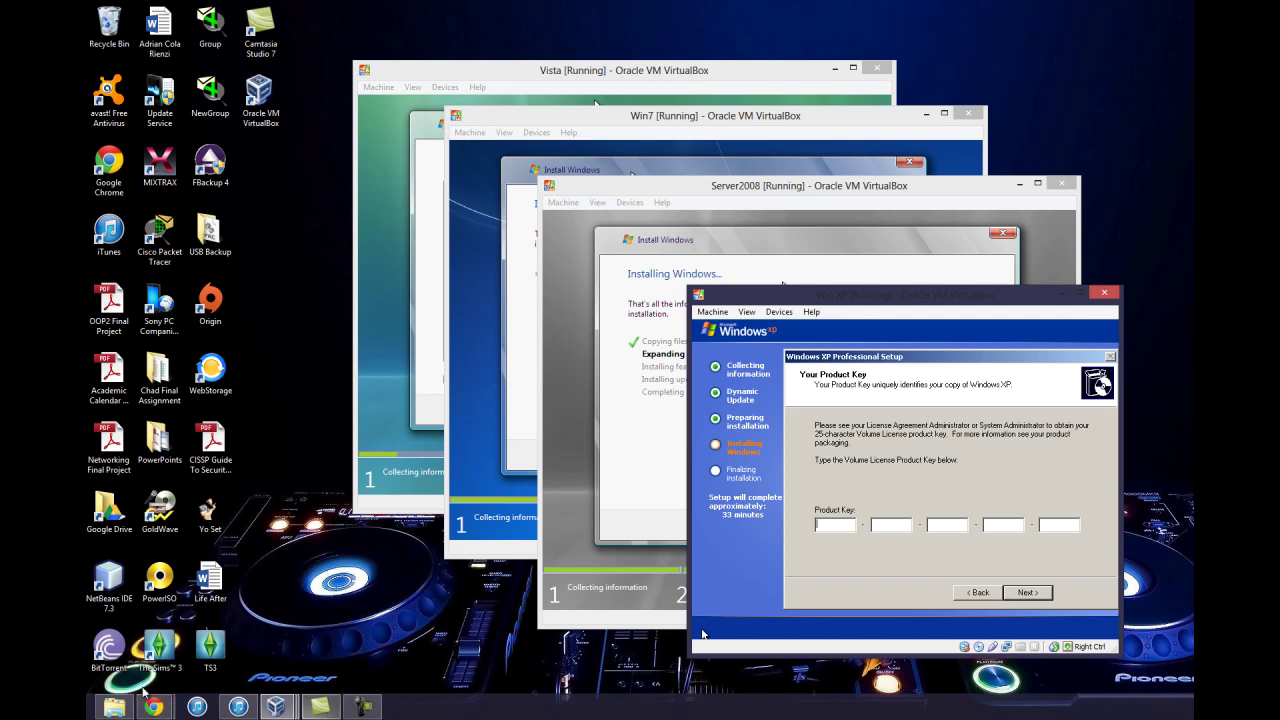
{"action": "mouse_move", "coordinate": [158, 712]}
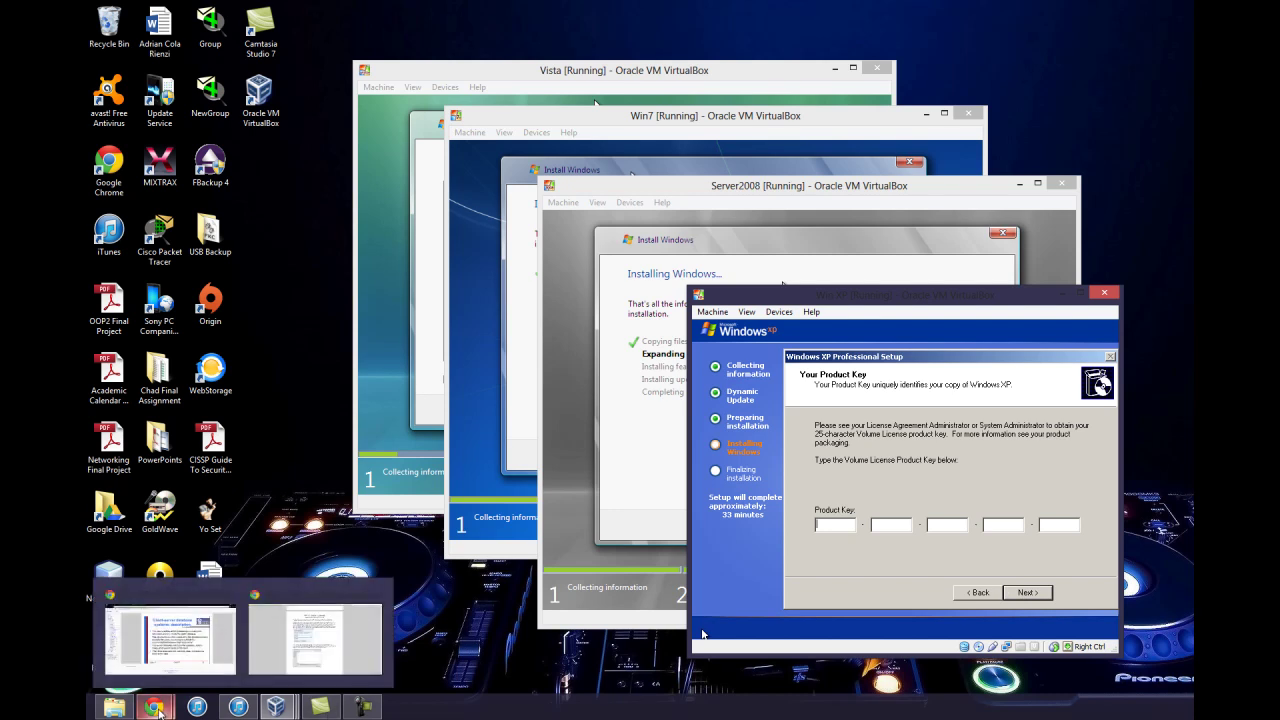
Open the xp86_key text file from New Volume (G:) in Notepad, then minimize the Explorer window
{"action": "left_click", "coordinate": [101, 708]}
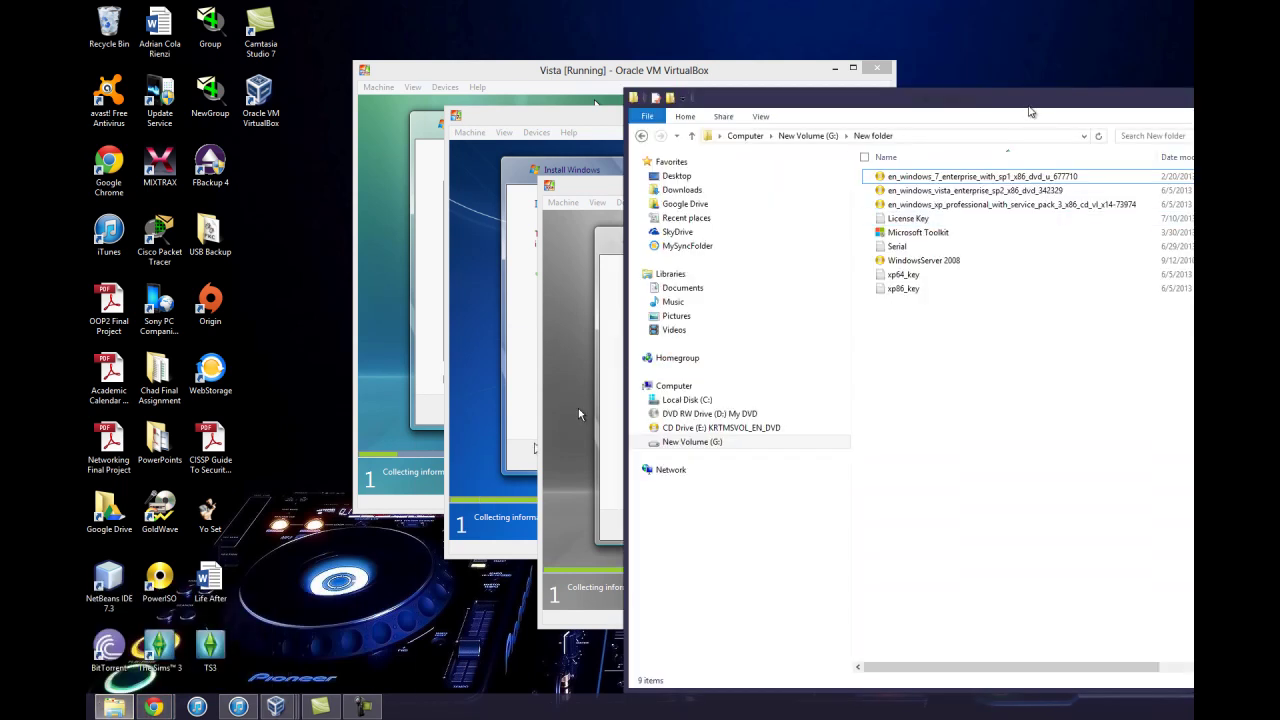
{"action": "left_click_drag", "start_coordinate": [1029, 105], "coordinate": [520, 94]}
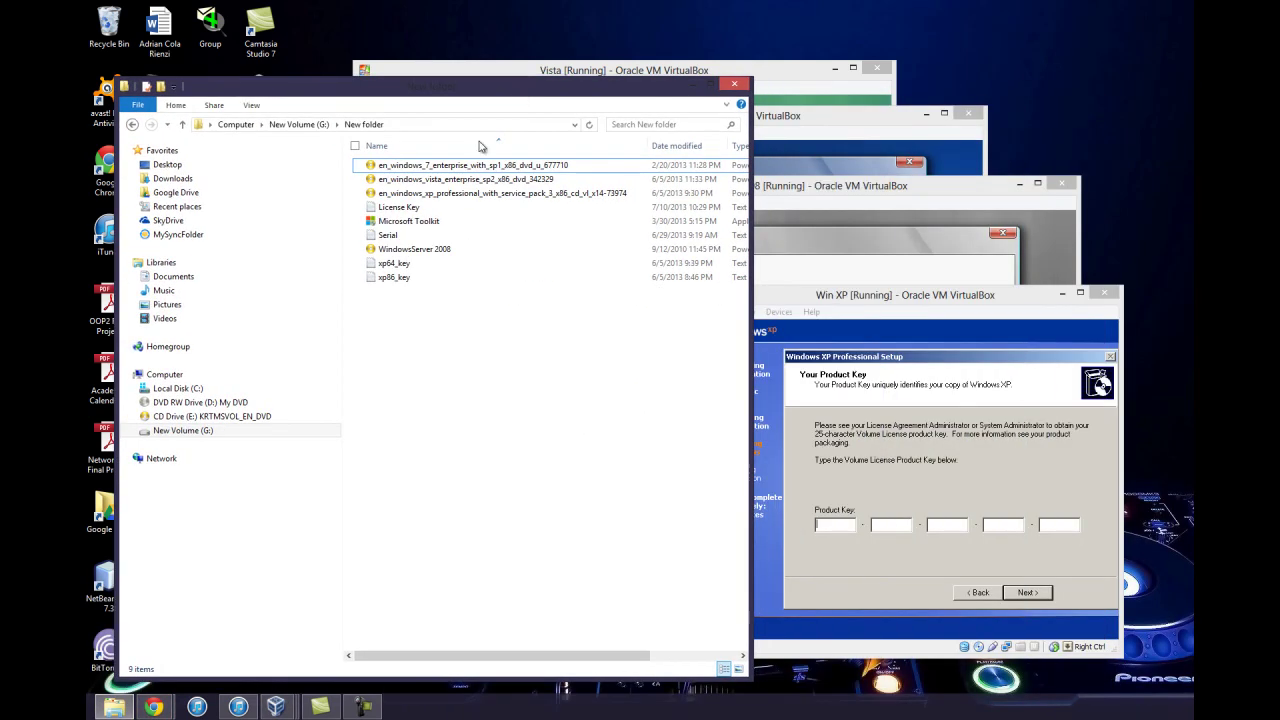
{"action": "double_click", "coordinate": [407, 280]}
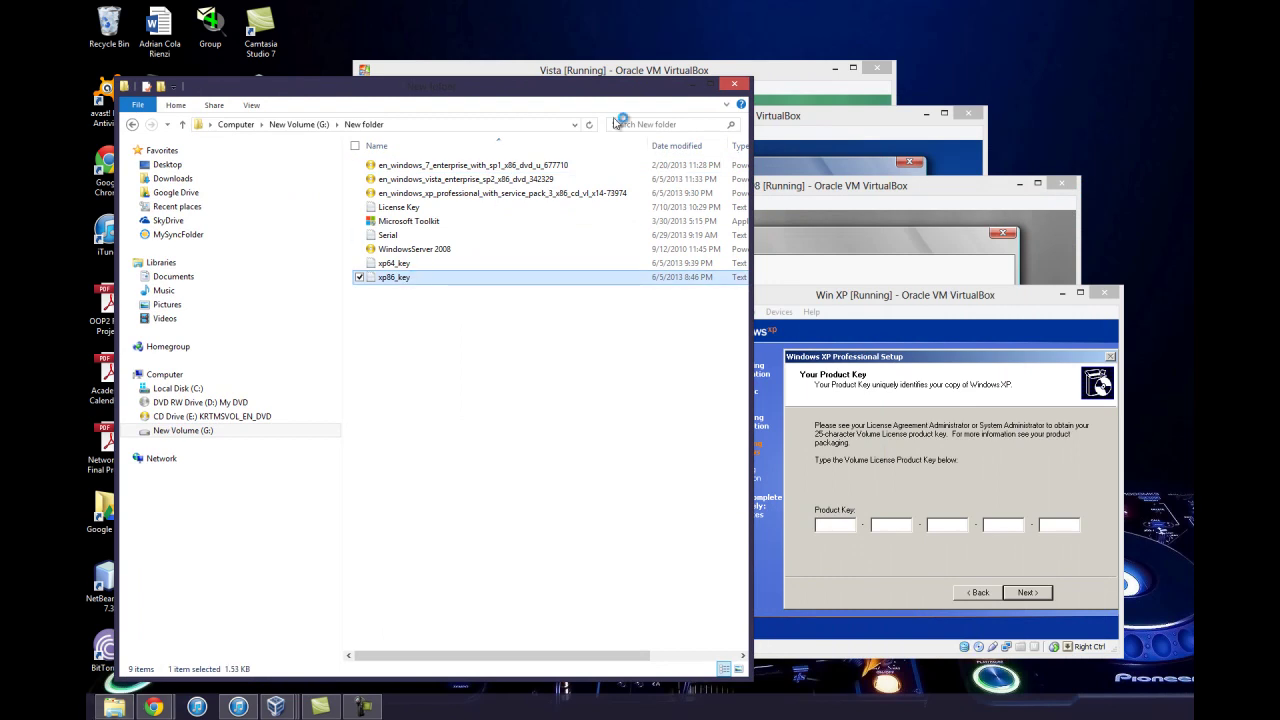
{"action": "left_click", "coordinate": [697, 86]}
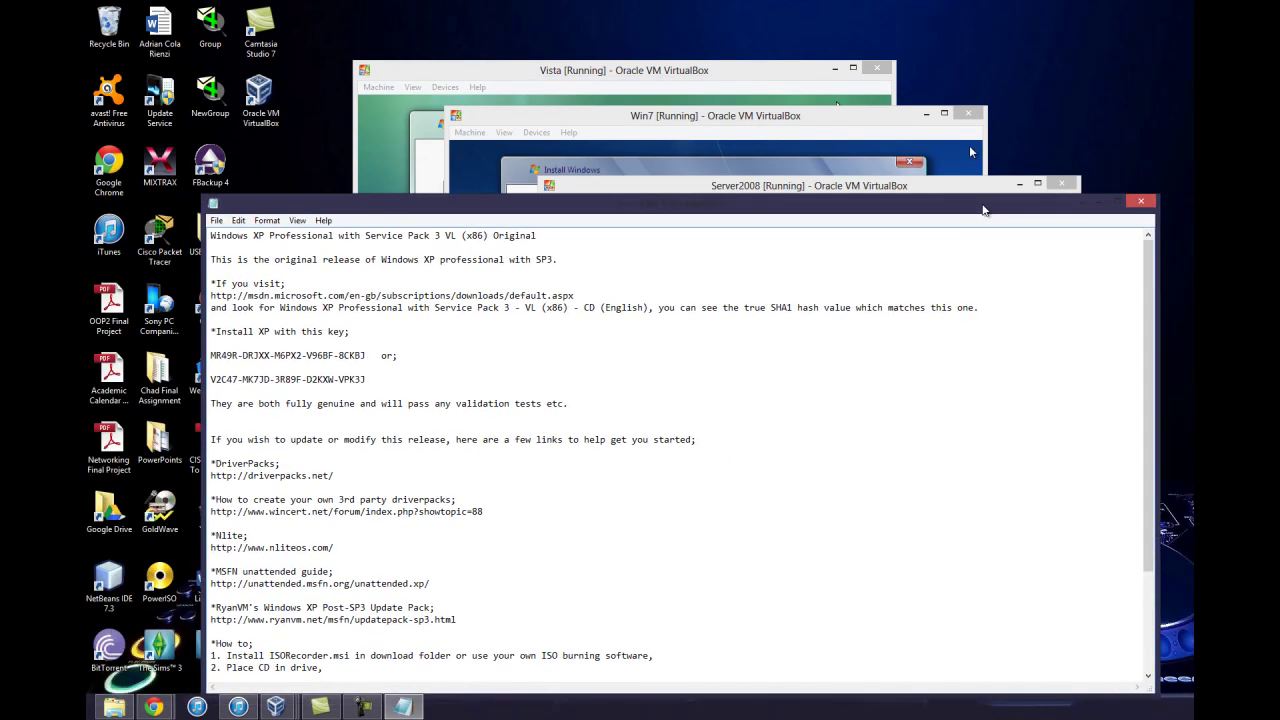
Narrow the Notepad key window, place it beside the XP setup, and bring up the VirtualBox Manager
{"action": "left_click_drag", "start_coordinate": [1158, 196], "coordinate": [716, 276]}
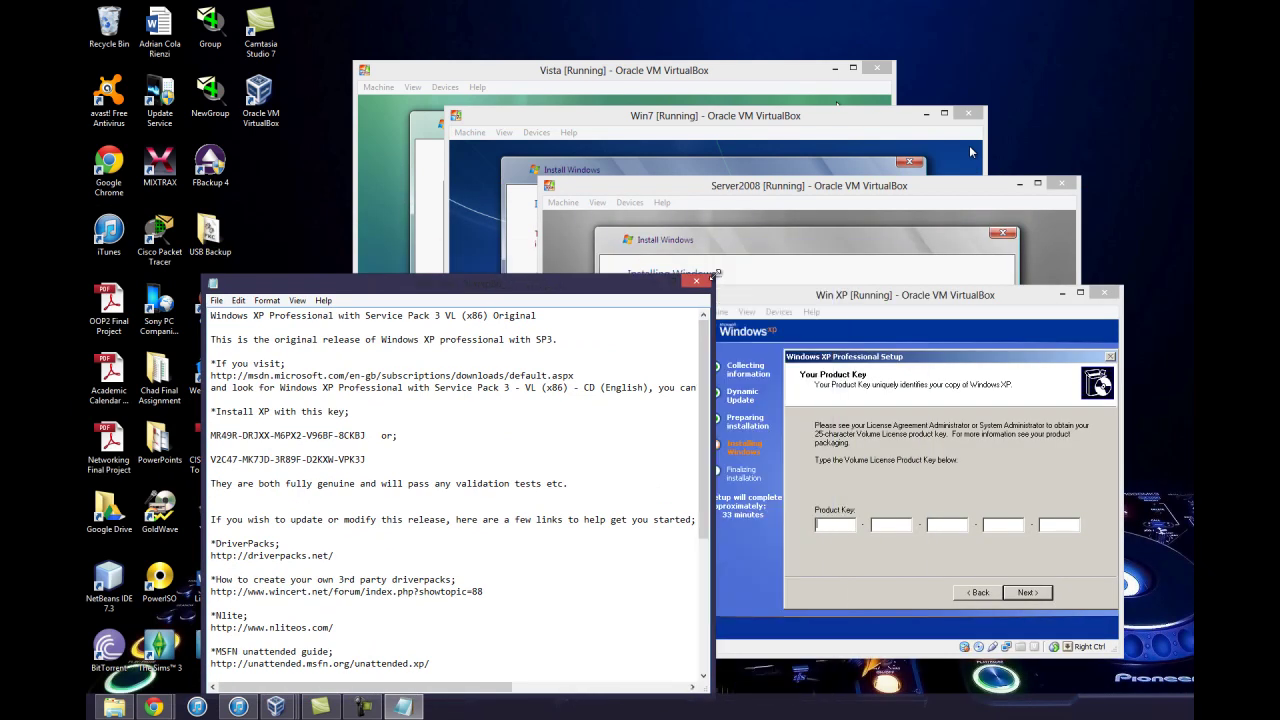
{"action": "left_click_drag", "start_coordinate": [495, 287], "coordinate": [407, 234]}
{"action": "mouse_move", "coordinate": [362, 706]}
{"action": "left_click", "coordinate": [357, 673]}
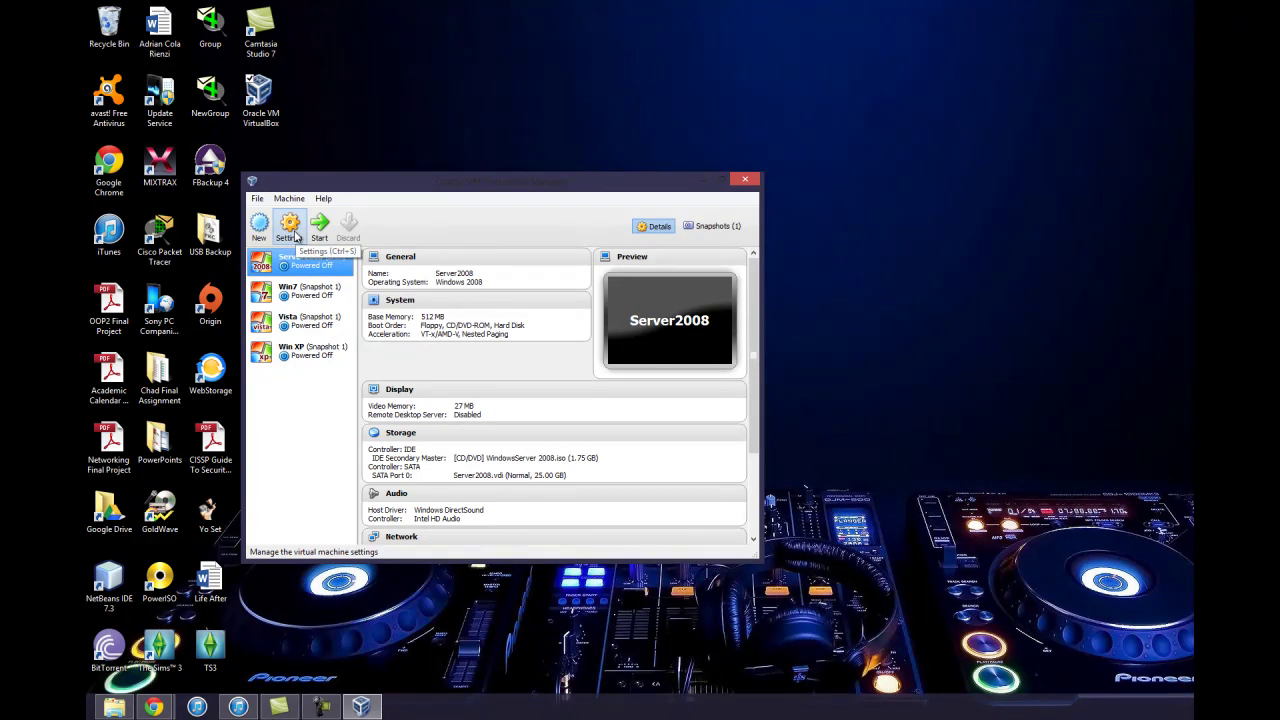
Attach Server2008's Adapter 1 to Internal Network 'intnet' with Promiscuous Mode Allow All, keeping the adapter type
{"action": "left_click", "coordinate": [295, 235]}
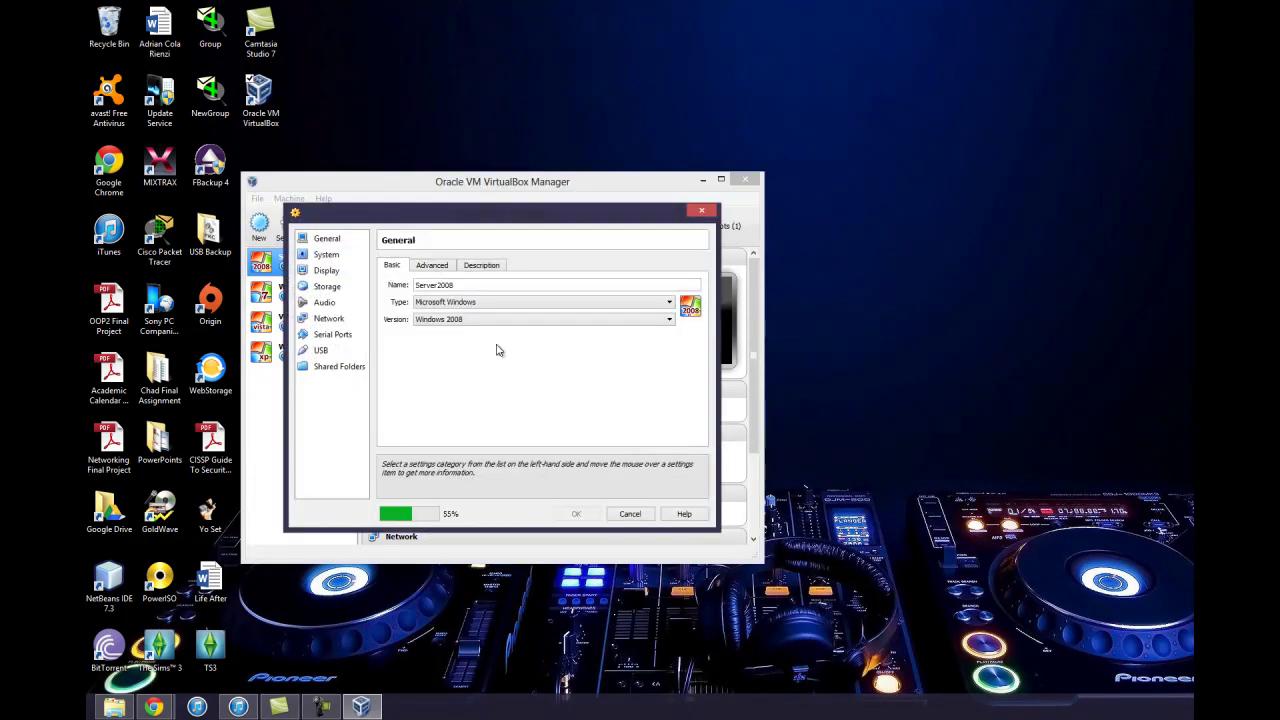
{"action": "left_click", "coordinate": [330, 318]}
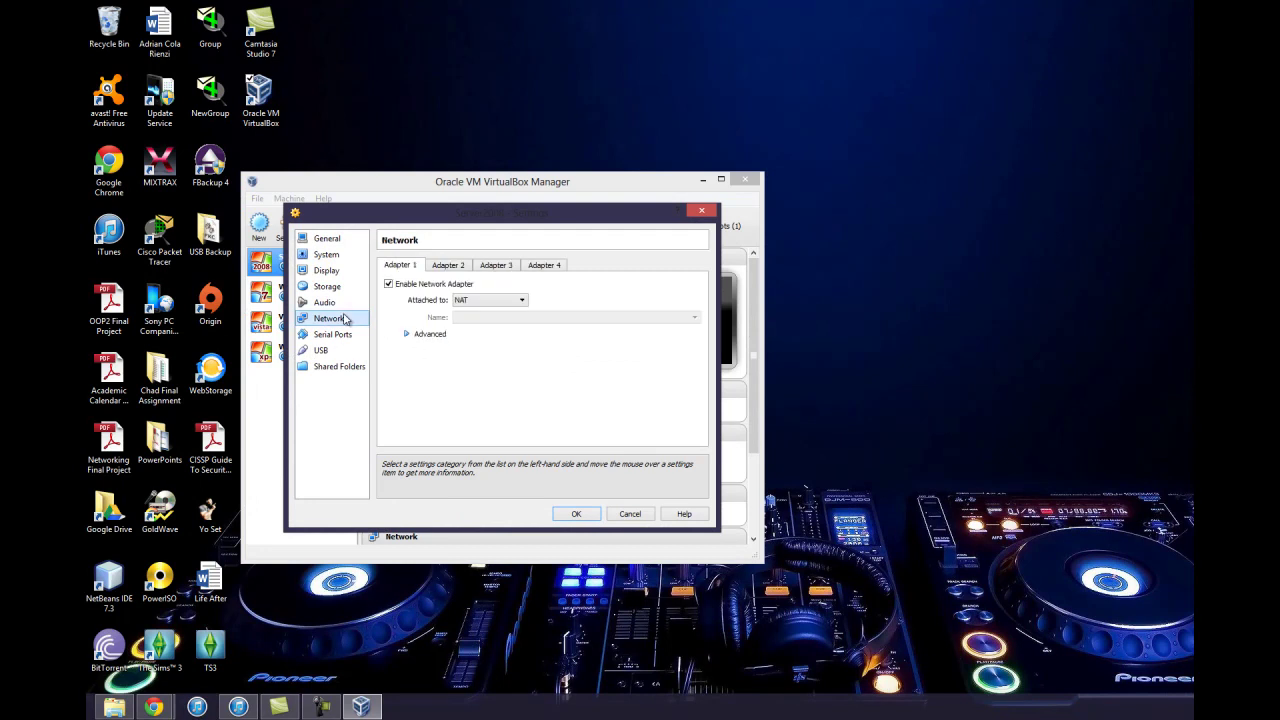
{"action": "left_click", "coordinate": [522, 302]}
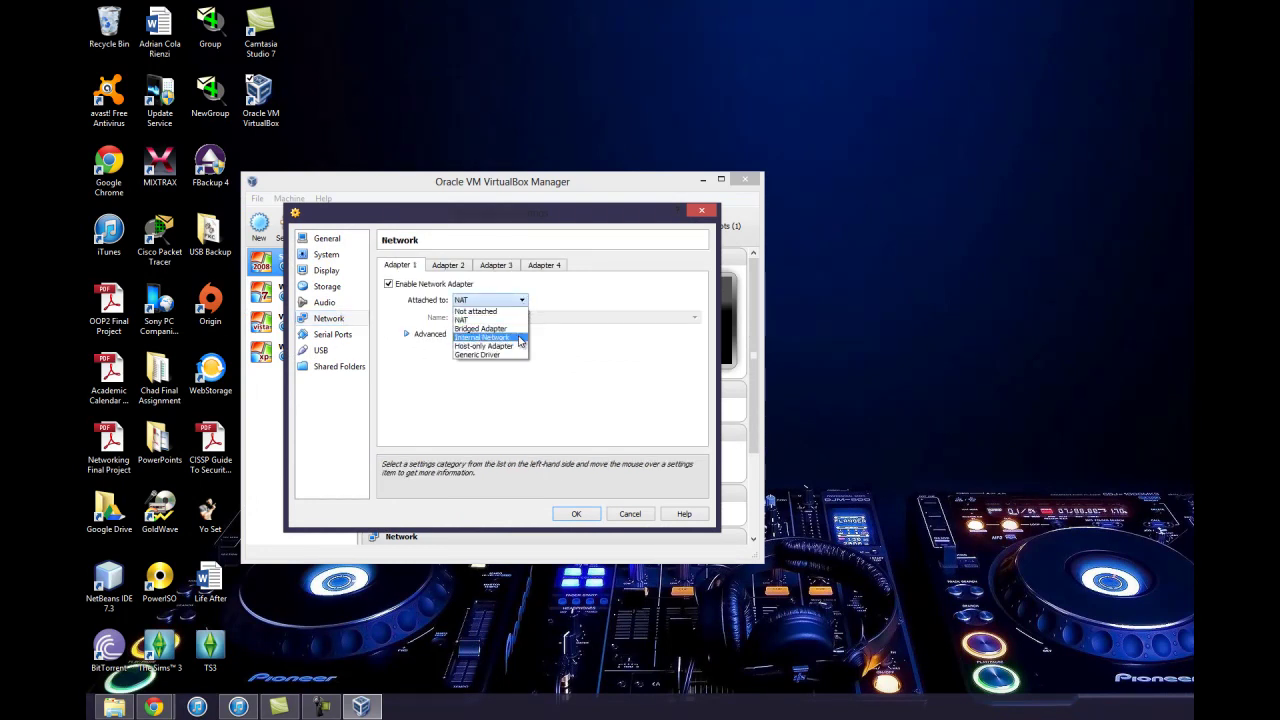
{"action": "left_click", "coordinate": [519, 340]}
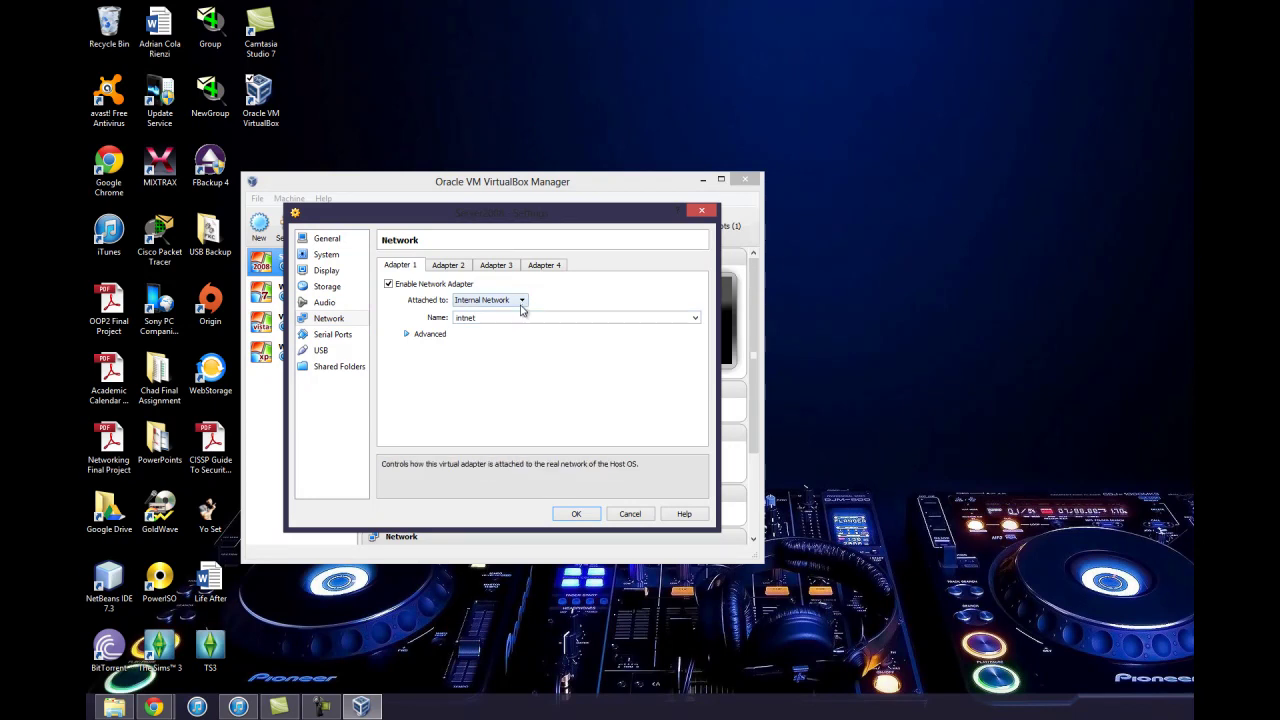
{"action": "left_click", "coordinate": [446, 334]}
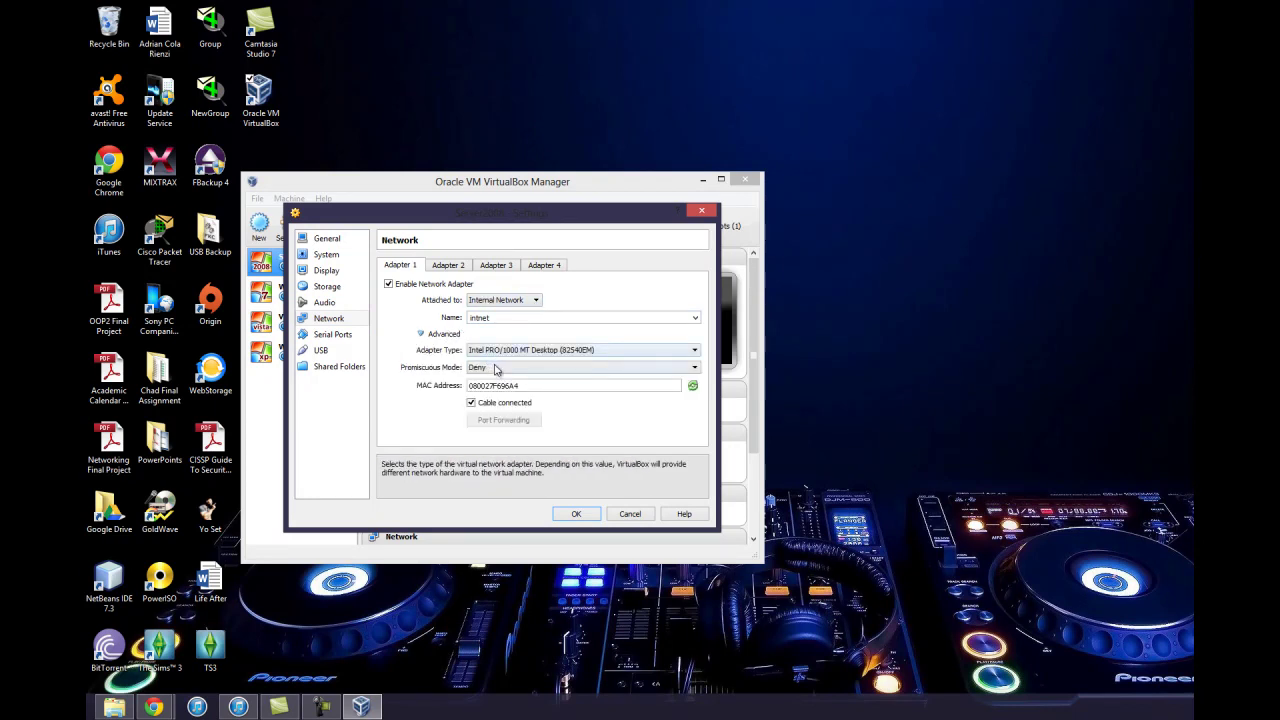
{"action": "left_click", "coordinate": [494, 367]}
{"action": "left_click", "coordinate": [498, 397]}
{"action": "left_click", "coordinate": [523, 352]}
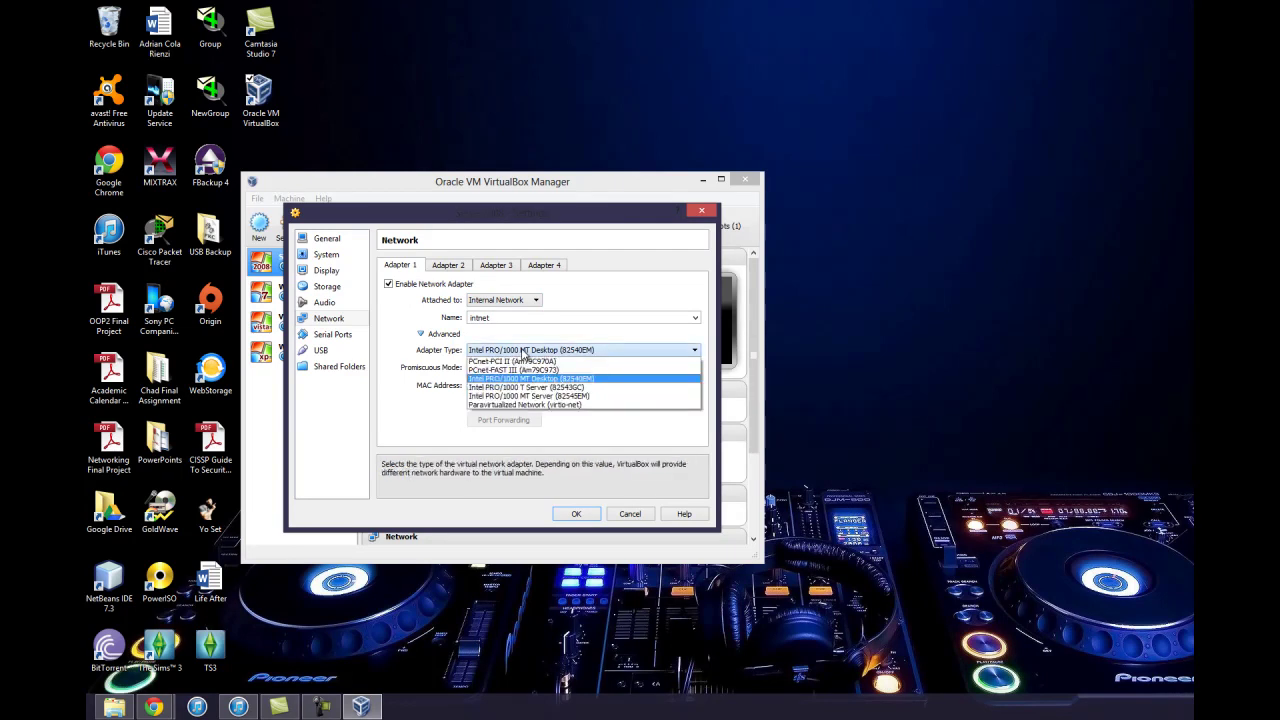
{"action": "left_click", "coordinate": [523, 352]}
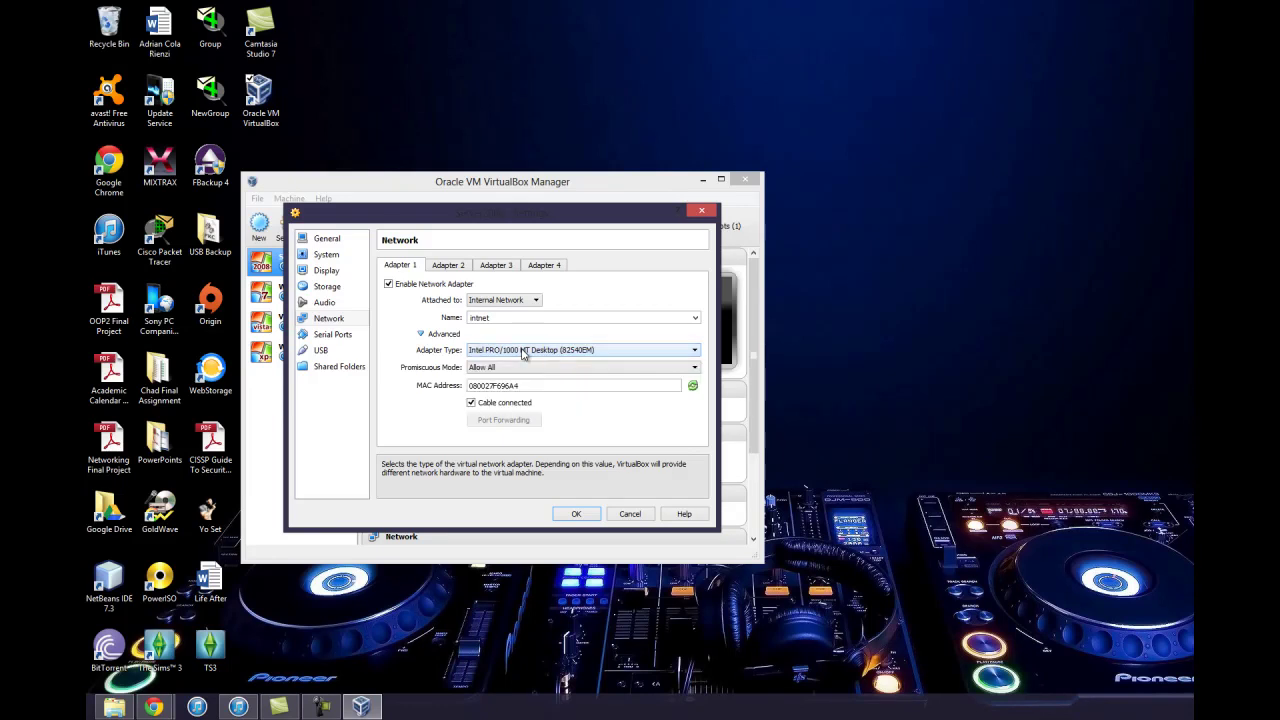
{"action": "left_click", "coordinate": [576, 514]}
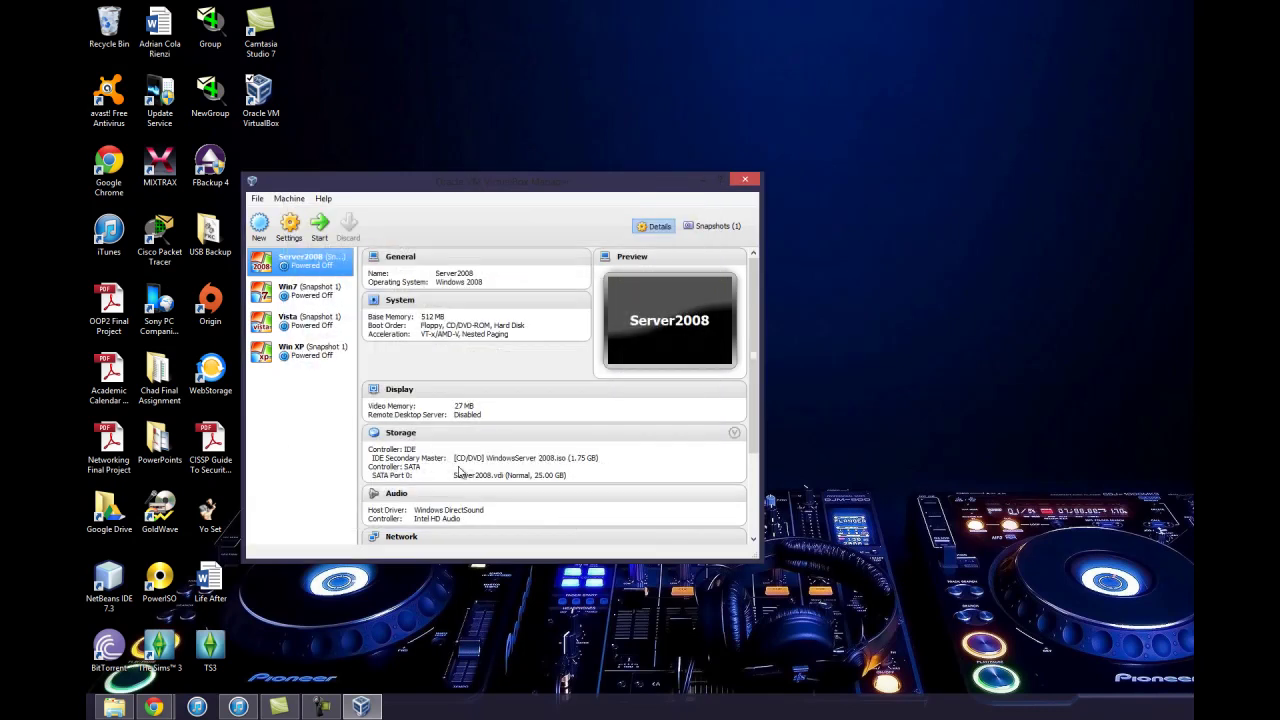
Attach Win7's Adapter 1 to Internal Network 'intnet' with Promiscuous Mode Allow All and save
{"action": "left_click", "coordinate": [318, 292]}
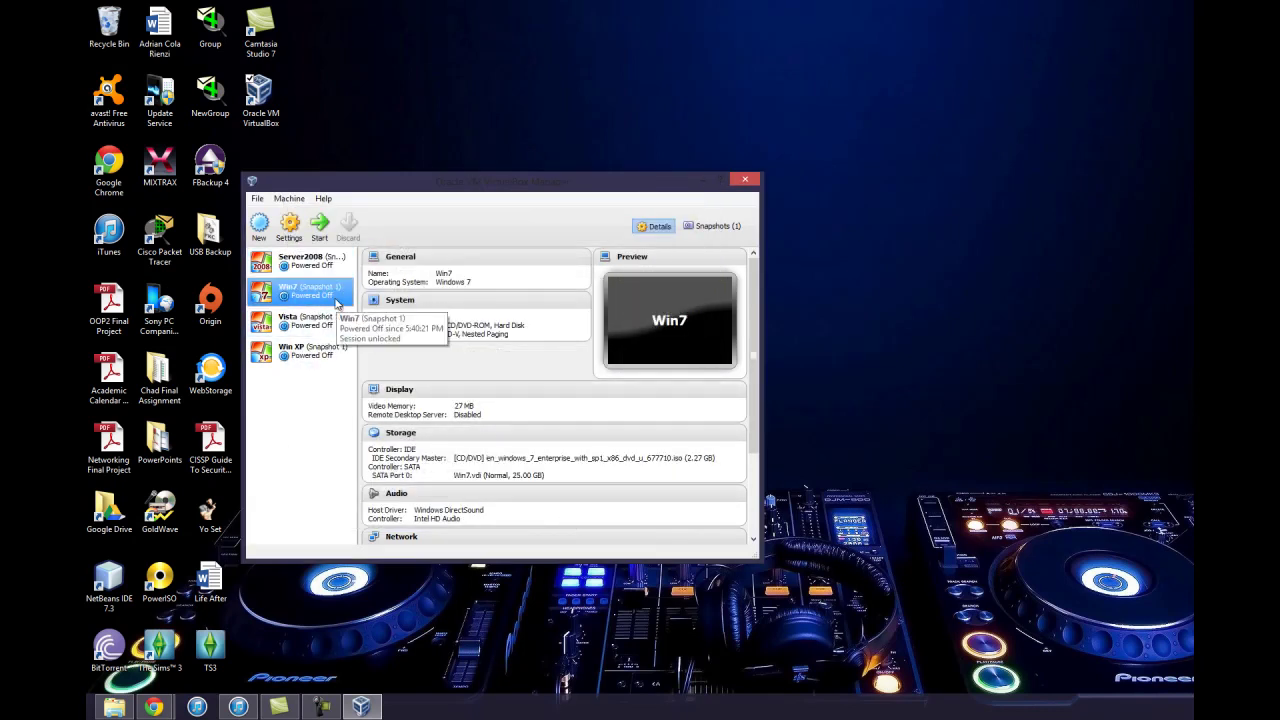
{"action": "left_click", "coordinate": [290, 228]}
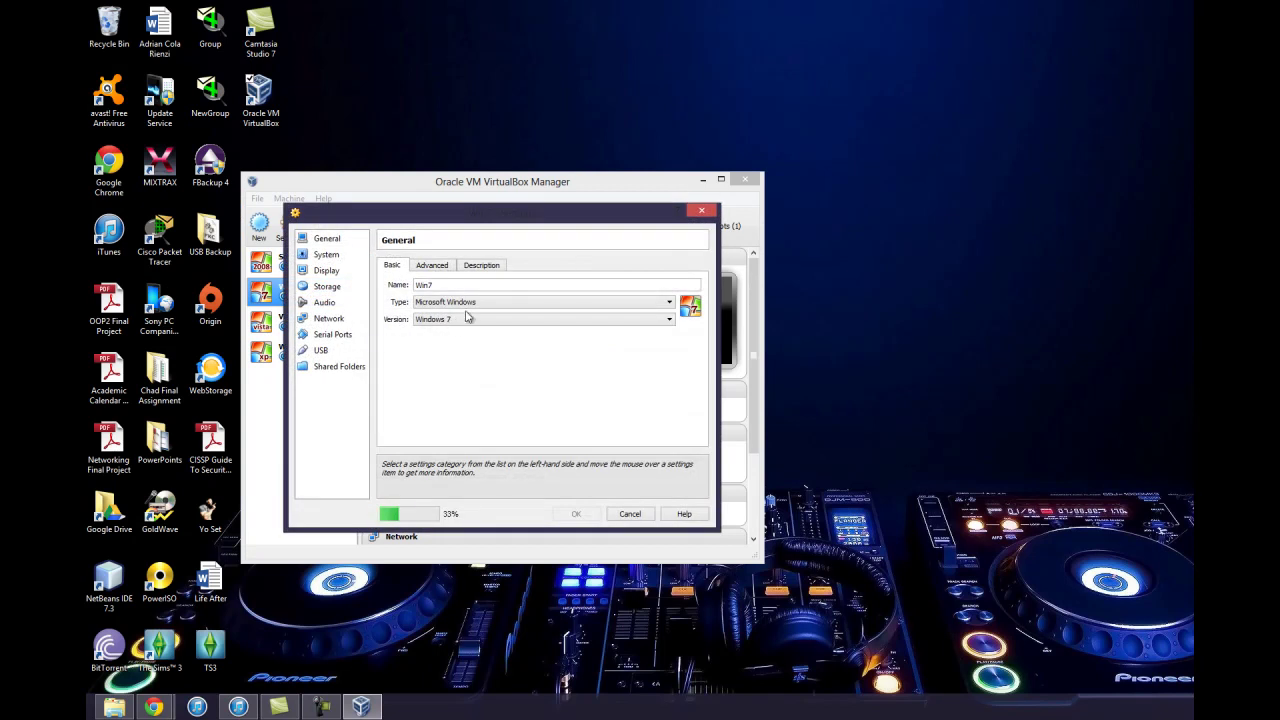
{"action": "left_click", "coordinate": [328, 302]}
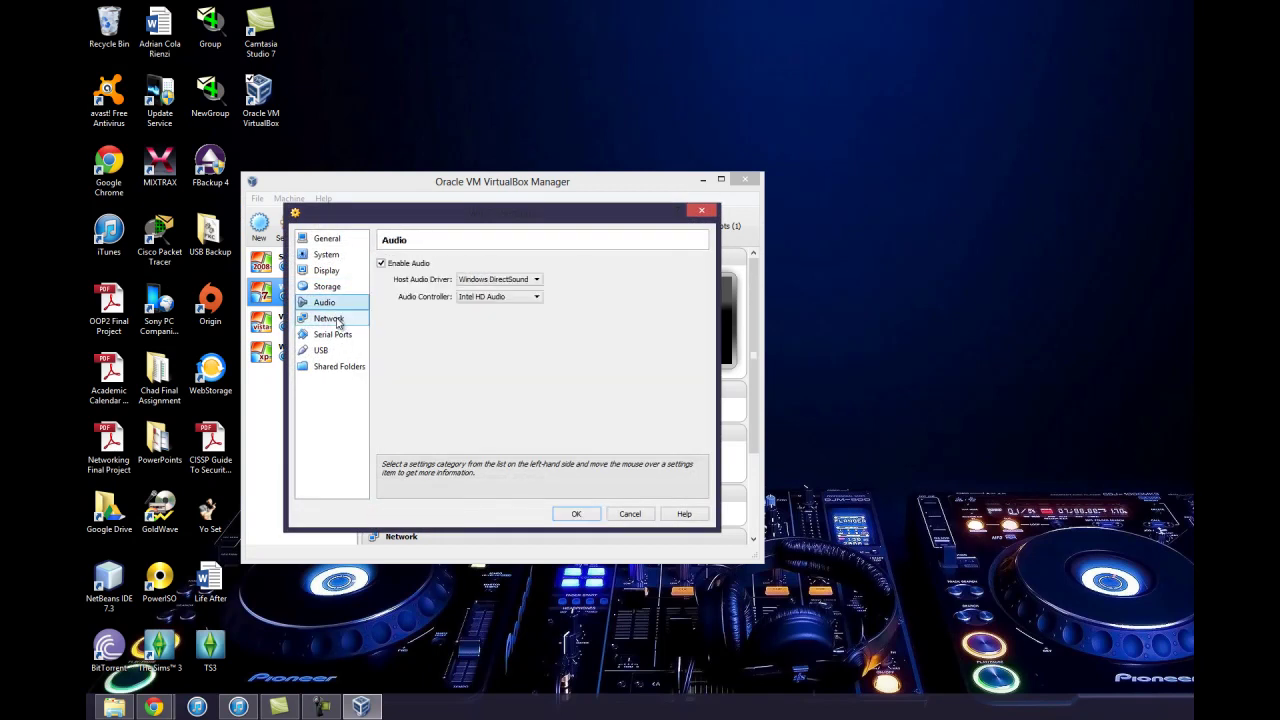
{"action": "left_click", "coordinate": [335, 318]}
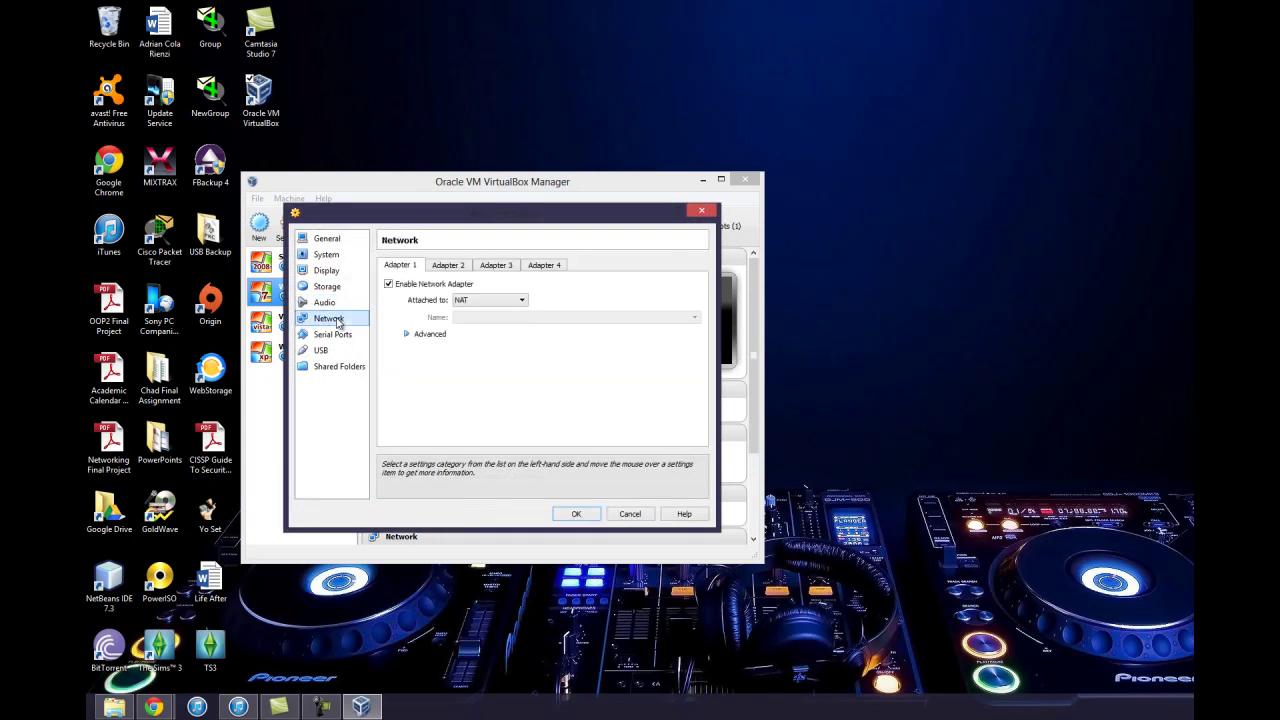
{"action": "left_click", "coordinate": [506, 300]}
{"action": "left_click", "coordinate": [500, 338]}
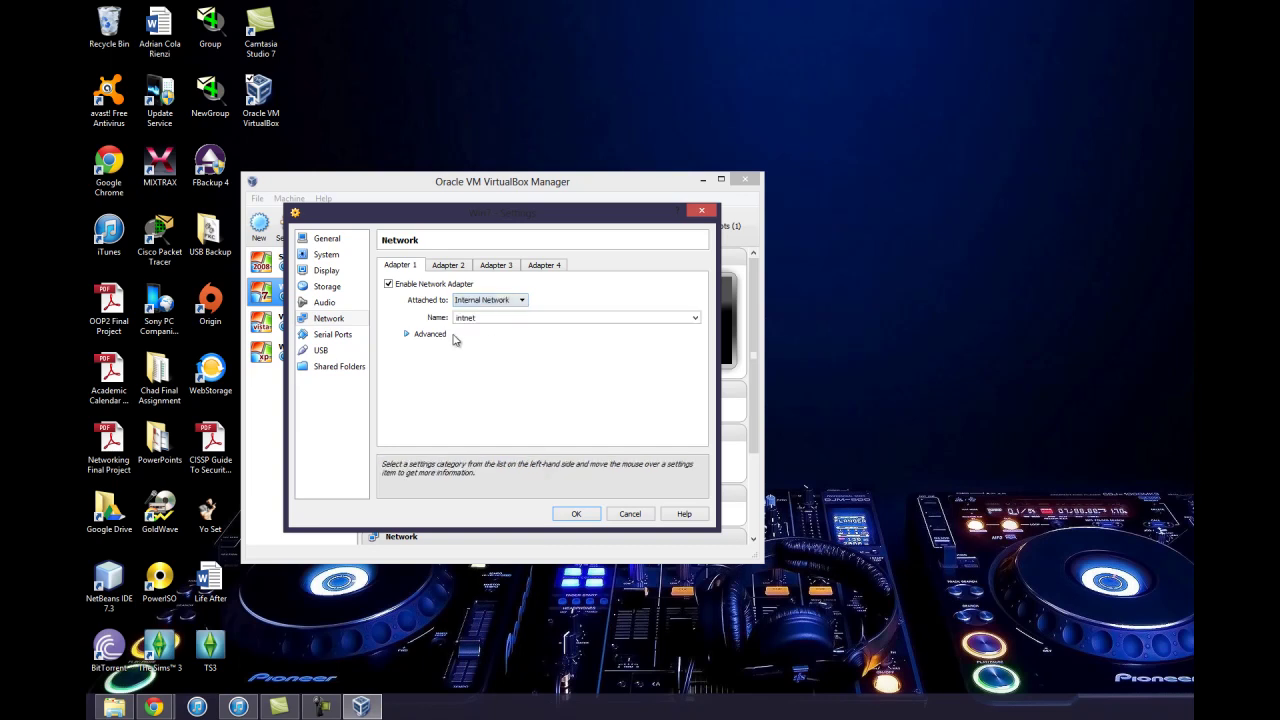
{"action": "left_click", "coordinate": [443, 337]}
{"action": "left_click", "coordinate": [540, 367]}
{"action": "left_click", "coordinate": [530, 396]}
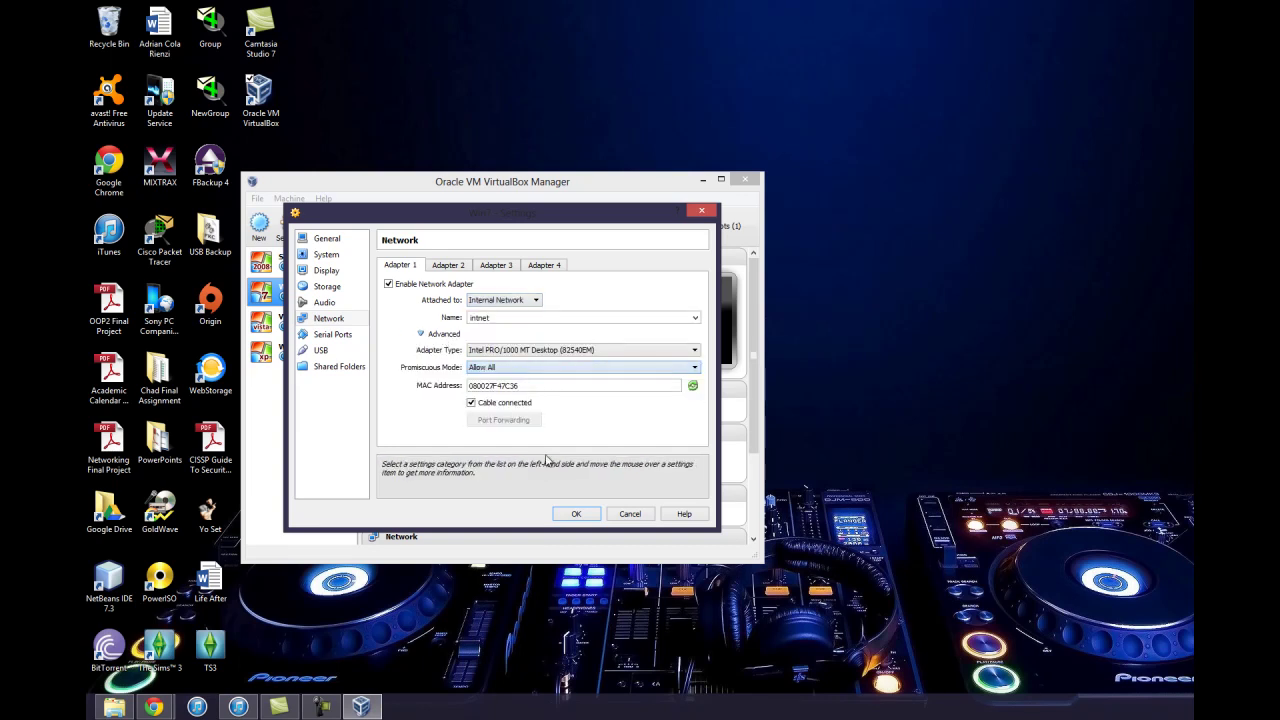
{"action": "left_click", "coordinate": [575, 516]}
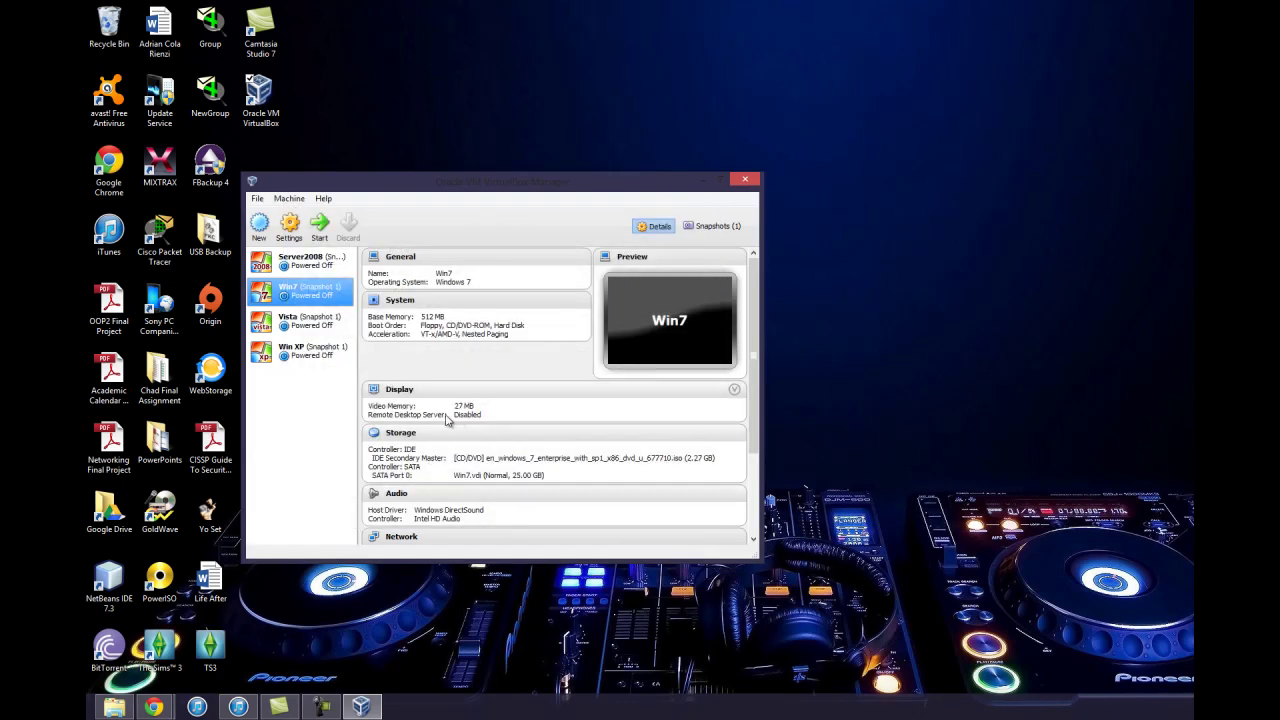
Attach Vista's Adapter 1 to Internal Network 'intnet' with Promiscuous Mode Allow All and save
{"action": "left_click", "coordinate": [338, 322]}
{"action": "left_click", "coordinate": [290, 228]}
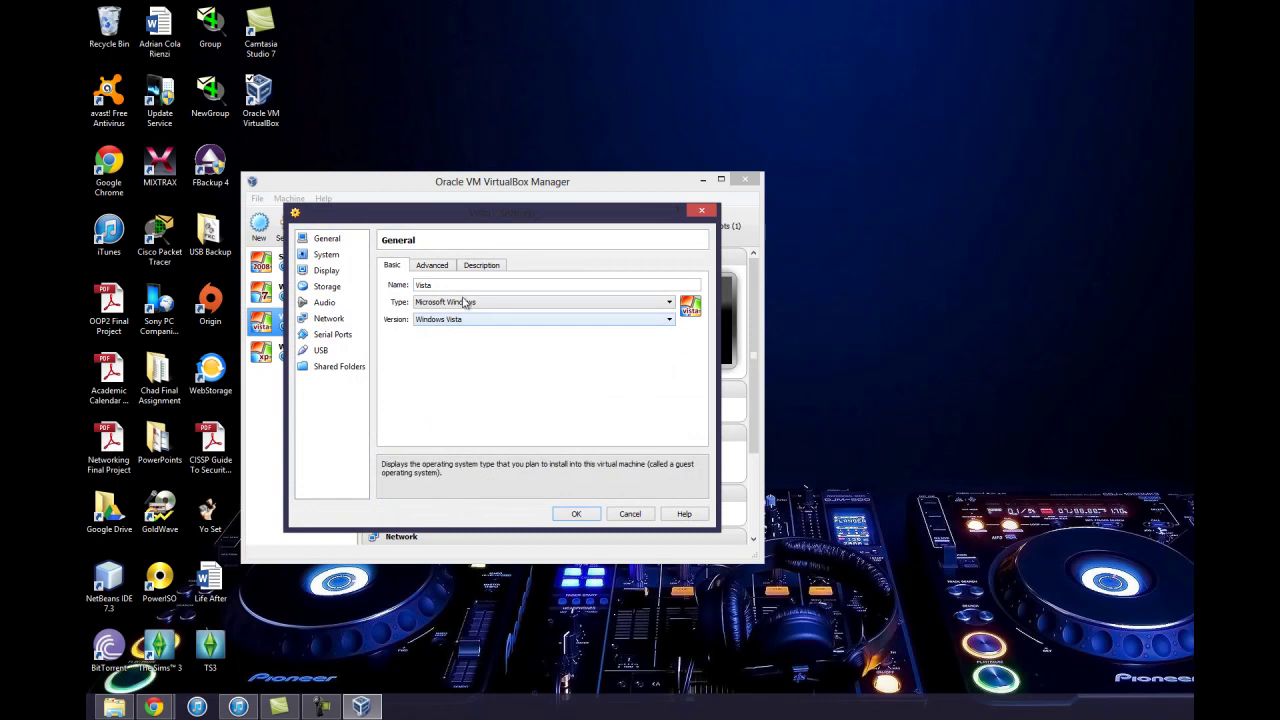
{"action": "left_click", "coordinate": [434, 267]}
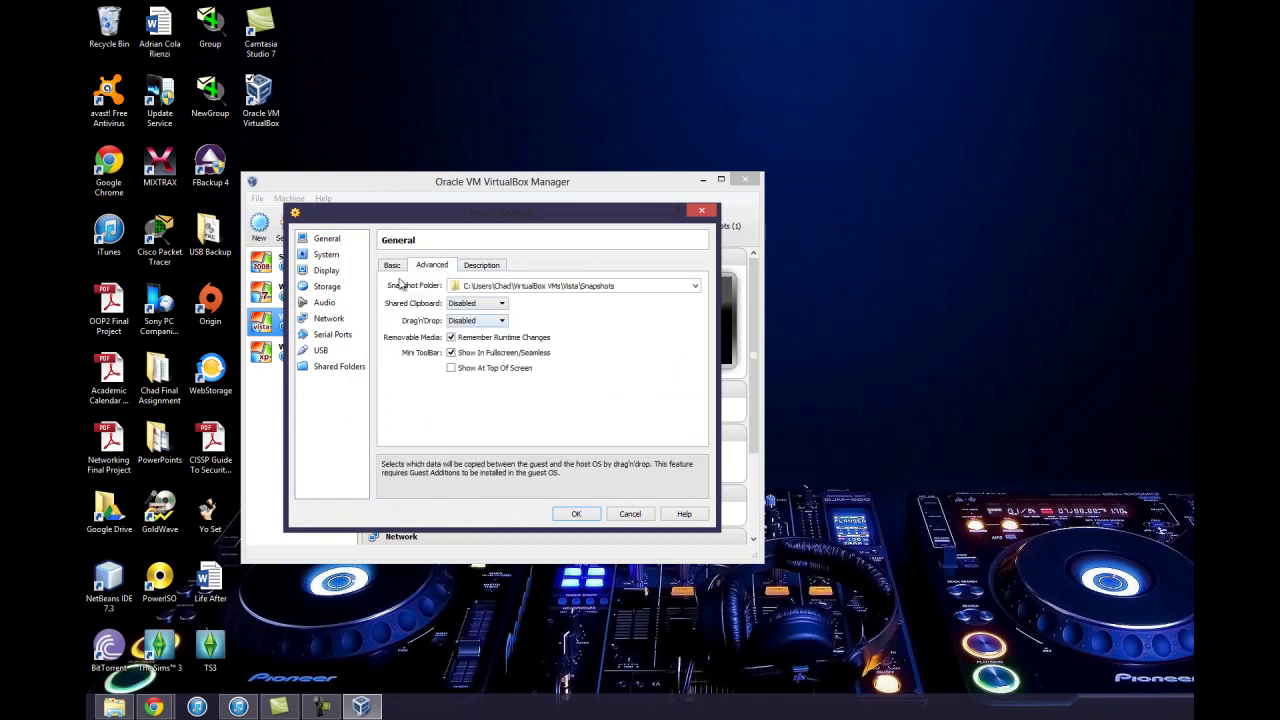
{"action": "left_click", "coordinate": [329, 318]}
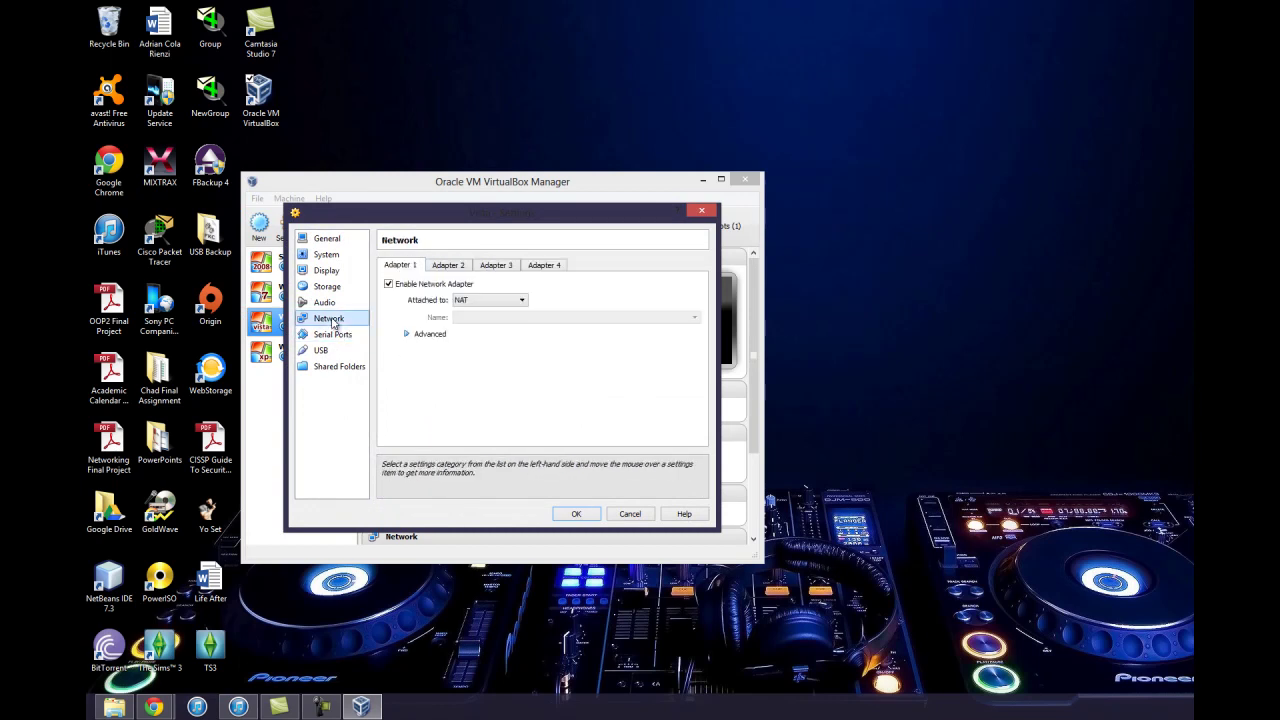
{"action": "left_click", "coordinate": [474, 300]}
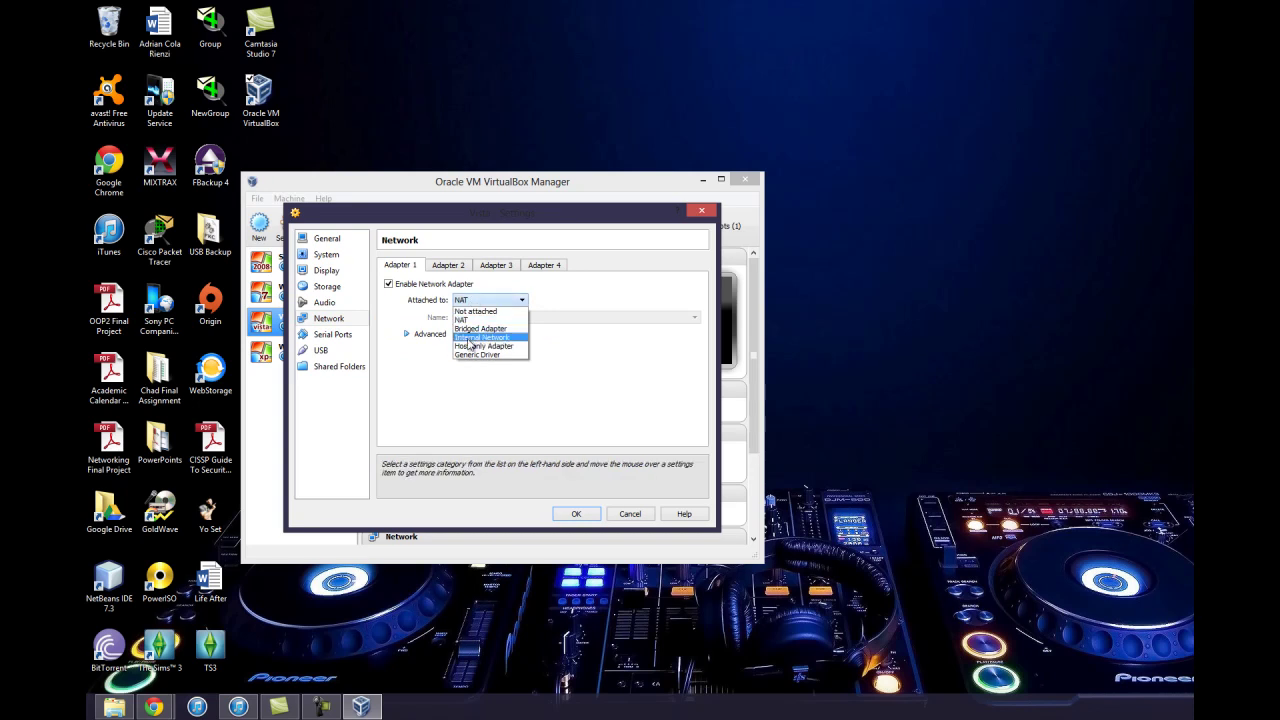
{"action": "left_click", "coordinate": [470, 339]}
{"action": "left_click", "coordinate": [440, 334]}
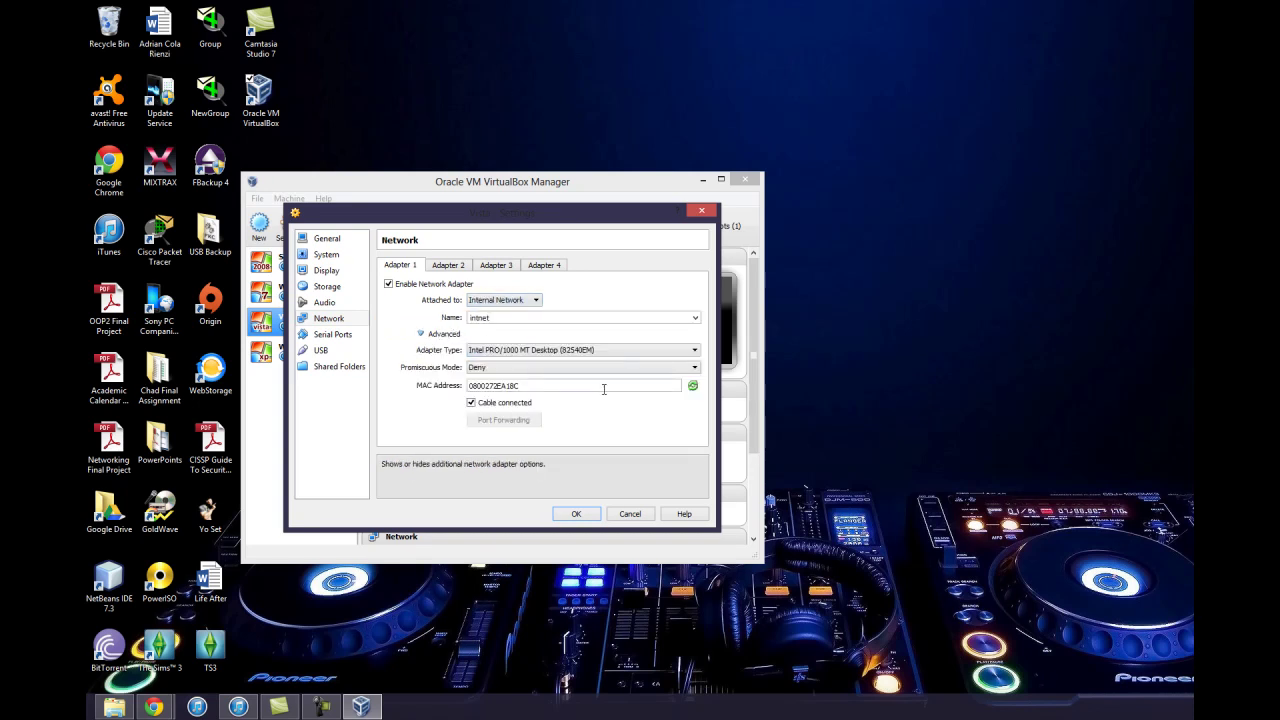
{"action": "left_click", "coordinate": [690, 367]}
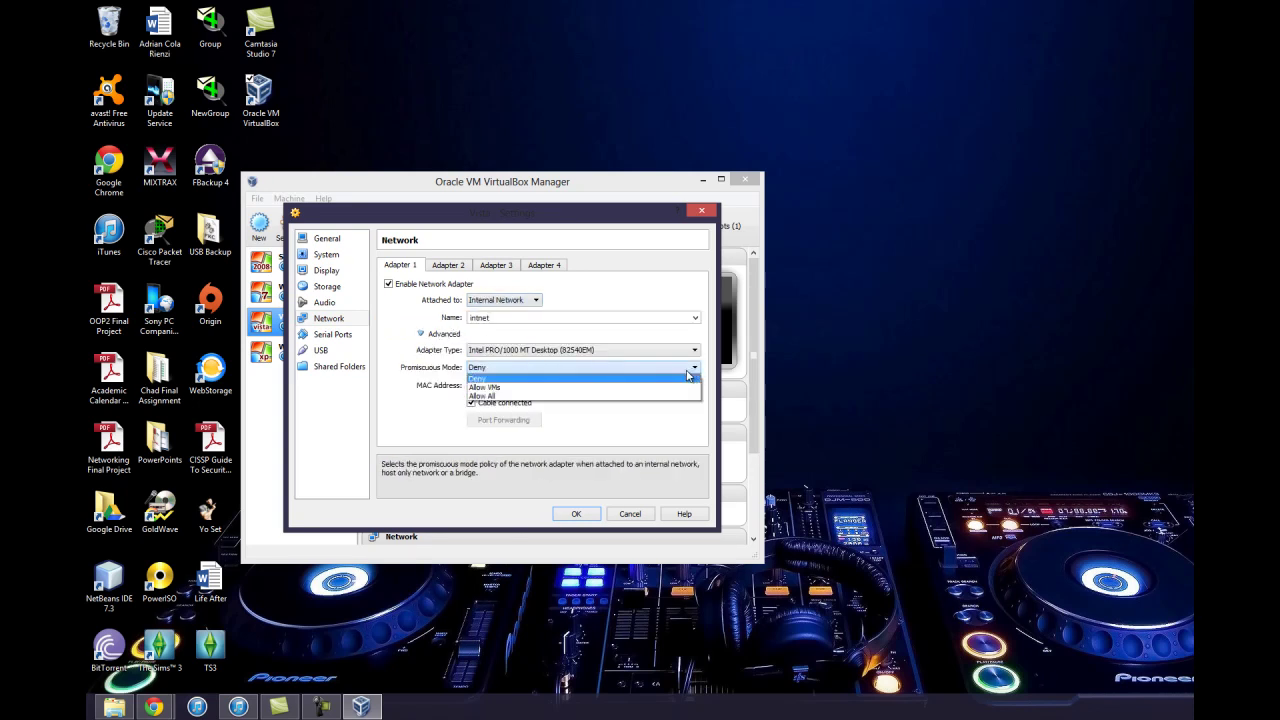
{"action": "left_click", "coordinate": [640, 398]}
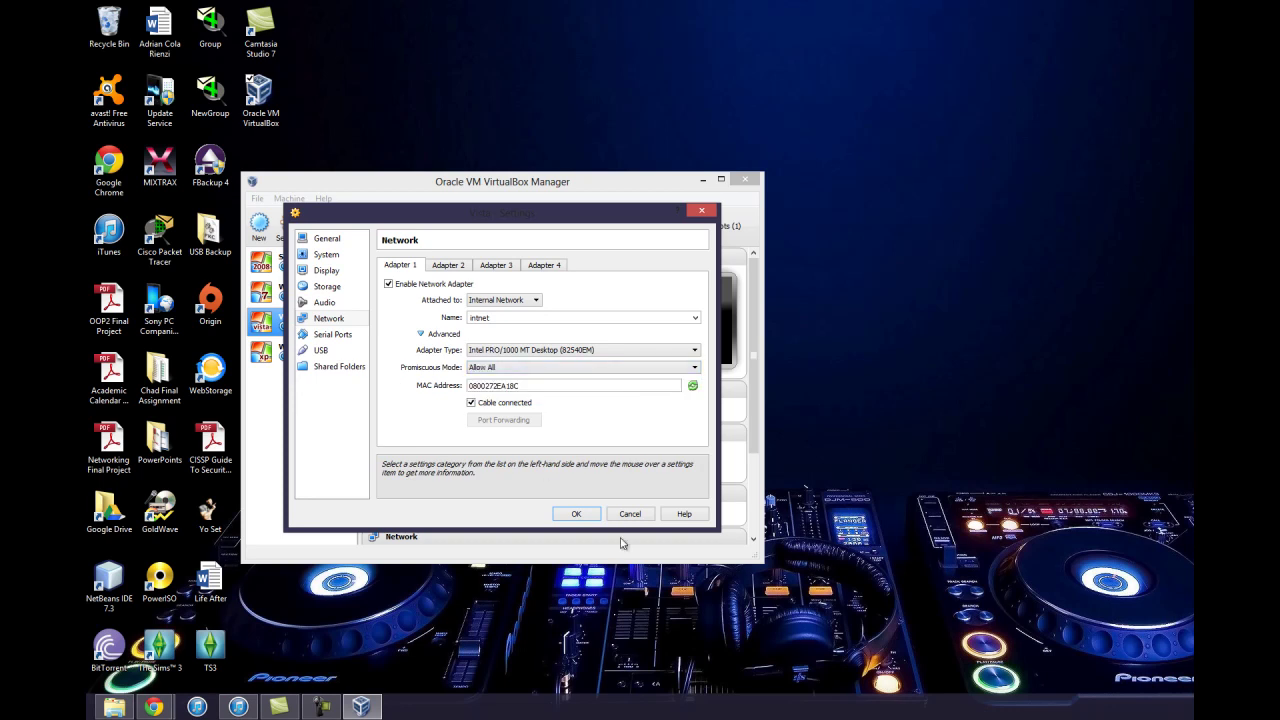
{"action": "left_click", "coordinate": [584, 516]}
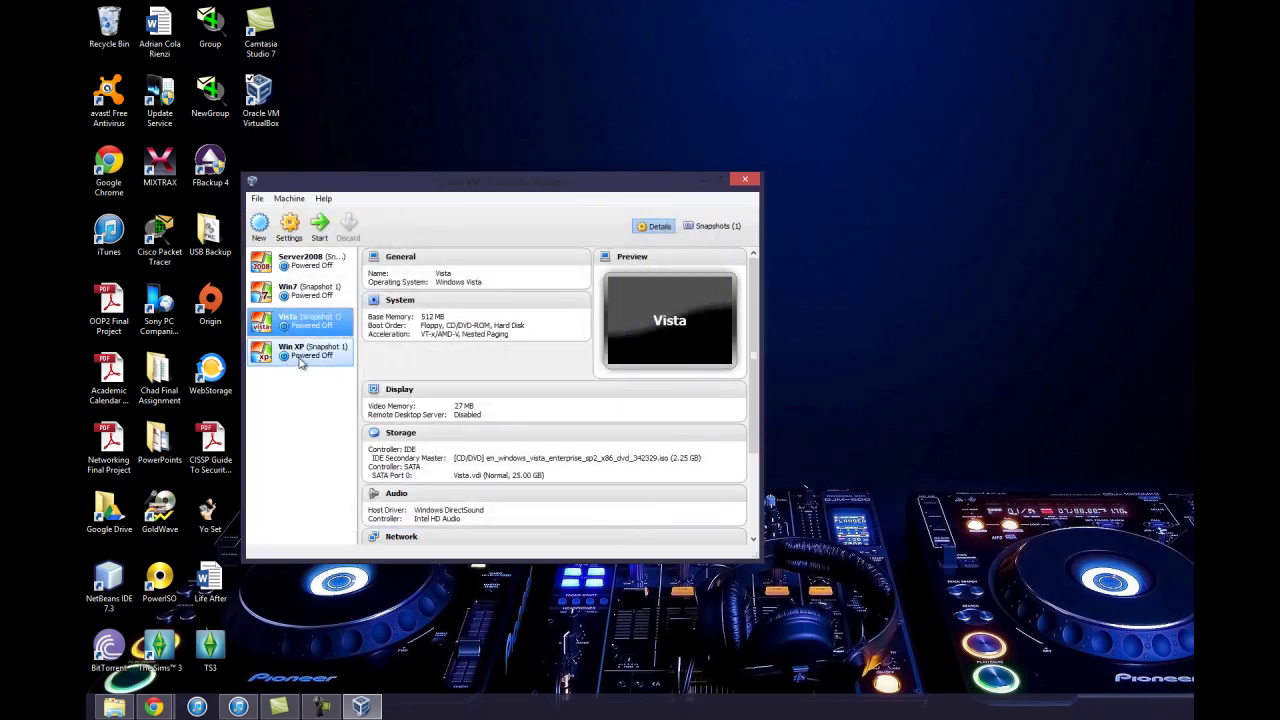
Attach Win XP's Adapter 1 to Internal Network with Promiscuous Mode Allow All, keeping PCnet-FAST III
{"action": "left_click", "coordinate": [300, 351]}
{"action": "left_click", "coordinate": [293, 232]}
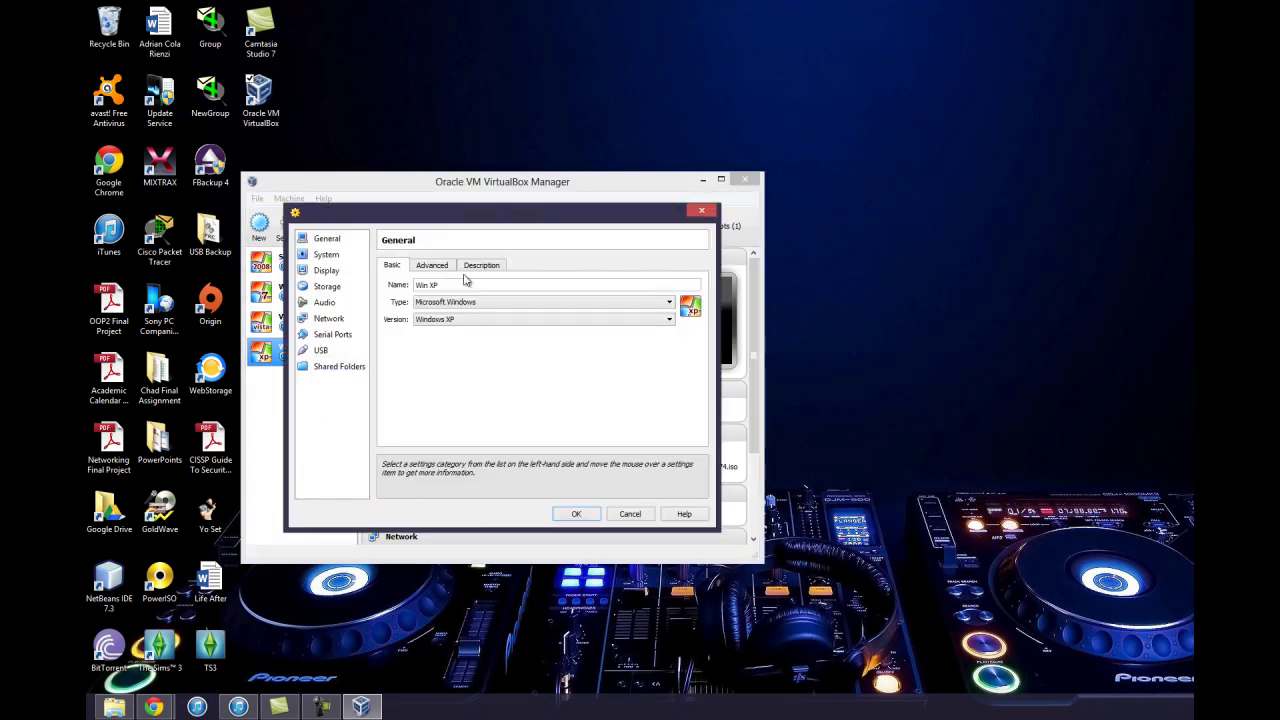
{"action": "left_click", "coordinate": [327, 318]}
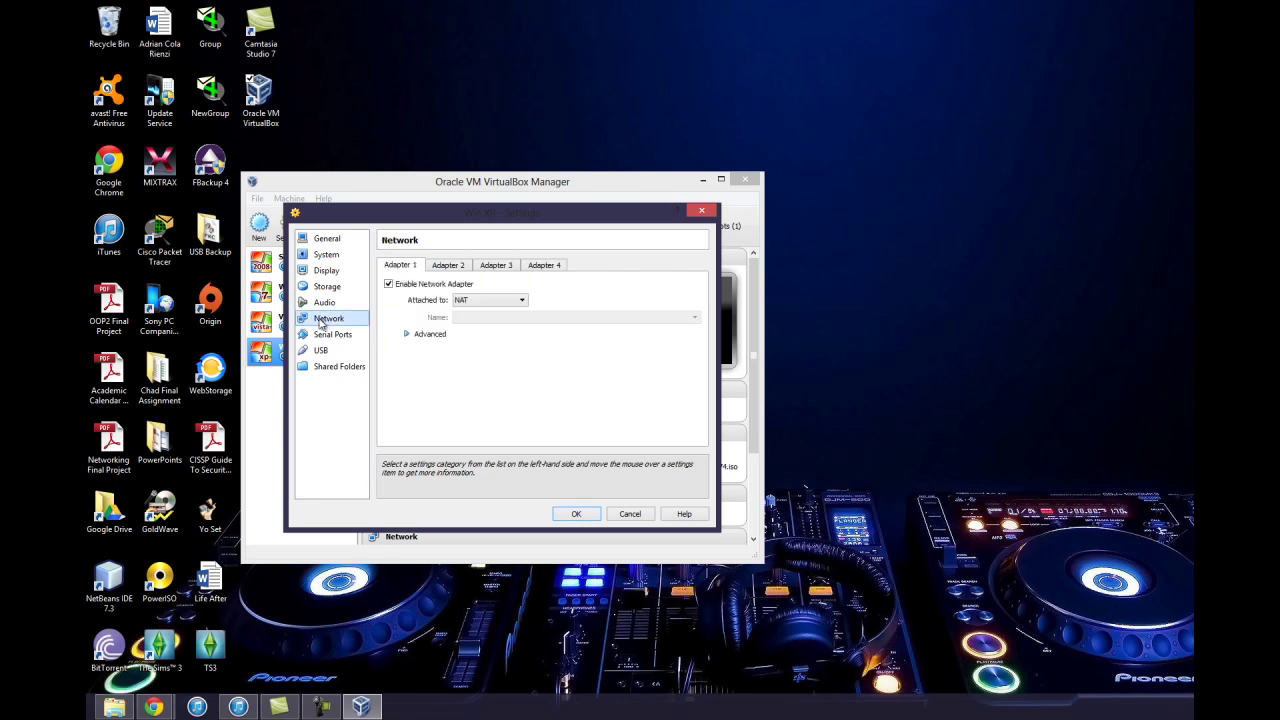
{"action": "left_click", "coordinate": [512, 299]}
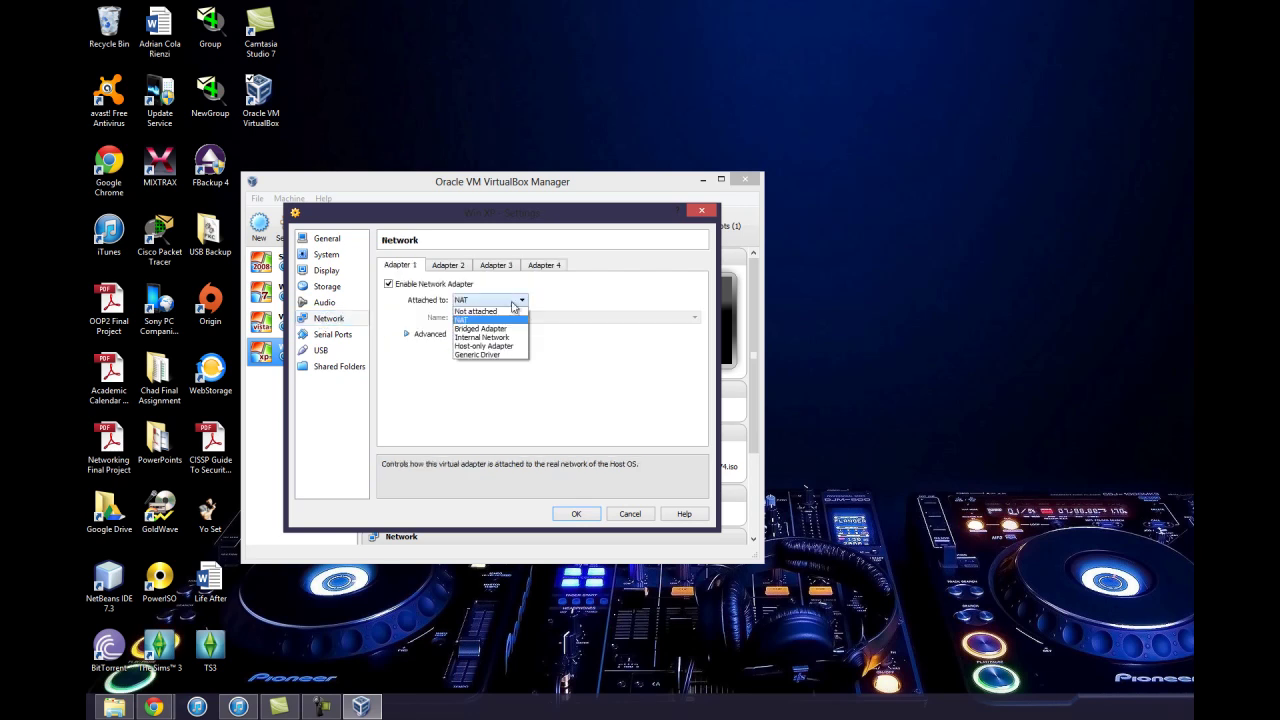
{"action": "left_click", "coordinate": [505, 339]}
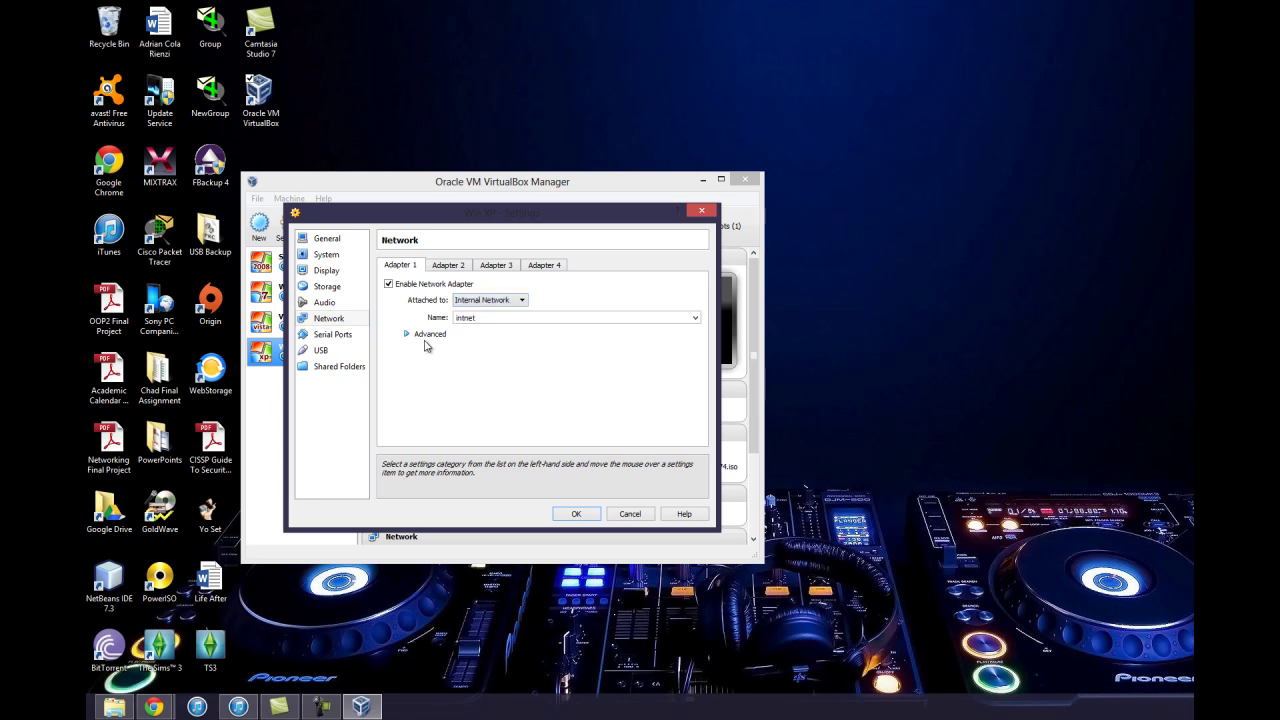
{"action": "left_click", "coordinate": [428, 334]}
{"action": "left_click", "coordinate": [479, 368]}
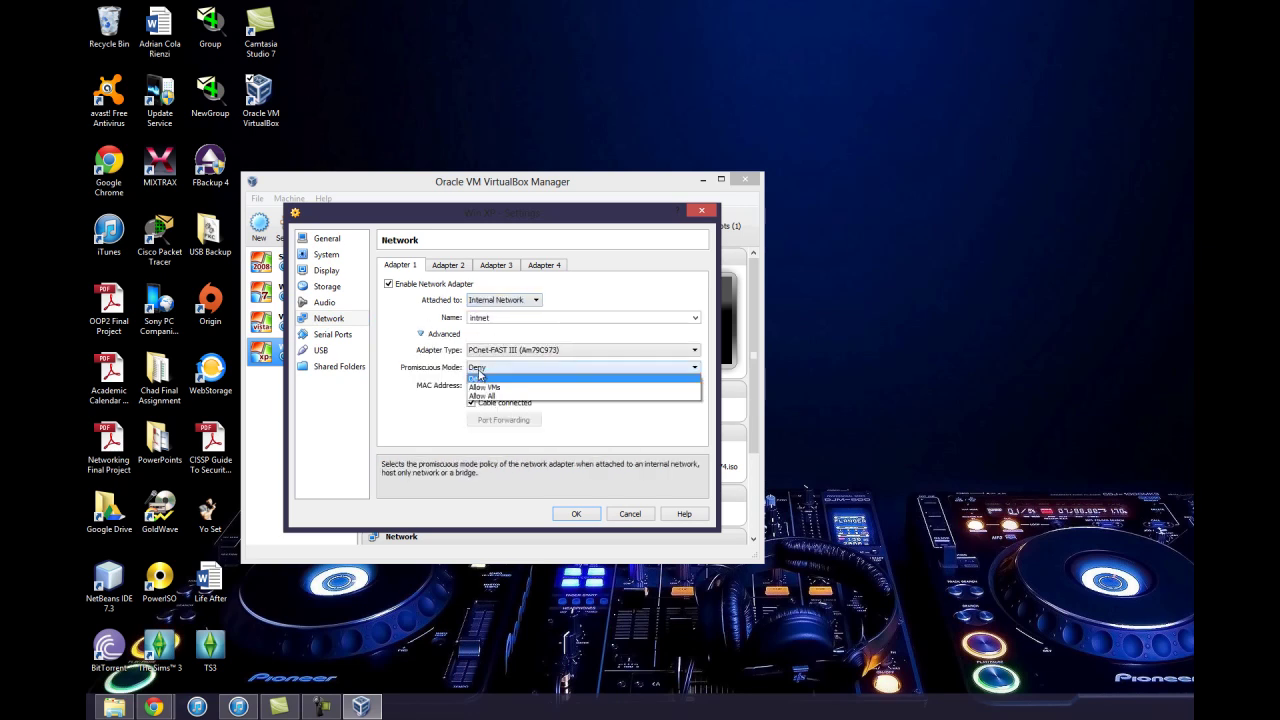
{"action": "left_click", "coordinate": [483, 400]}
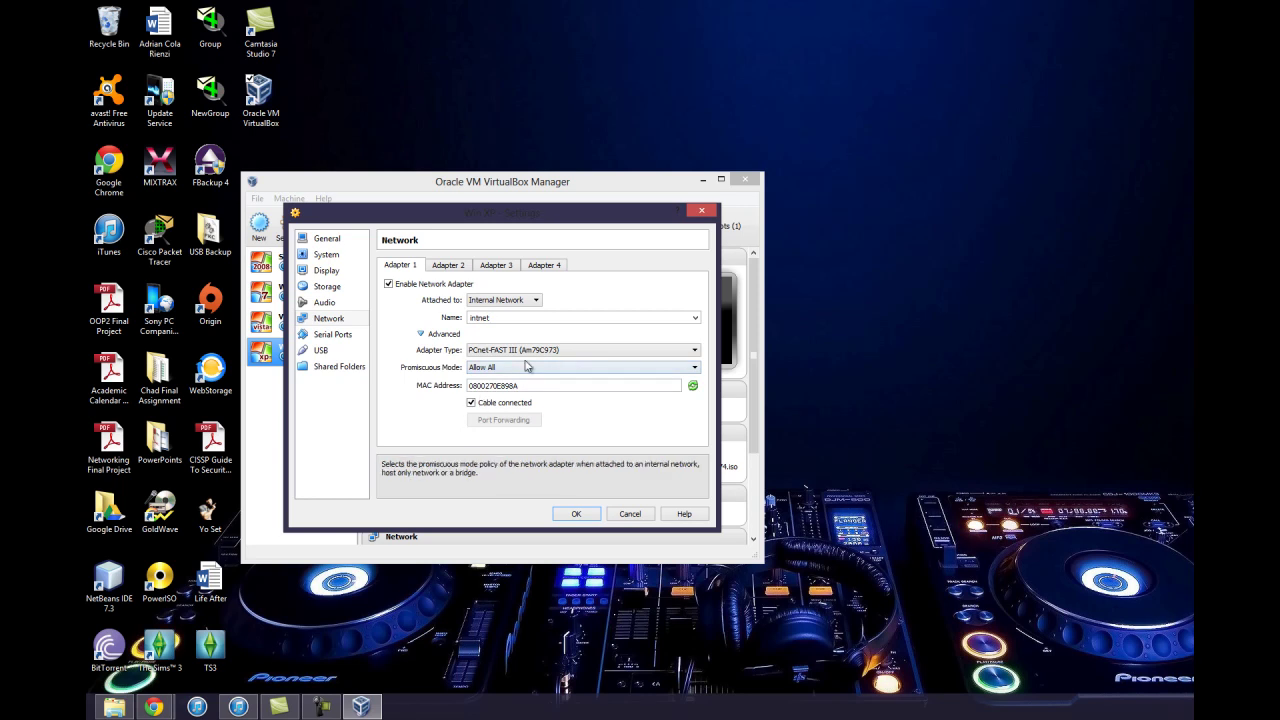
{"action": "left_click", "coordinate": [531, 352]}
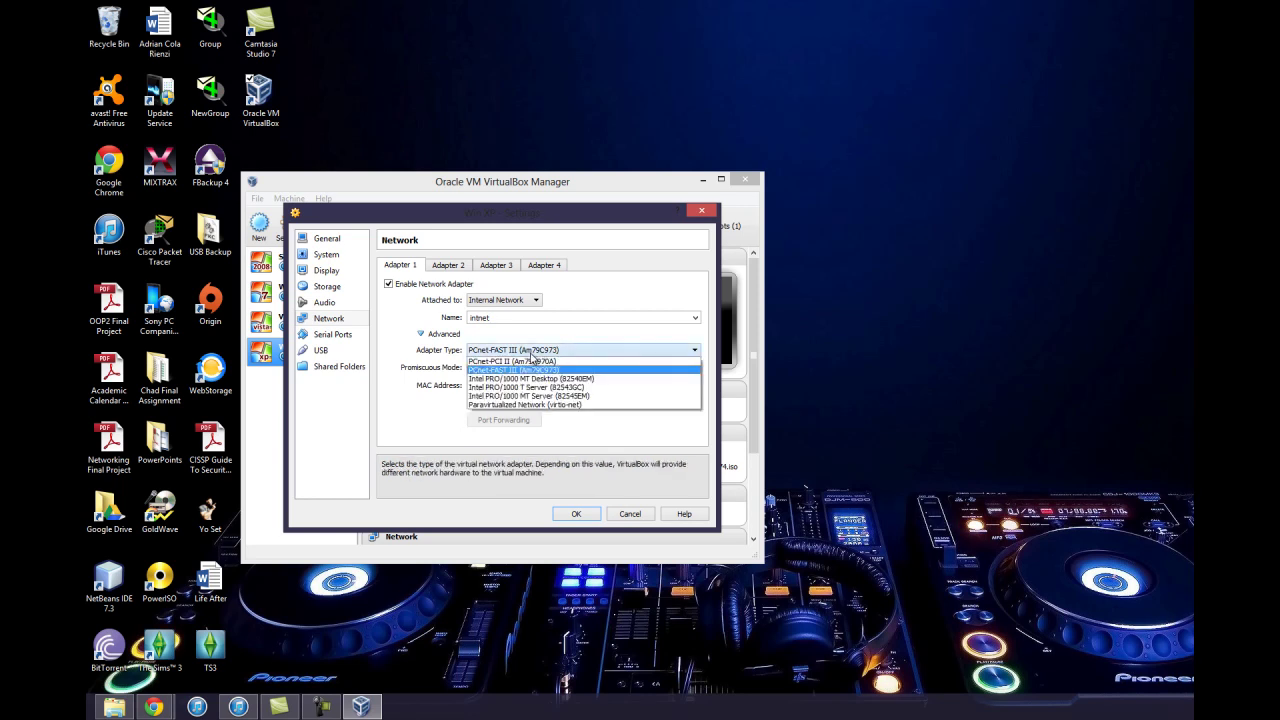
{"action": "left_click", "coordinate": [531, 355]}
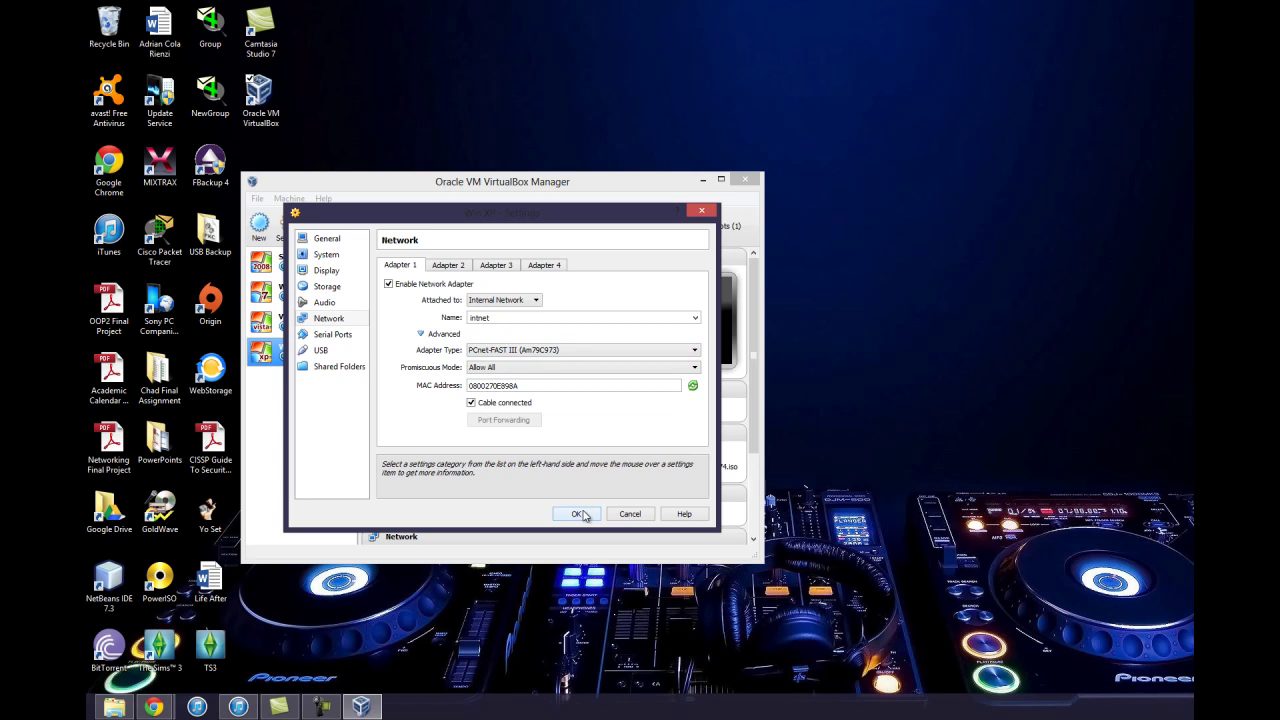
{"action": "left_click", "coordinate": [580, 516]}
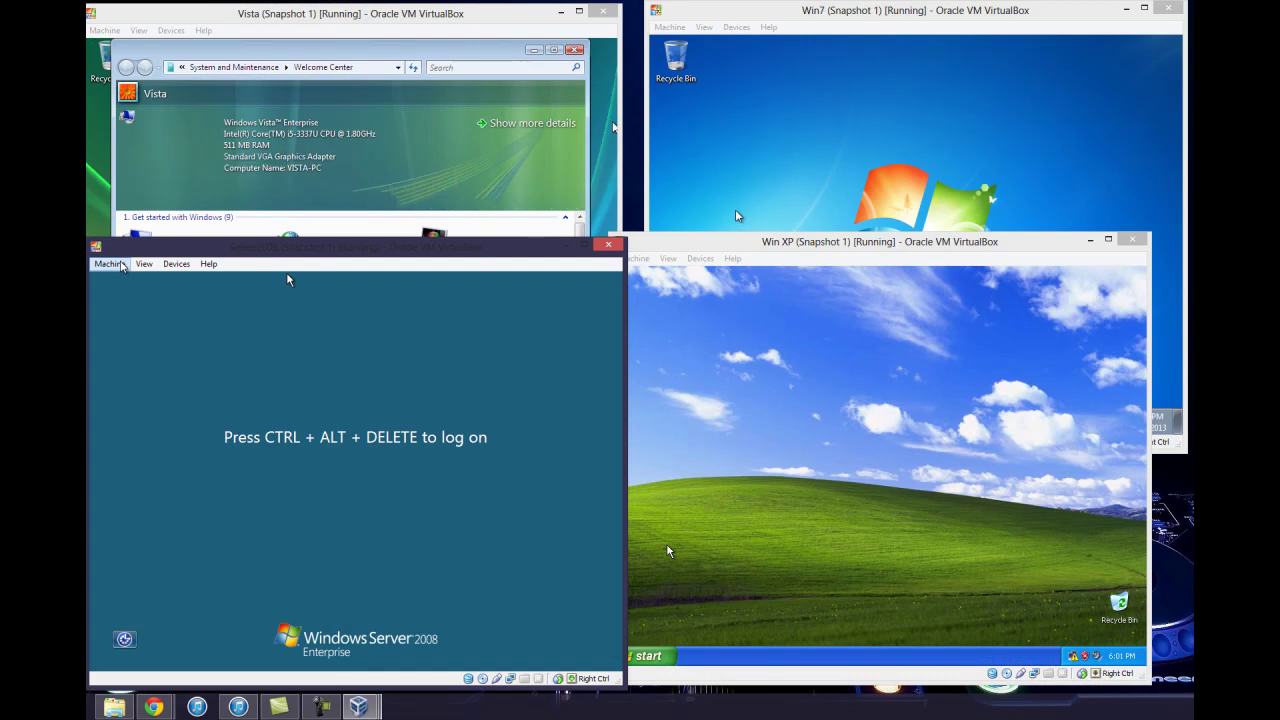
Insert Ctrl-Alt-Del into the Server 2008 VM and log on with the administrator password
{"action": "left_click", "coordinate": [110, 264]}
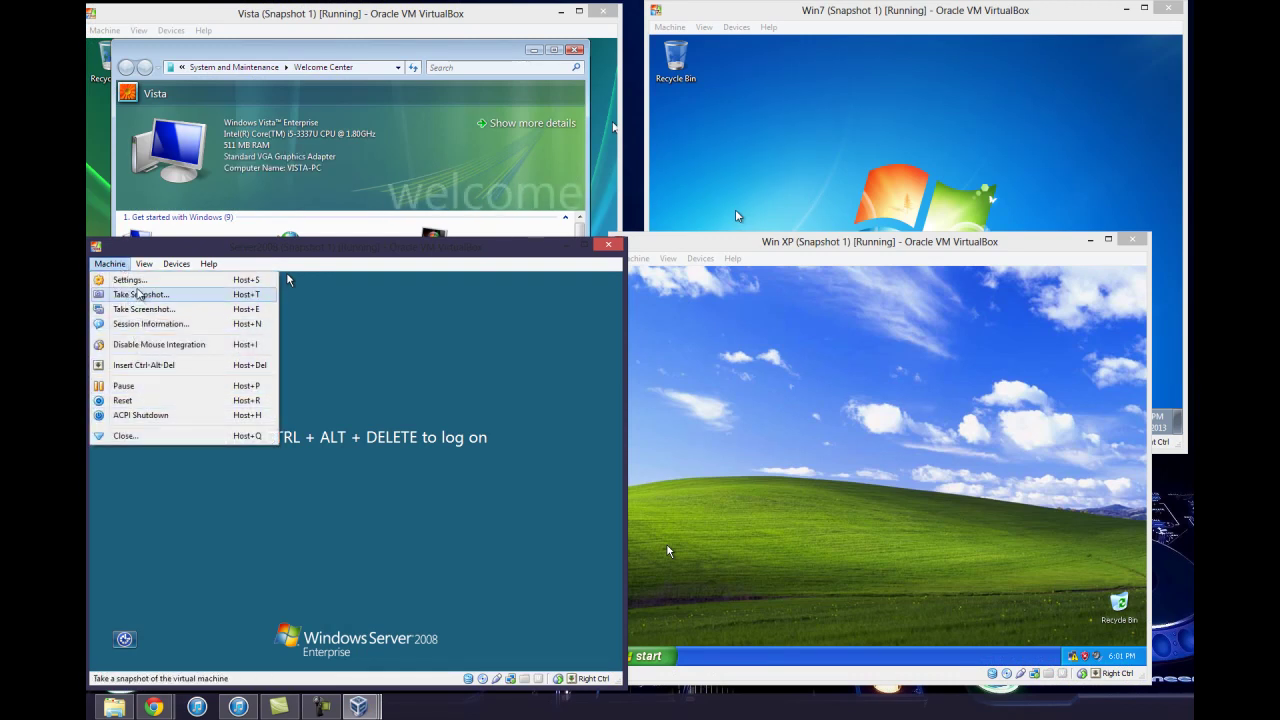
{"action": "left_click", "coordinate": [150, 366]}
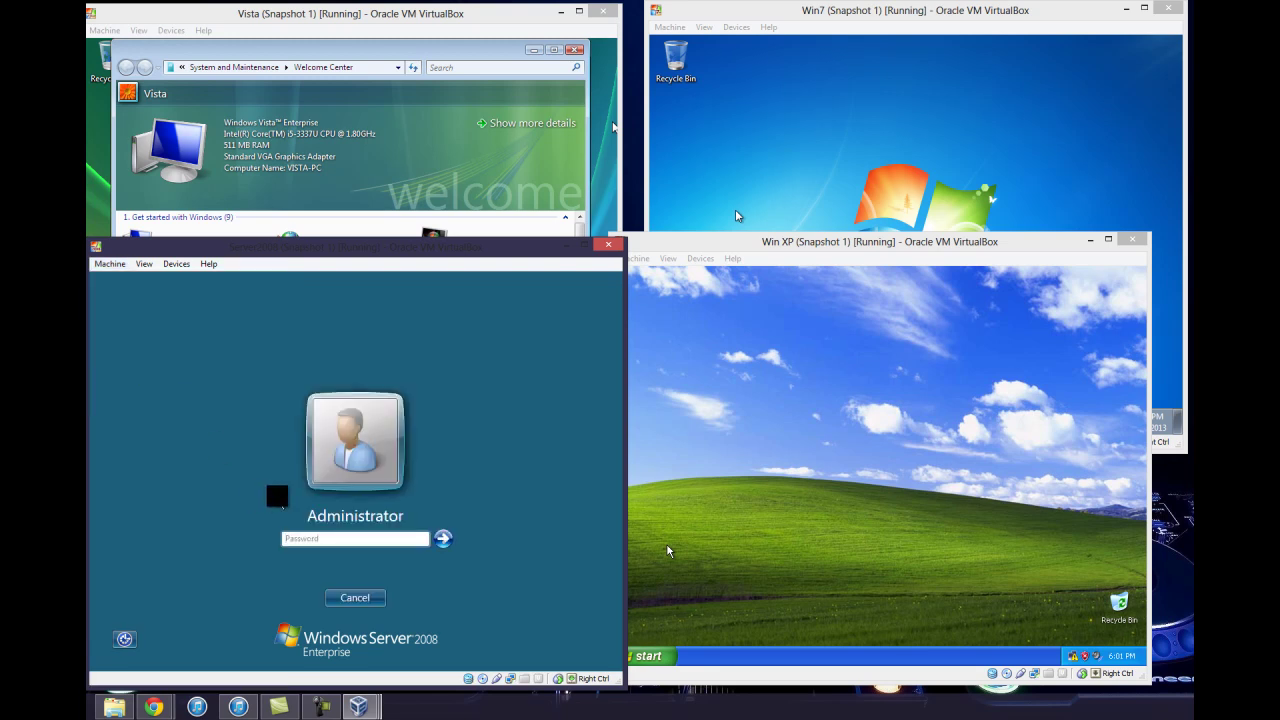
{"action": "type", "text": "P"}
{"action": "key", "text": "Return"}
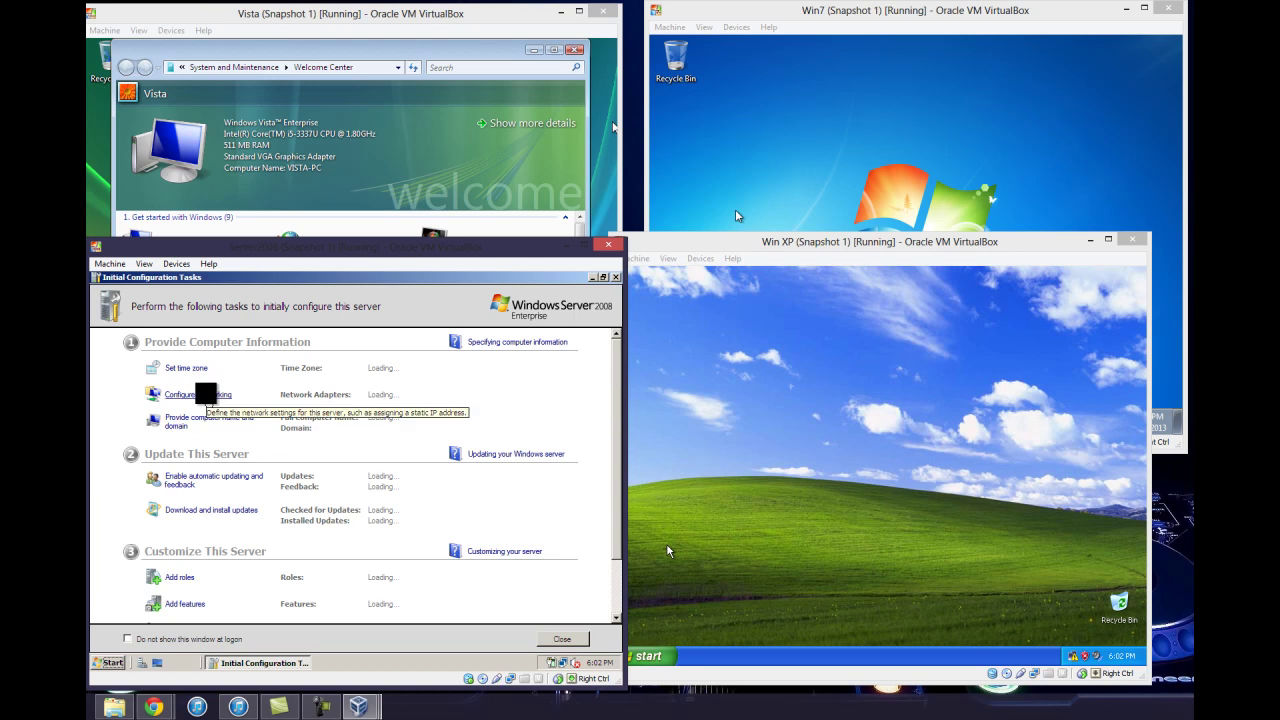
Open Local Area Connection properties, uncheck IPv6, and open the IPv4 properties
{"action": "left_click", "coordinate": [205, 395]}
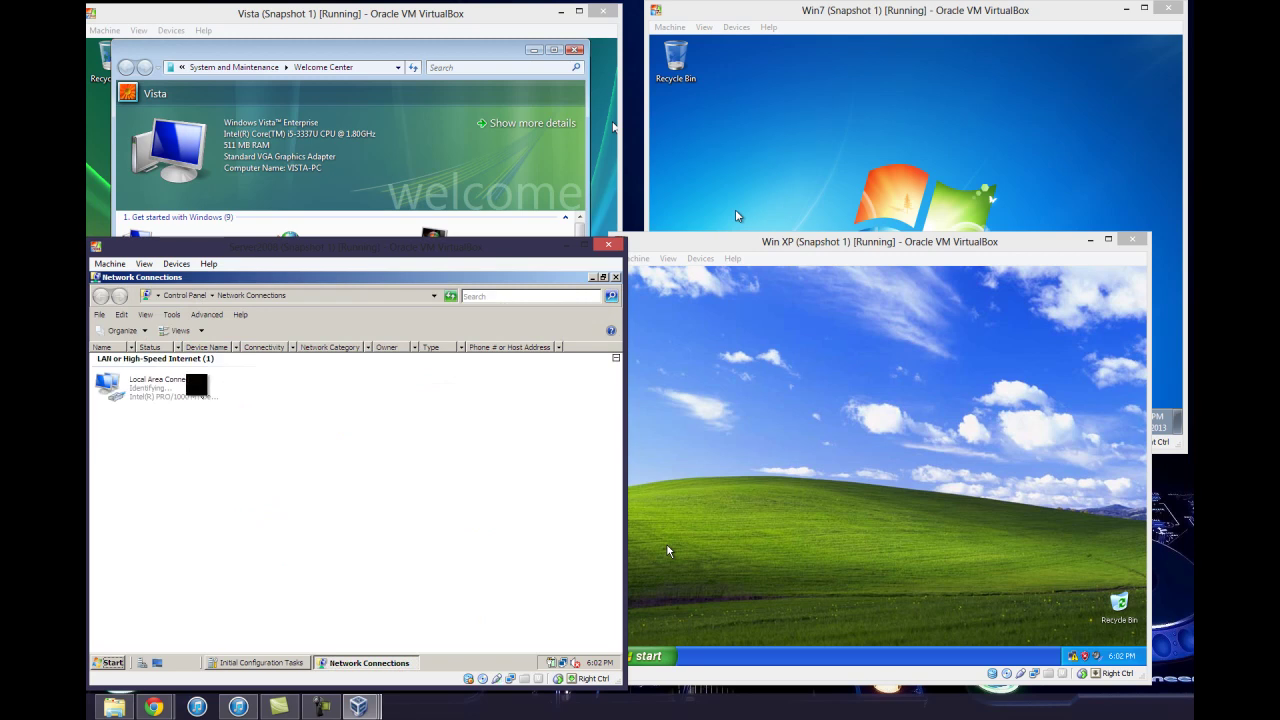
{"action": "left_click", "coordinate": [196, 384]}
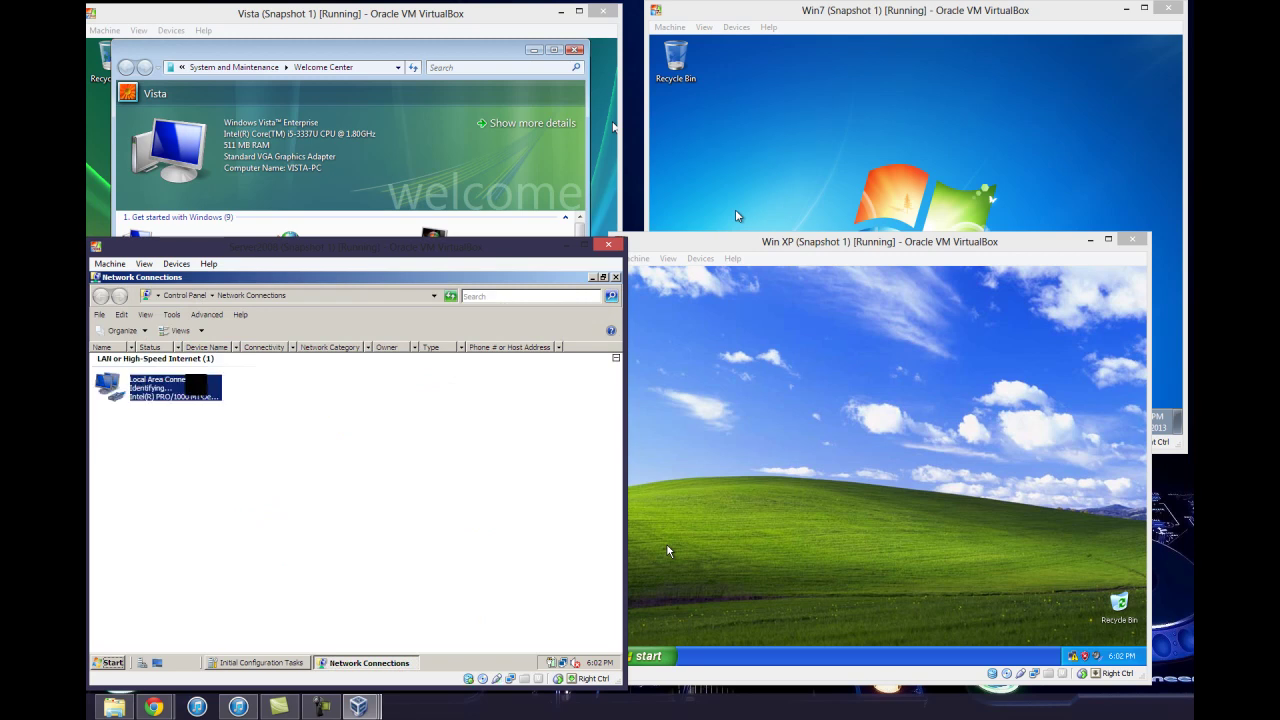
{"action": "right_click", "coordinate": [197, 385]}
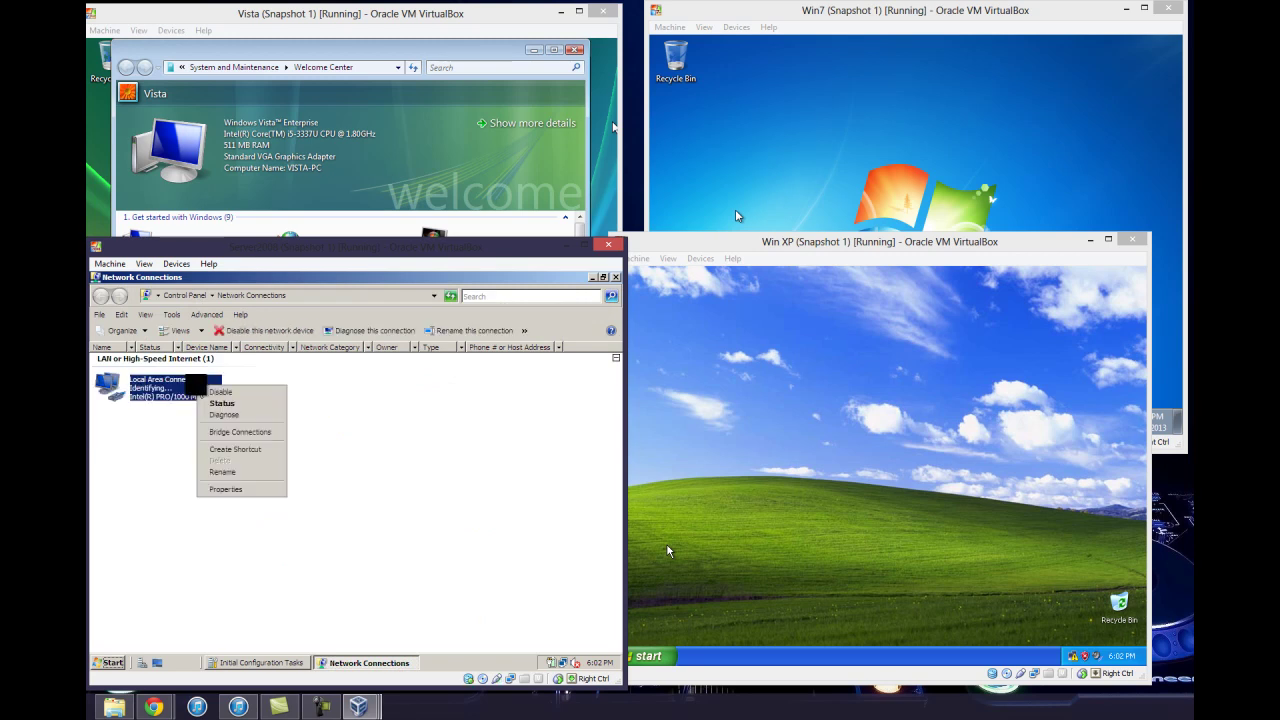
{"action": "left_click", "coordinate": [234, 490]}
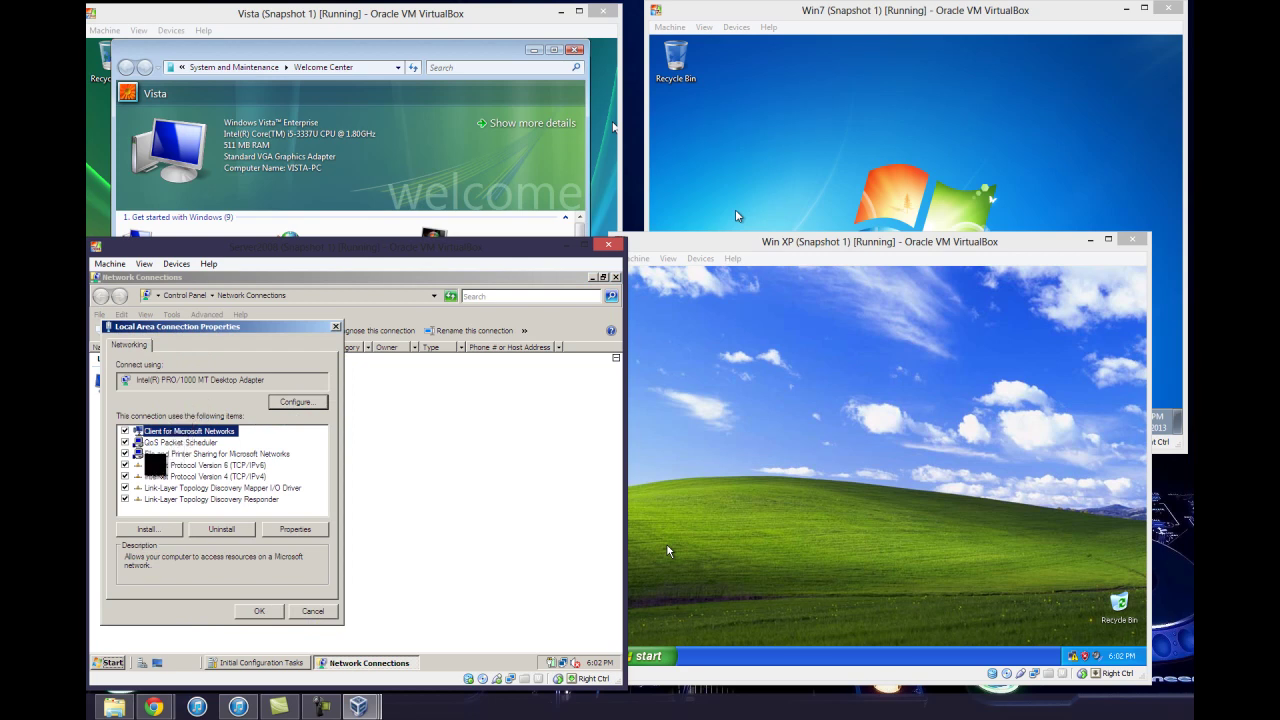
{"action": "left_click", "coordinate": [125, 465]}
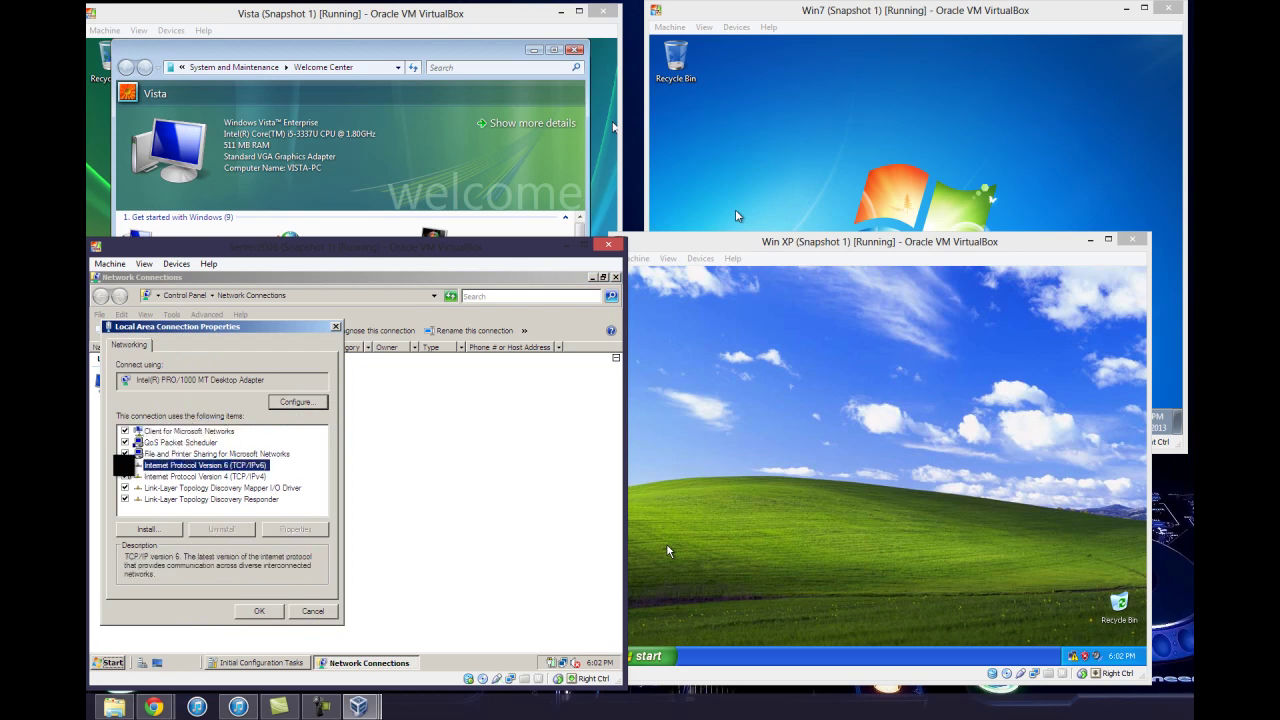
{"action": "left_click", "coordinate": [155, 476]}
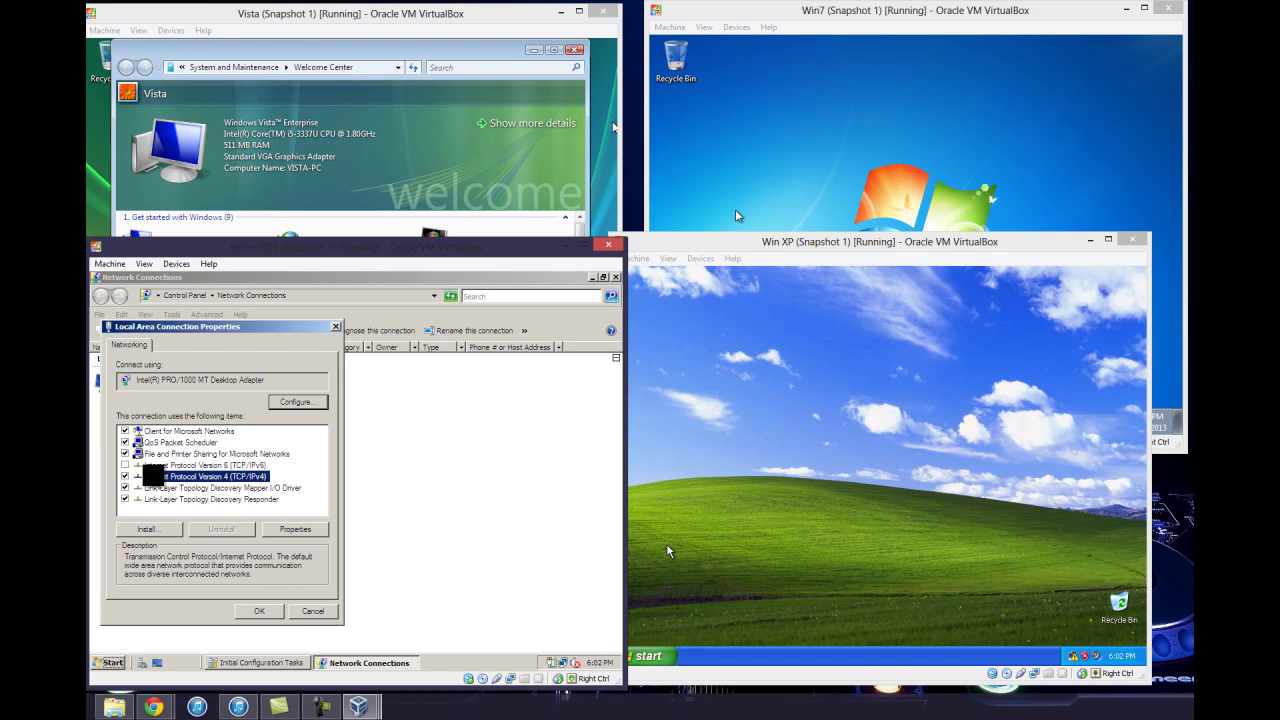
{"action": "left_click", "coordinate": [295, 529]}
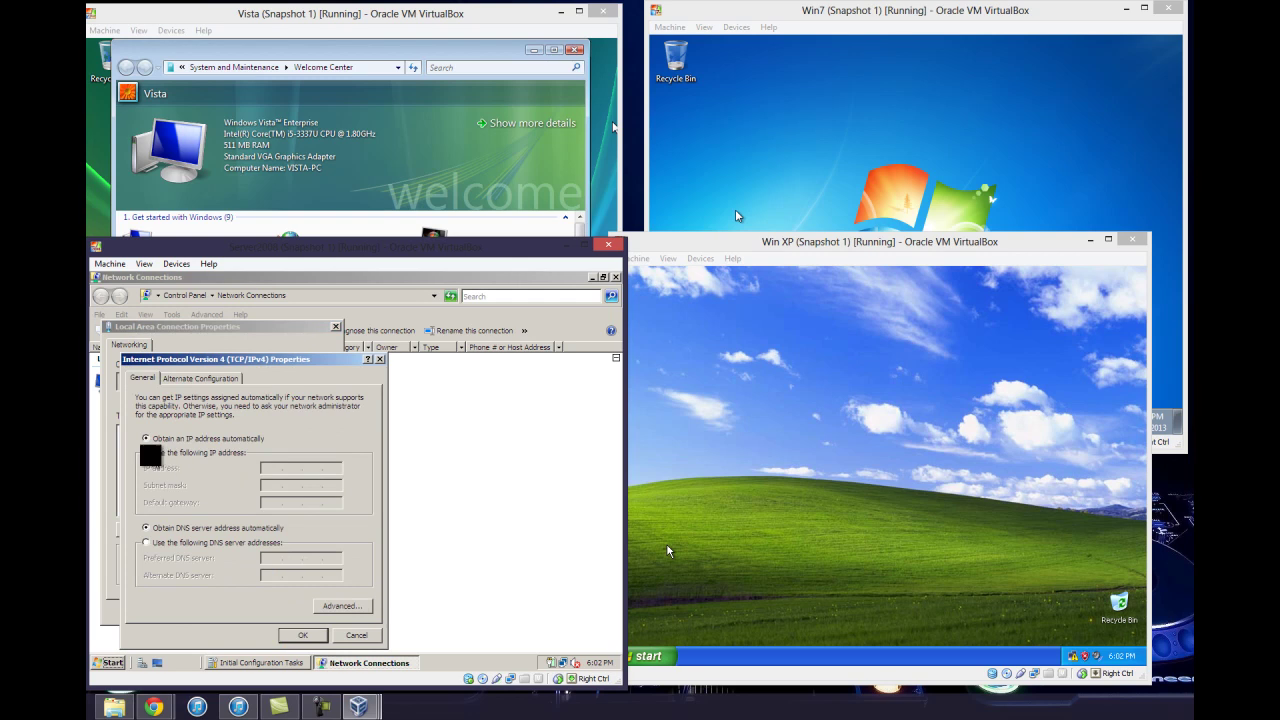
Enter static IP 192.168.0.1, mask 255.255.255.0, gateway 192.168.0.1 and DNS 127.0.0.1, then save
{"action": "left_click", "coordinate": [146, 452]}
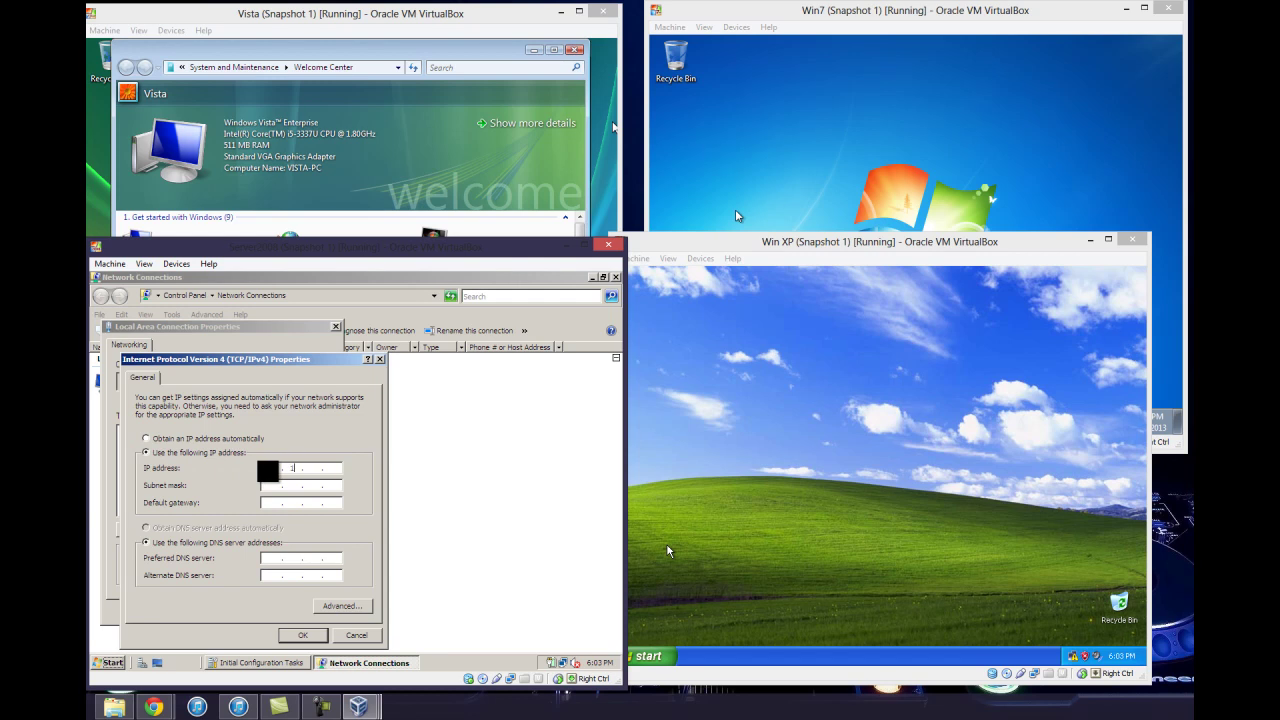
{"action": "type", "text": "68"}
{"action": "key", "text": "Tab"}
{"action": "key", "text": "Tab"}
{"action": "type", "text": "192"}
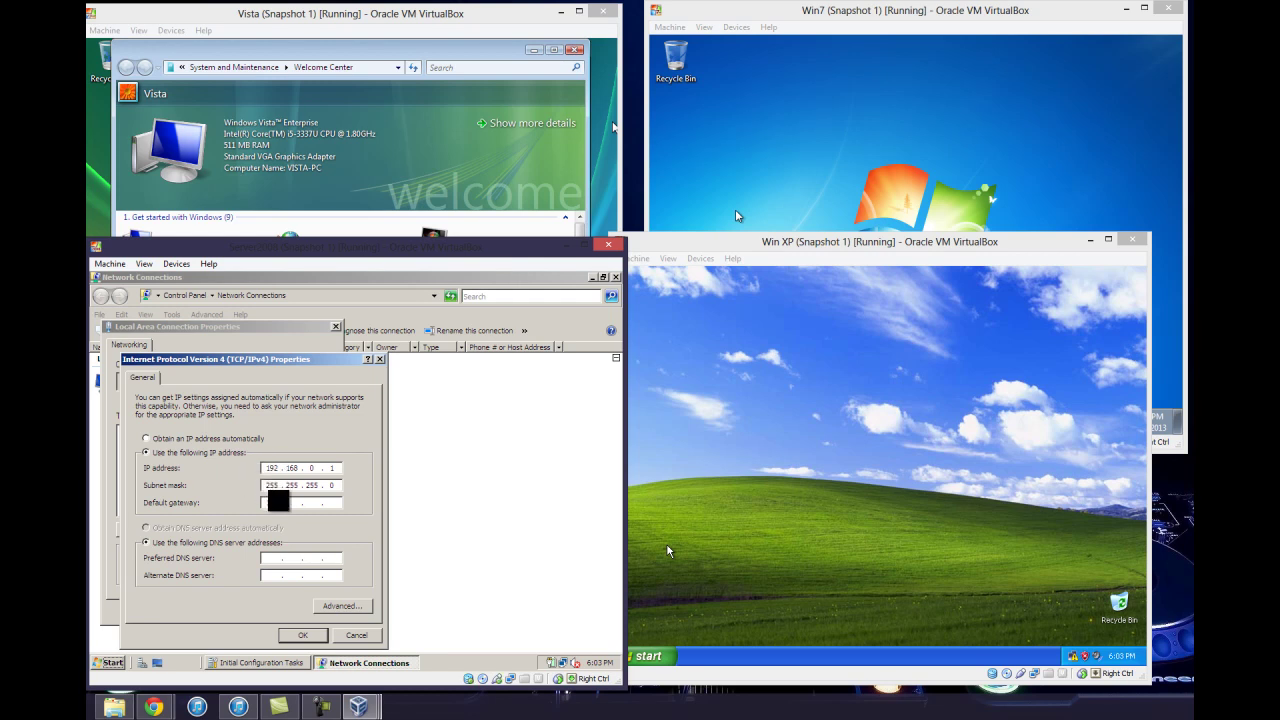
{"action": "type", "text": "127"}
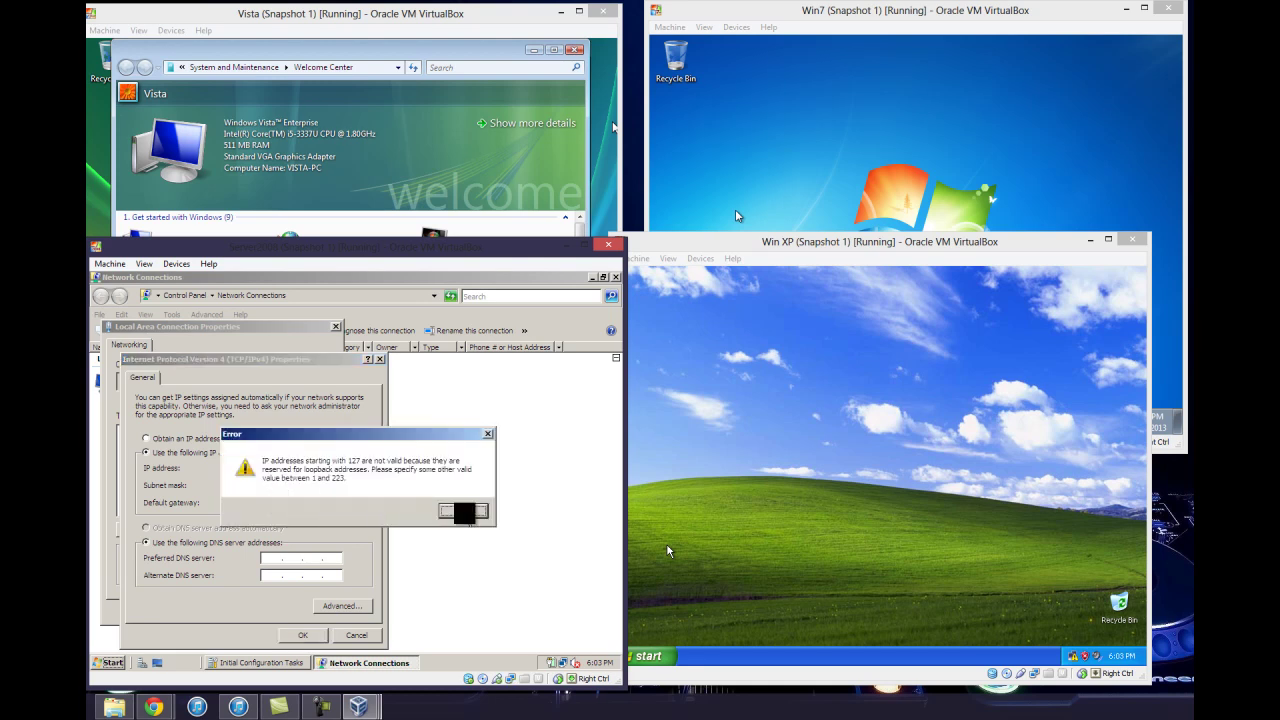
{"action": "left_click", "coordinate": [457, 512]}
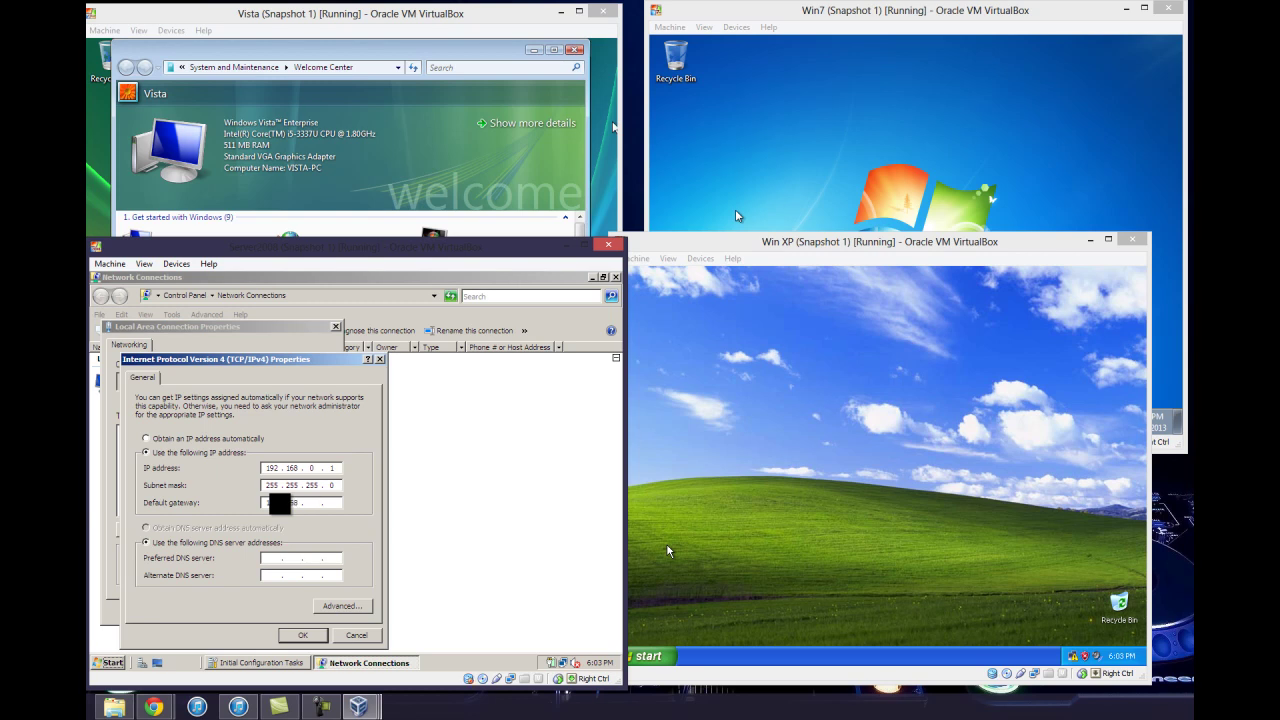
{"action": "key", "text": "Tab"}
{"action": "key", "text": "Tab"}
{"action": "type", "text": "127"}
{"action": "key", "text": "Tab"}
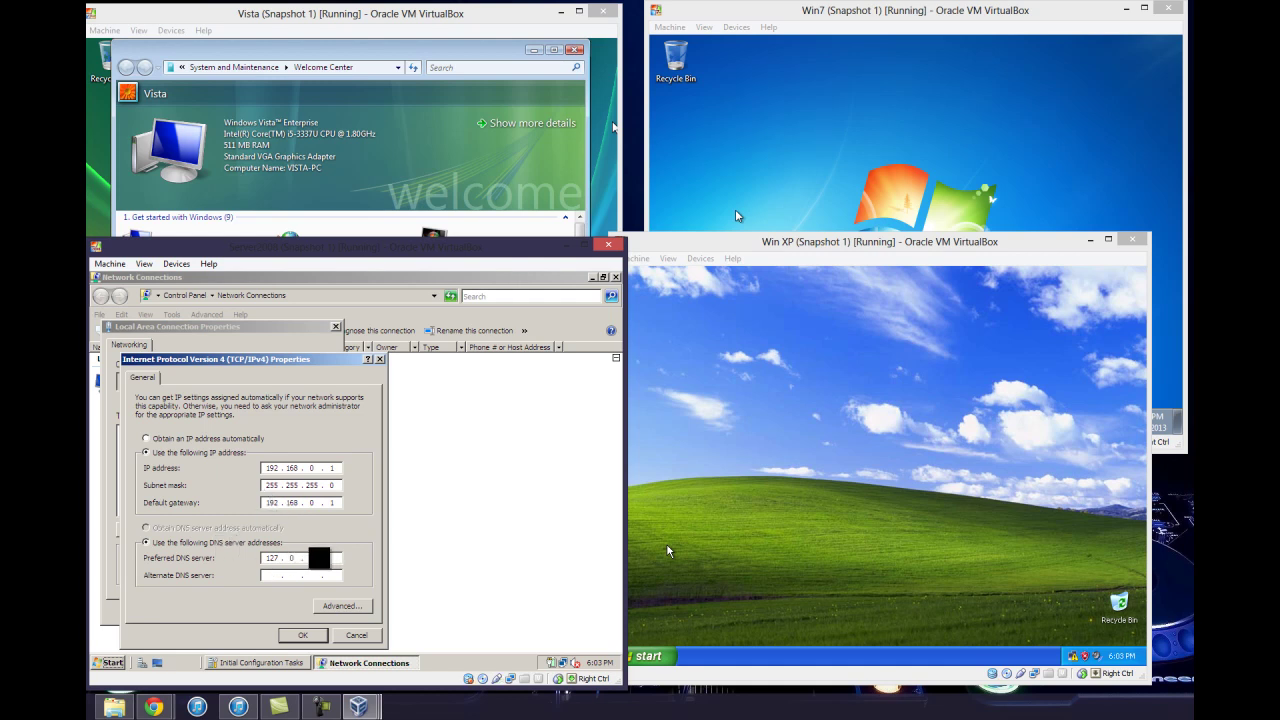
{"action": "type", "text": "0."}
{"action": "left_click", "coordinate": [302, 635]}
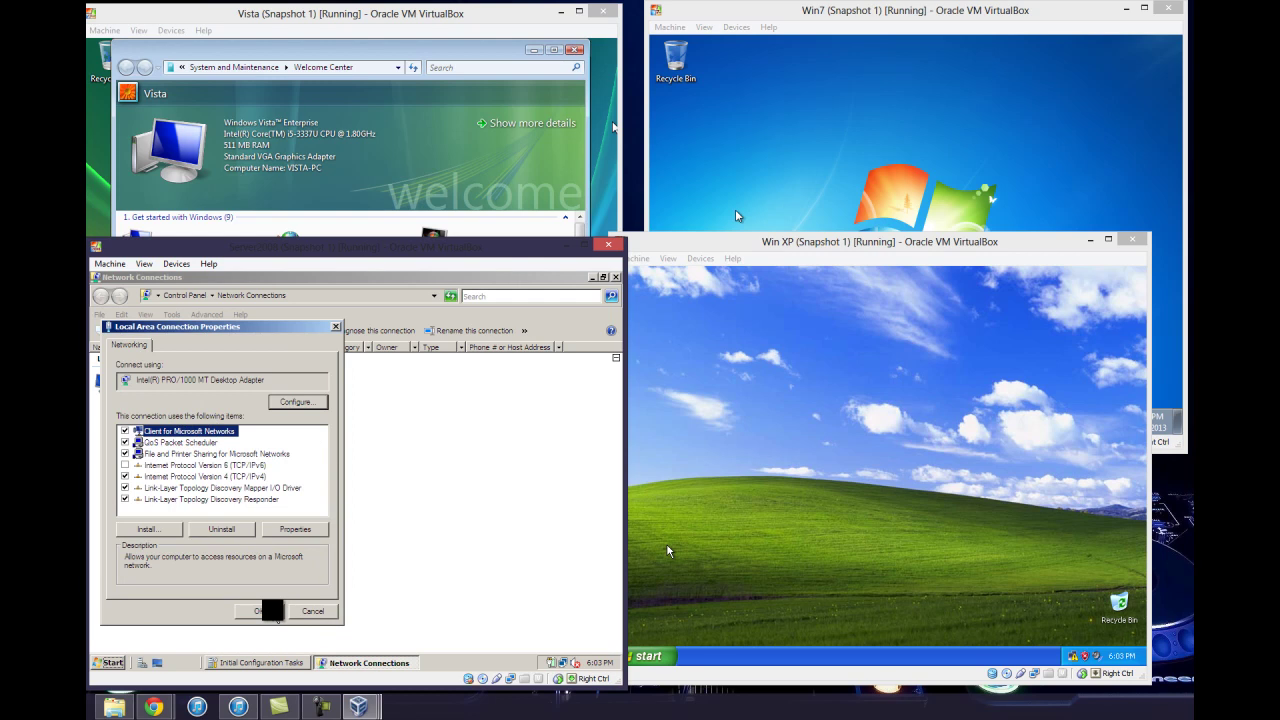
Save the Server 2008 adapter settings and minimize the Vista Welcome Center
{"action": "left_click", "coordinate": [270, 611]}
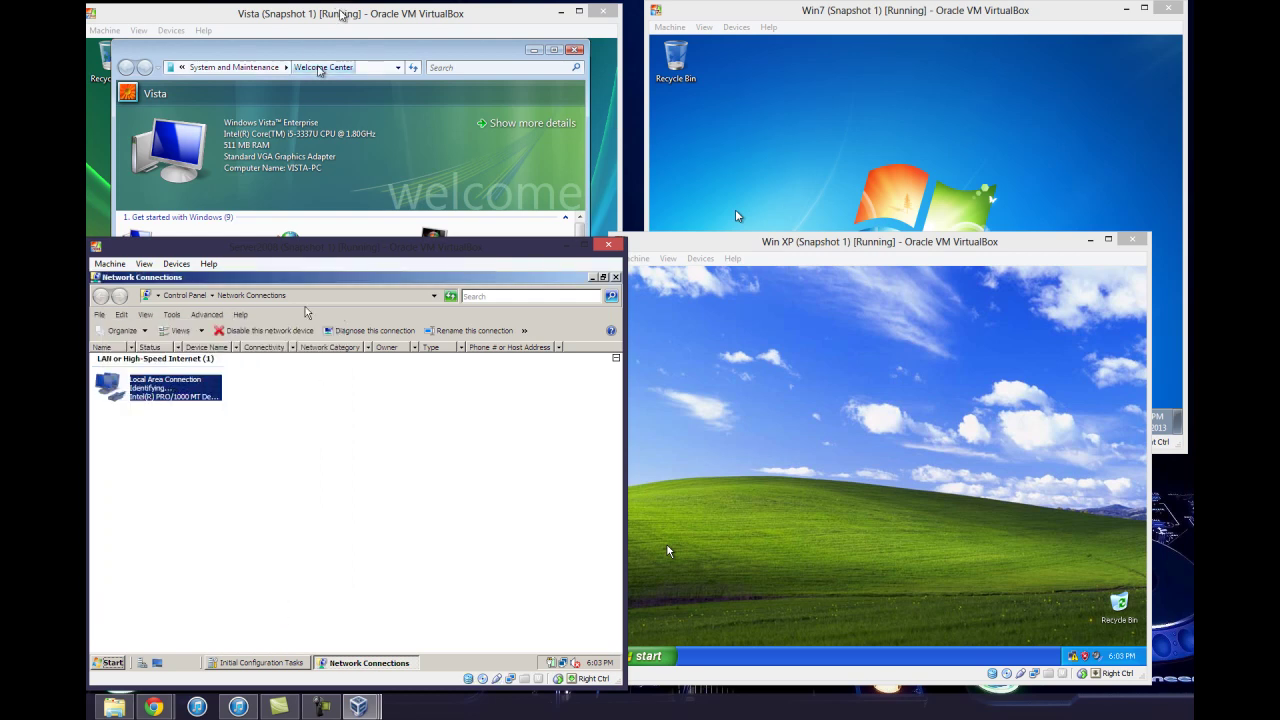
{"action": "left_click", "coordinate": [342, 12]}
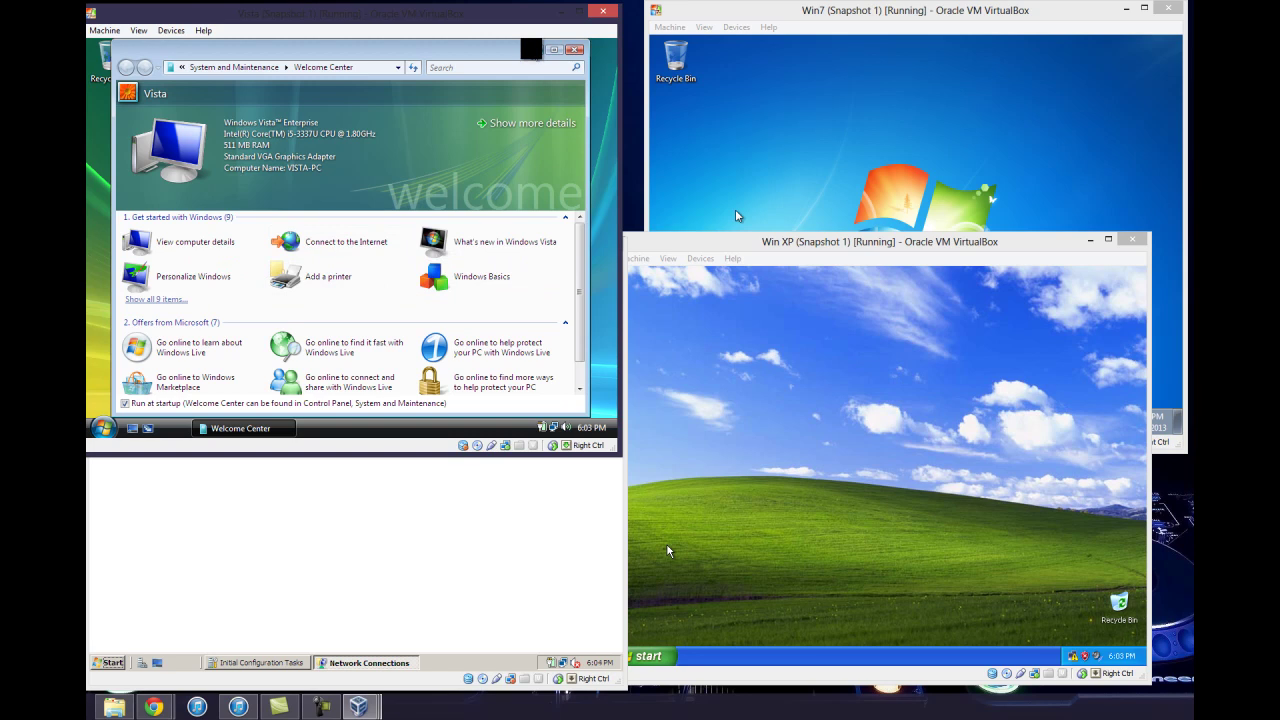
{"action": "left_click", "coordinate": [534, 50]}
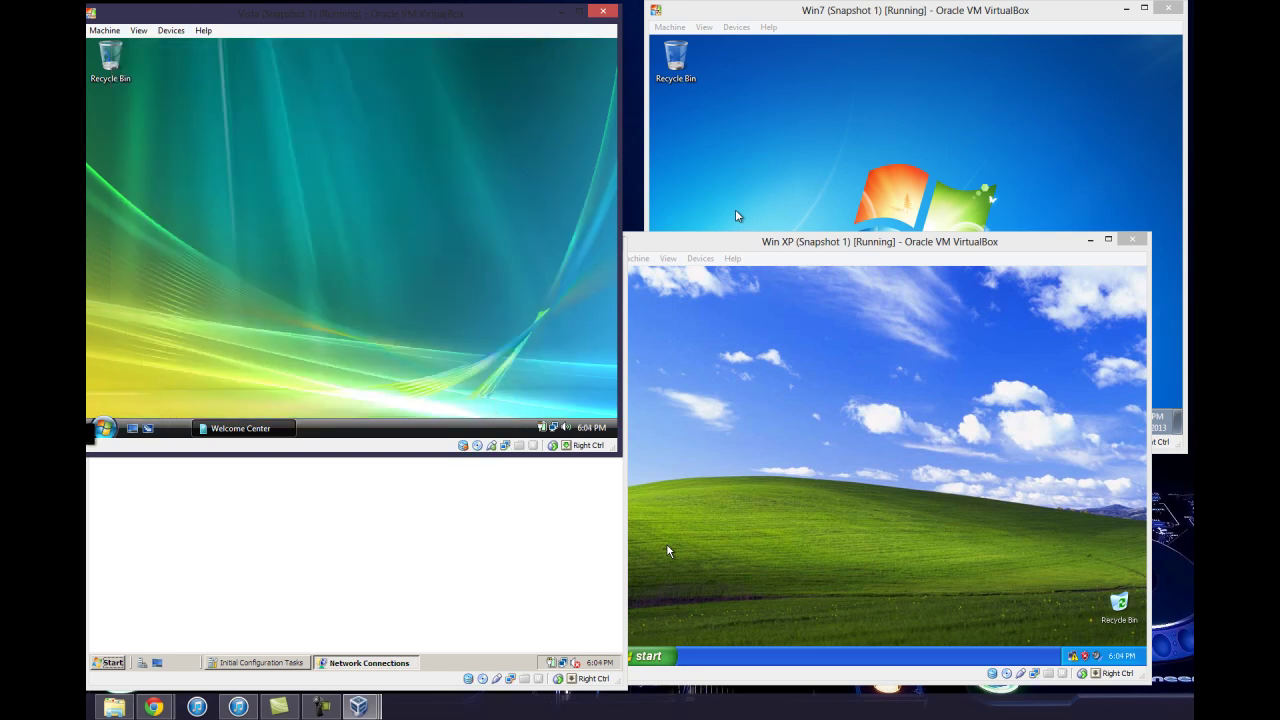
Open Vista's Network and Sharing Center from the Start menu's Network folder
{"action": "left_click", "coordinate": [100, 429]}
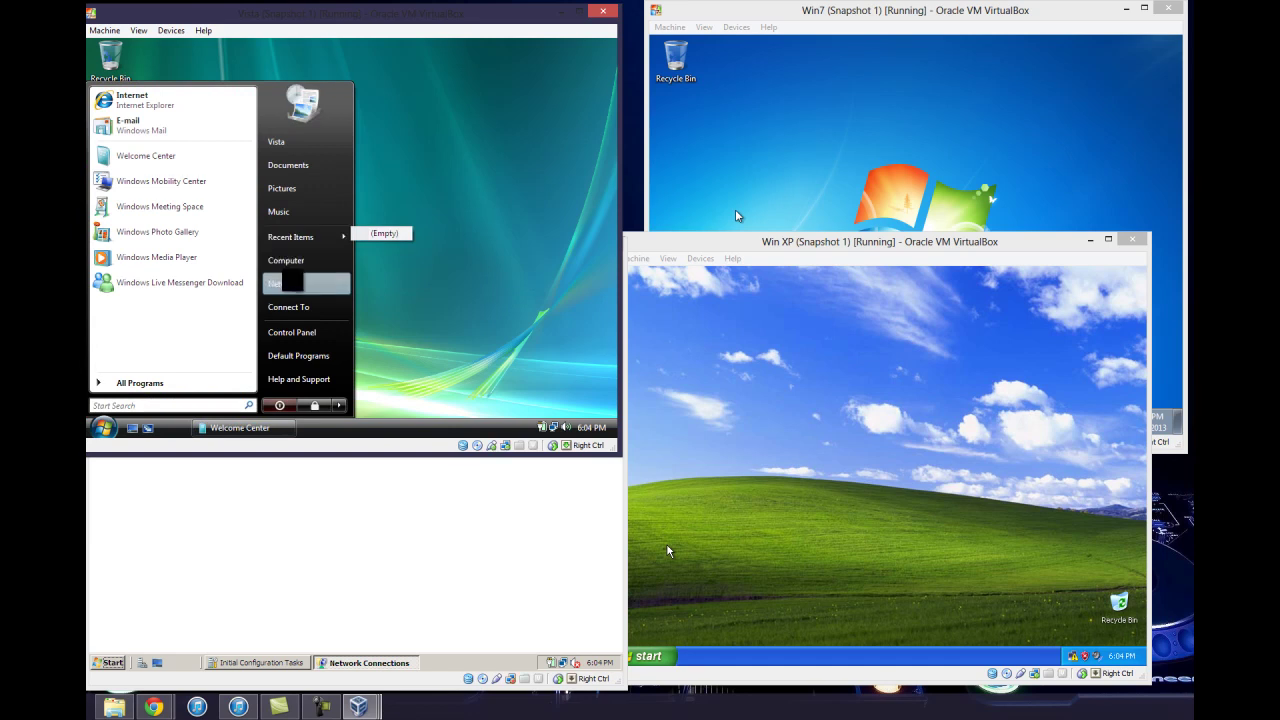
{"action": "left_click", "coordinate": [292, 283]}
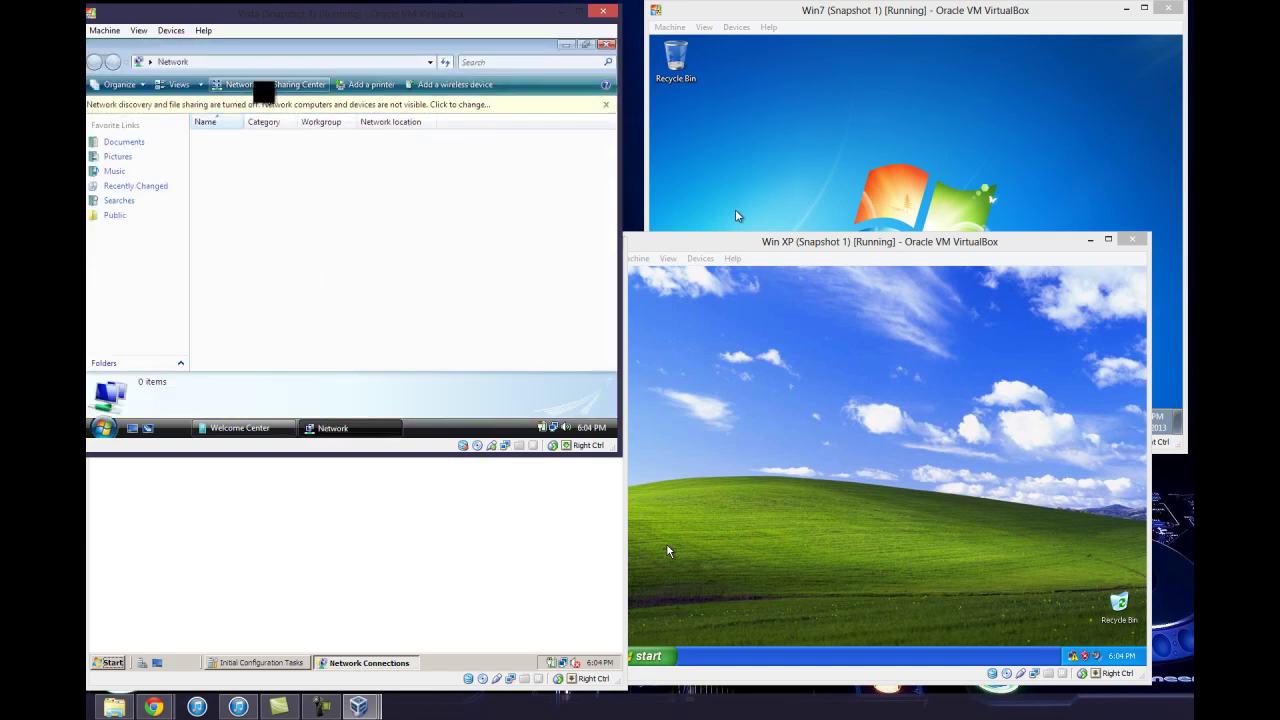
{"action": "left_click", "coordinate": [268, 85]}
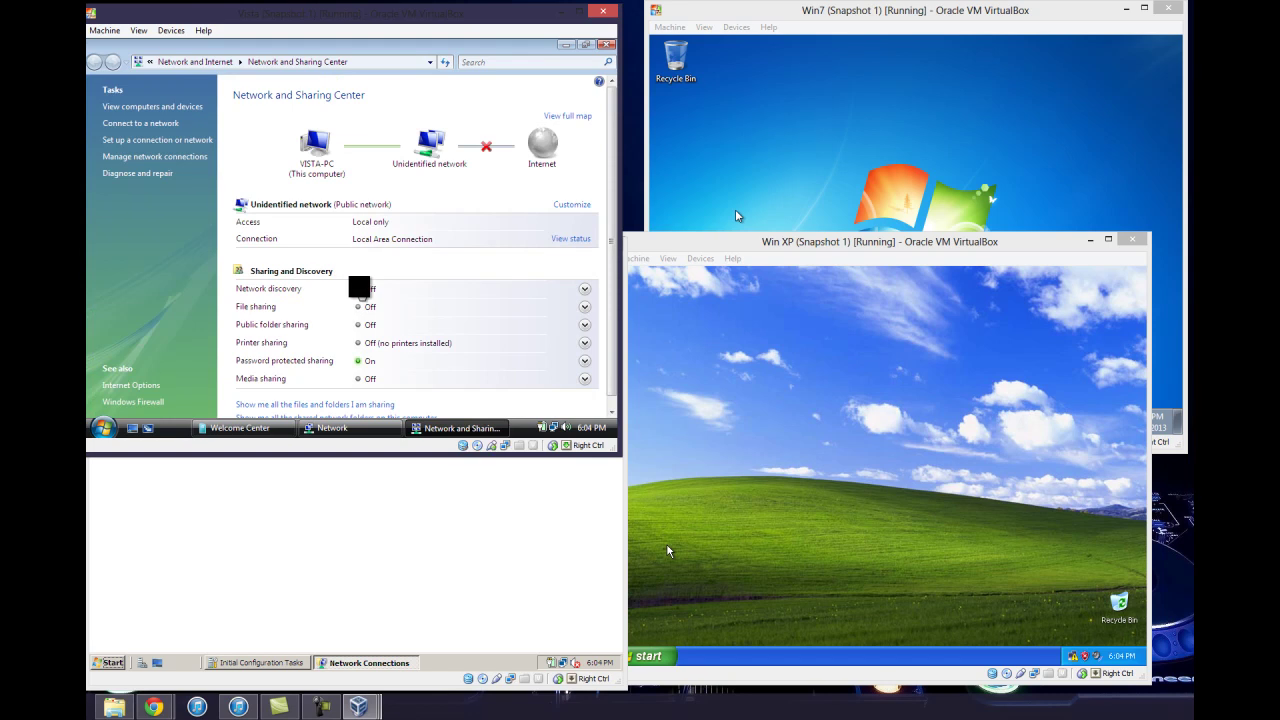
Turn on Vista network discovery for all public networks and approve the permission prompt
{"action": "left_click", "coordinate": [359, 288]}
{"action": "left_click", "coordinate": [301, 331]}
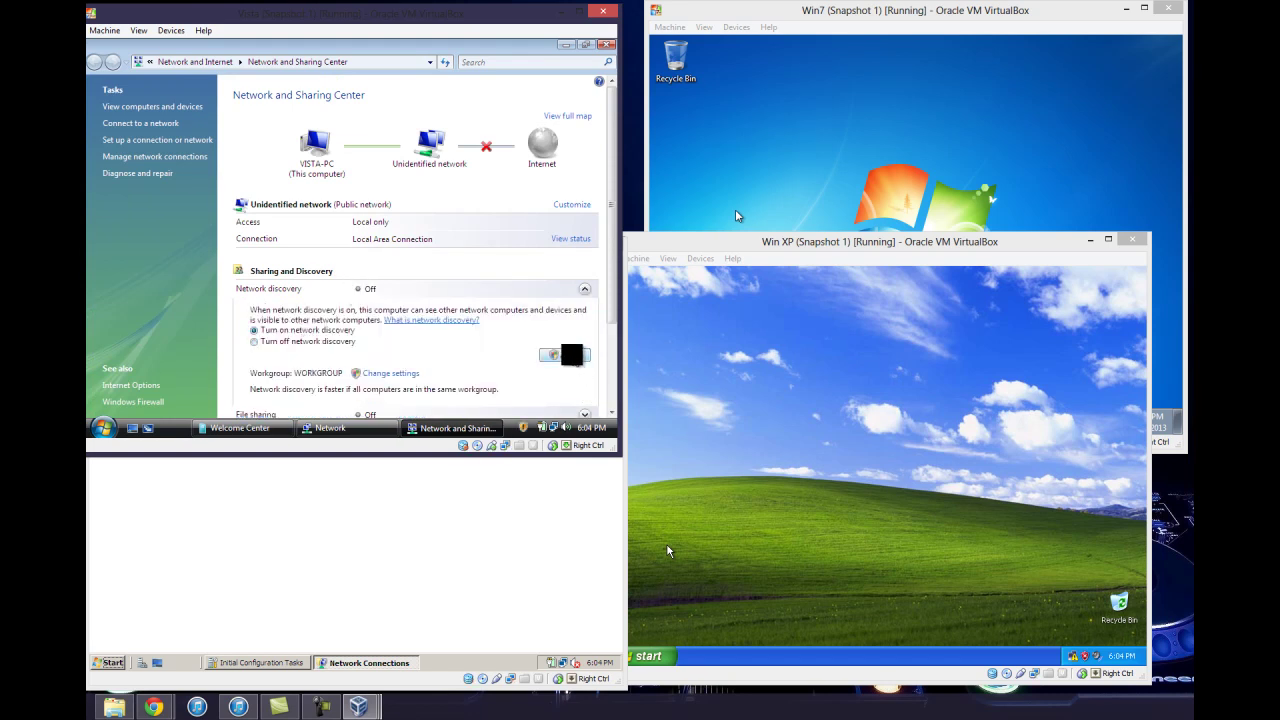
{"action": "left_click", "coordinate": [571, 354]}
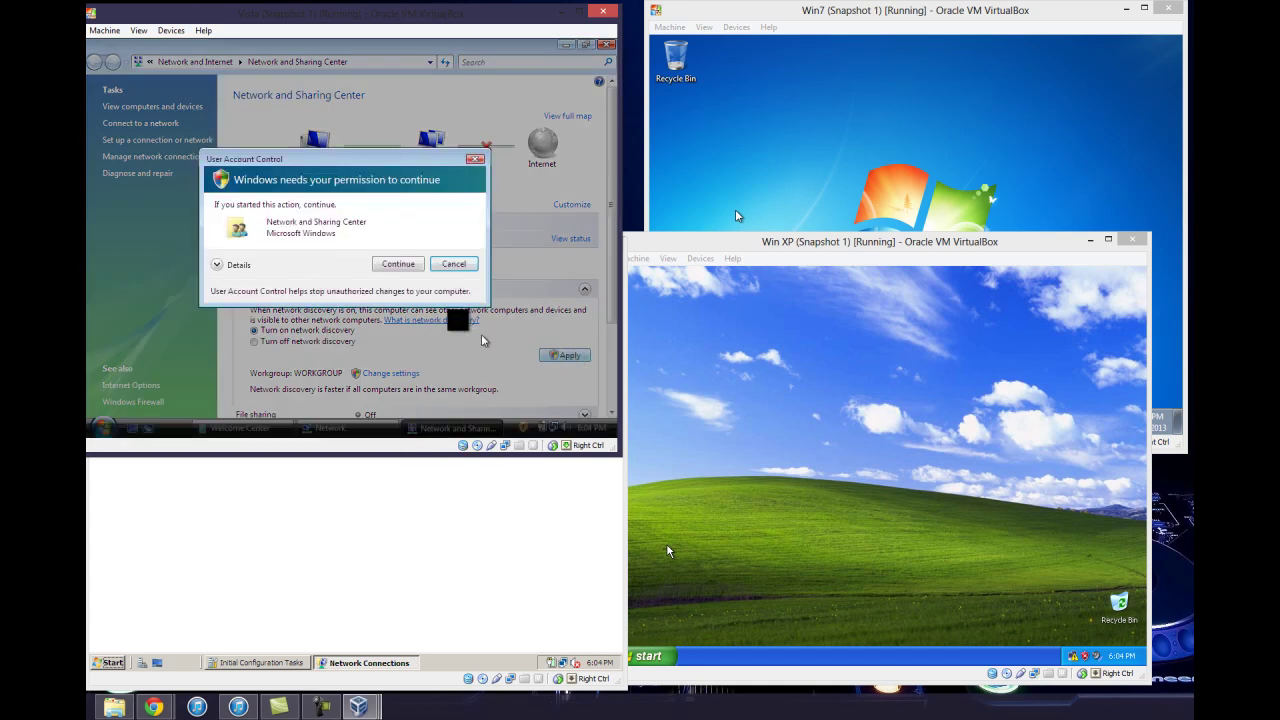
{"action": "left_click", "coordinate": [410, 263]}
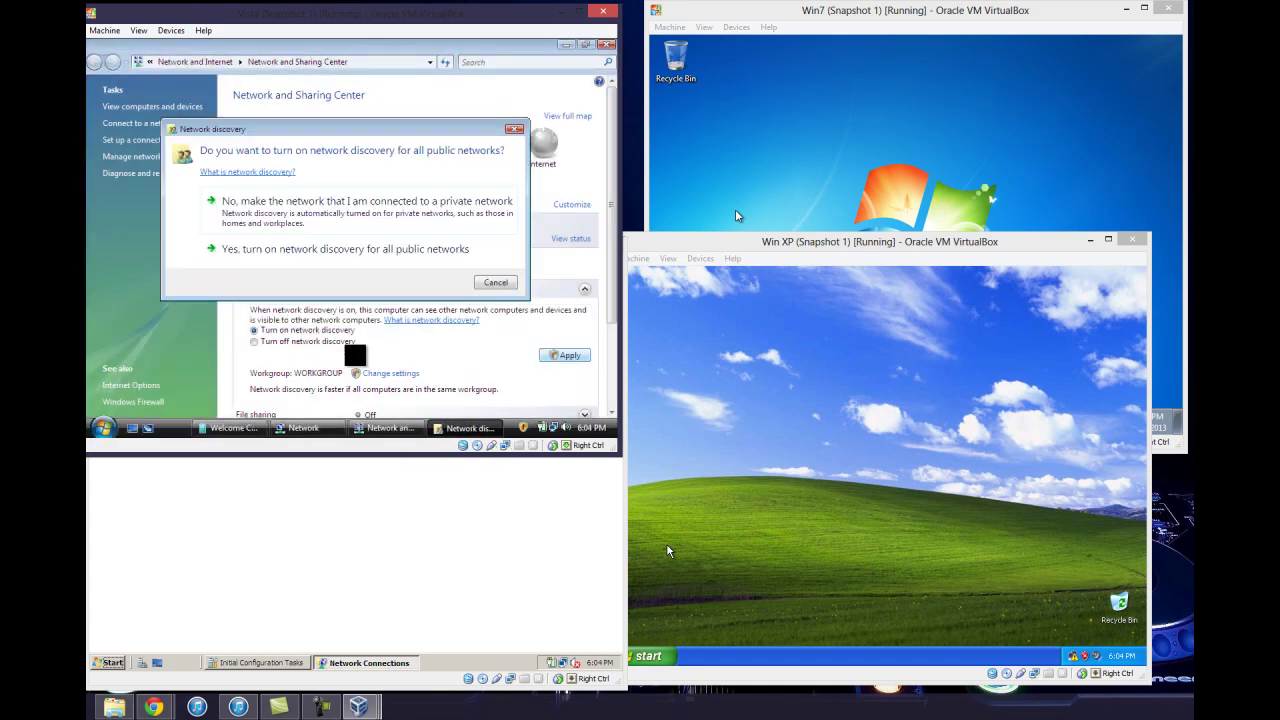
{"action": "left_click", "coordinate": [401, 258]}
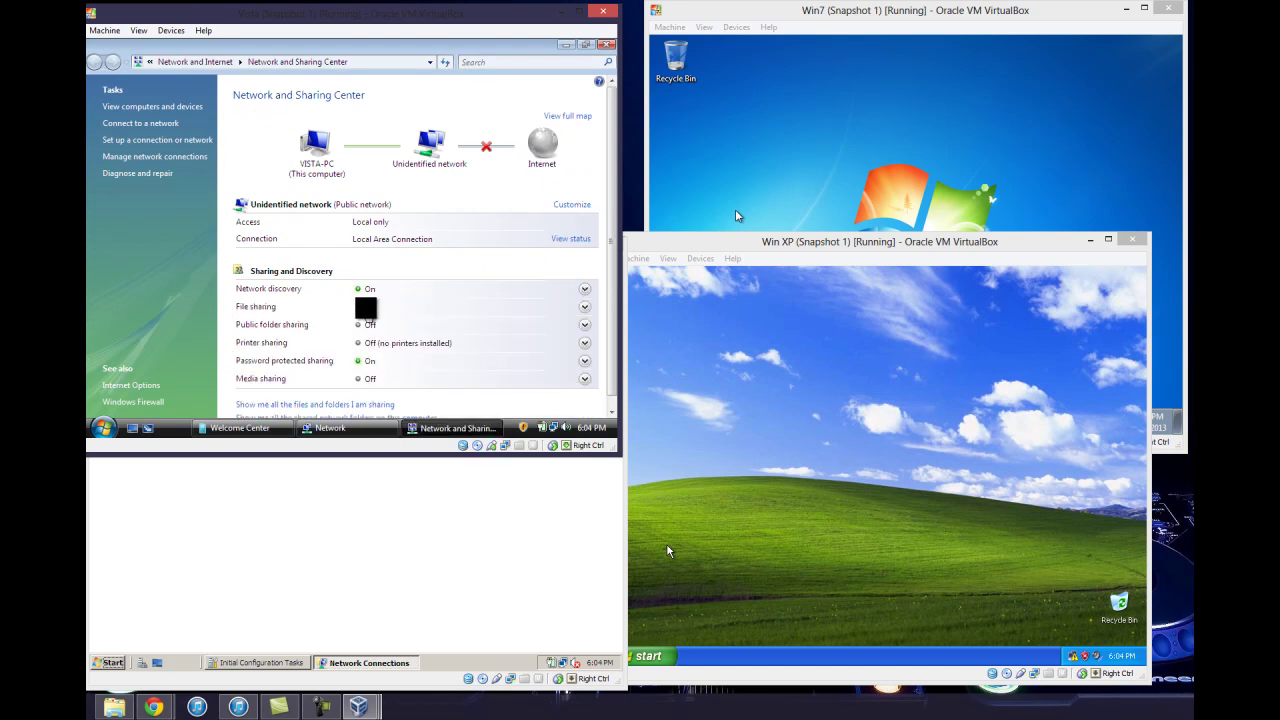
{"action": "left_click", "coordinate": [366, 307]}
Turn on file sharing on Vista and approve the permission prompt
{"action": "left_click", "coordinate": [300, 347]}
{"action": "left_click", "coordinate": [558, 373]}
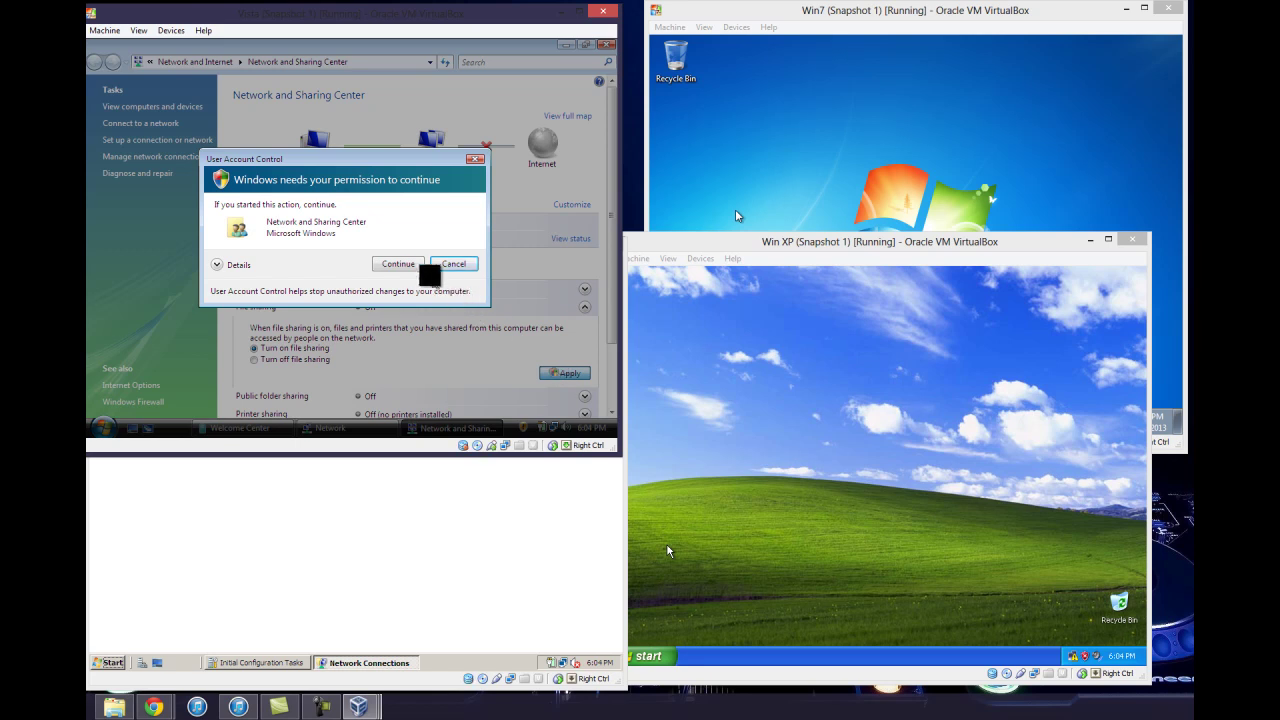
{"action": "left_click", "coordinate": [416, 264]}
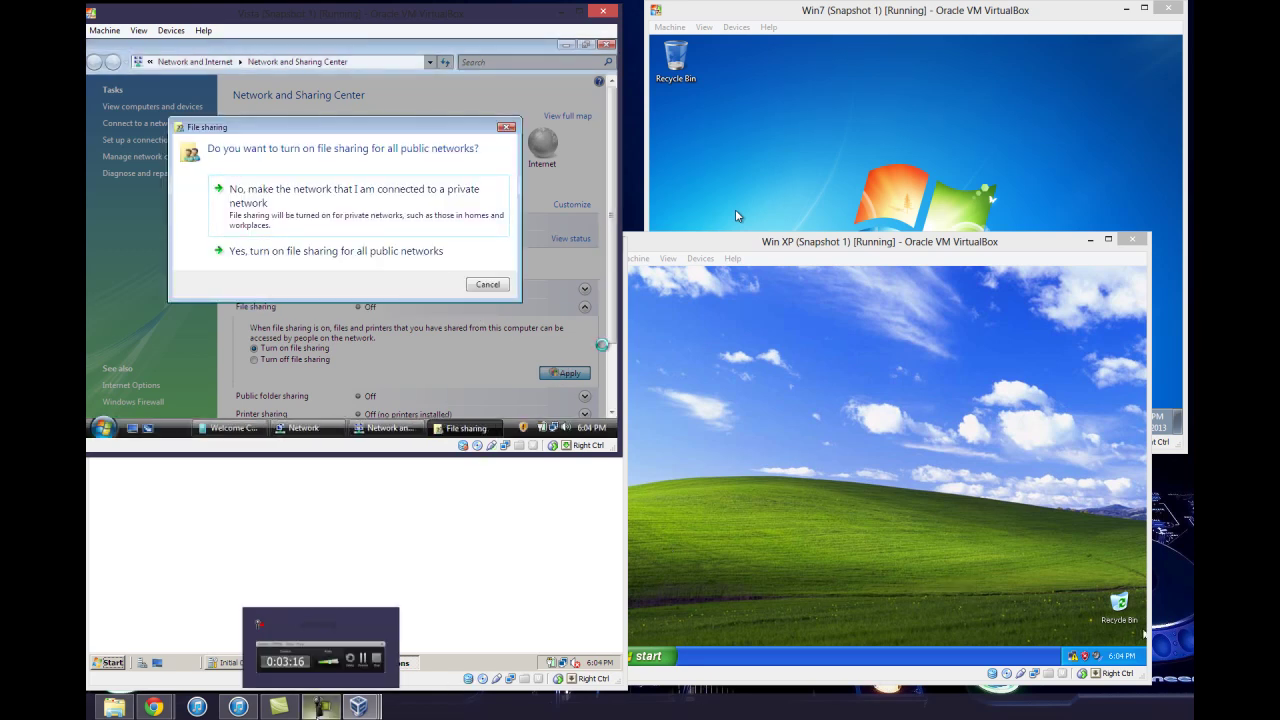
Turn on Vista public folder sharing, then look over the media sharing settings
{"action": "mouse_move", "coordinate": [336, 668]}
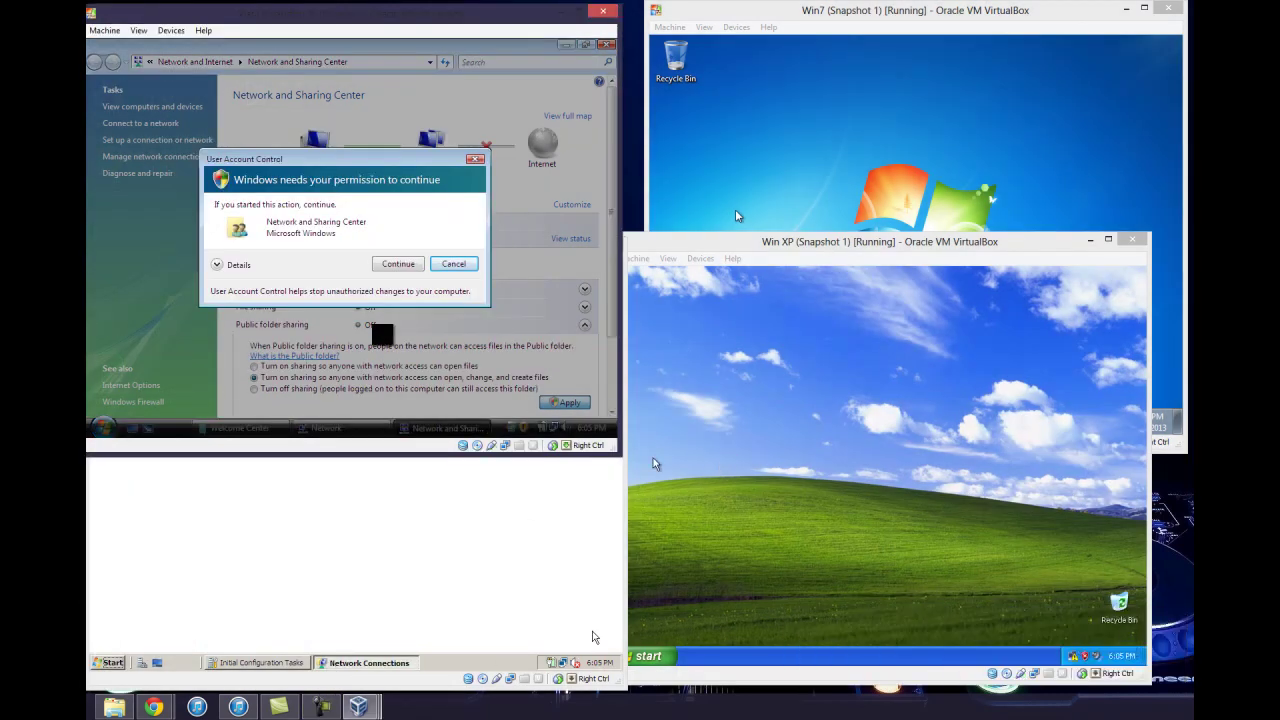
{"action": "left_click", "coordinate": [403, 263]}
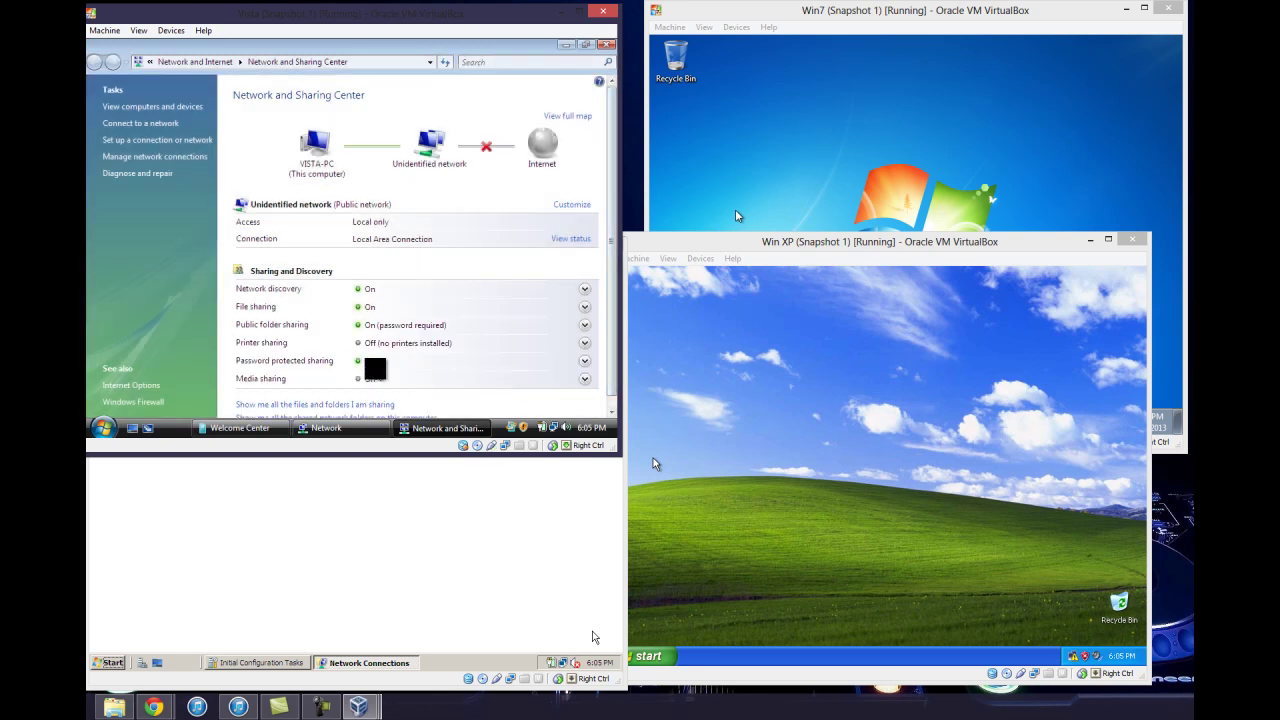
{"action": "left_click", "coordinate": [362, 379]}
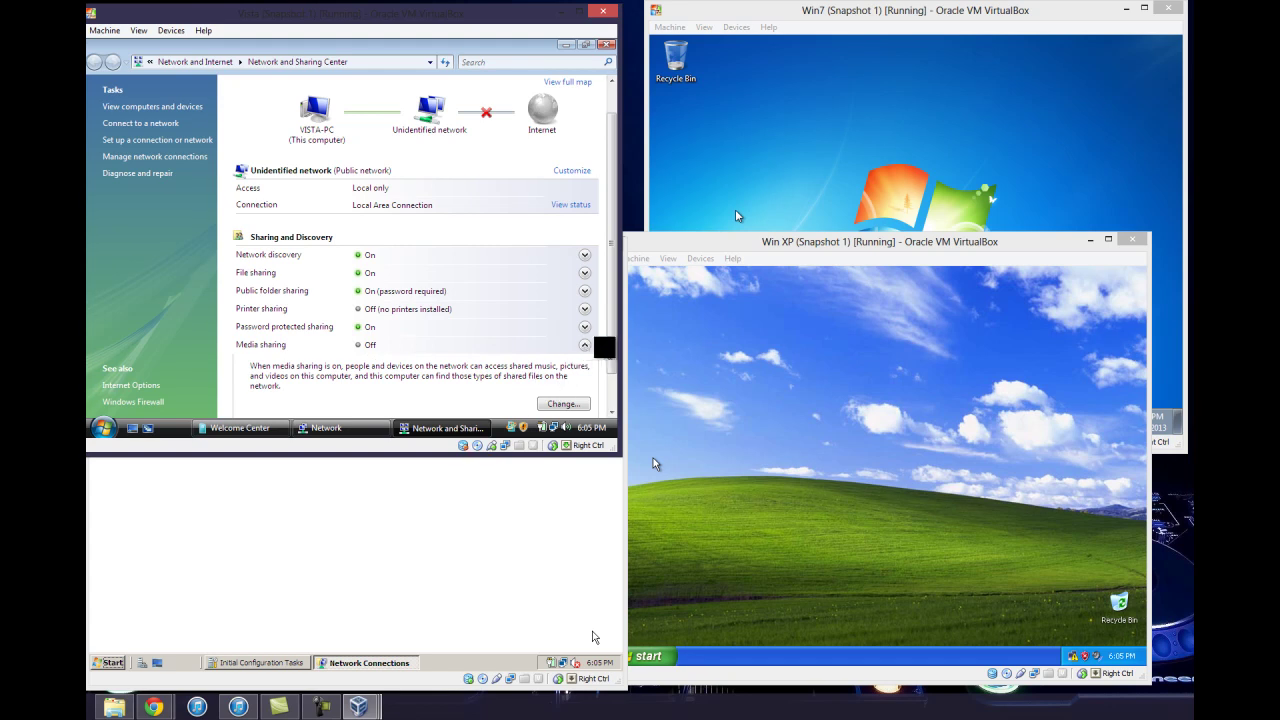
{"action": "scroll", "coordinate": [606, 380], "scroll_direction": "down", "scroll_amount": 1}
{"action": "scroll", "coordinate": [606, 380], "scroll_direction": "up", "scroll_amount": 2}
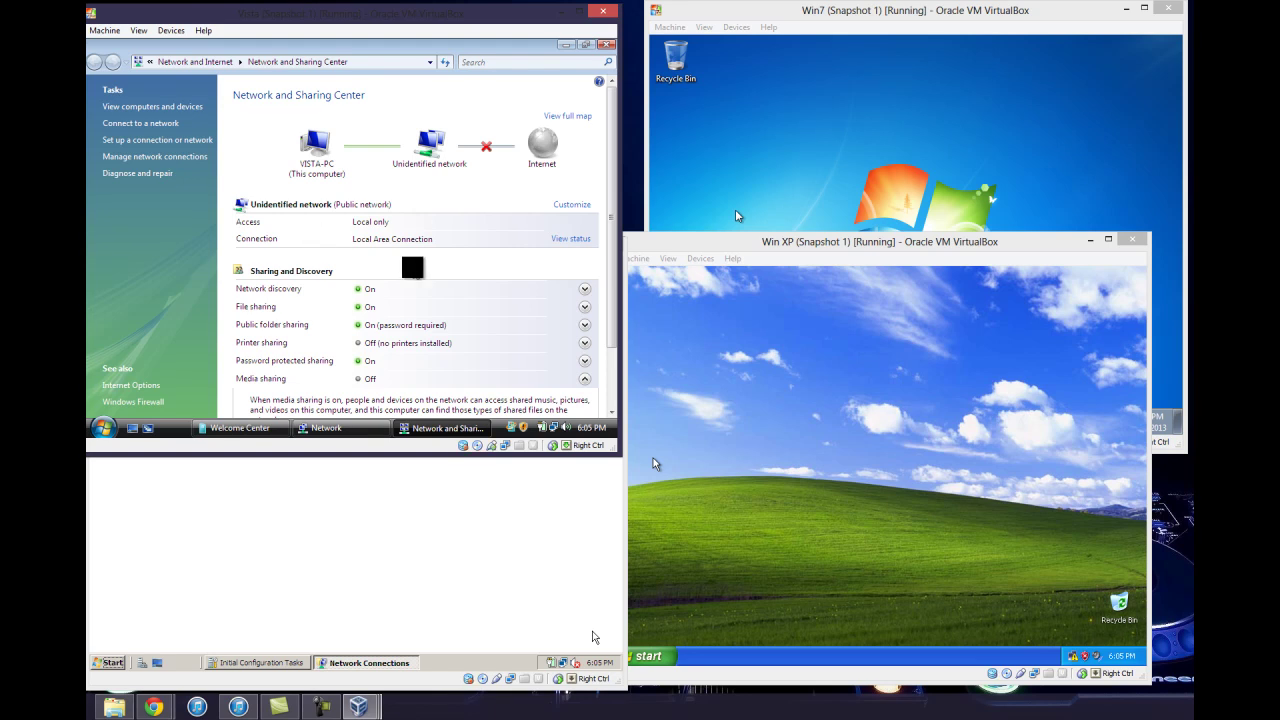
Open the Windows 7 advanced sharing settings from the tray network icon
{"action": "left_click", "coordinate": [830, 110]}
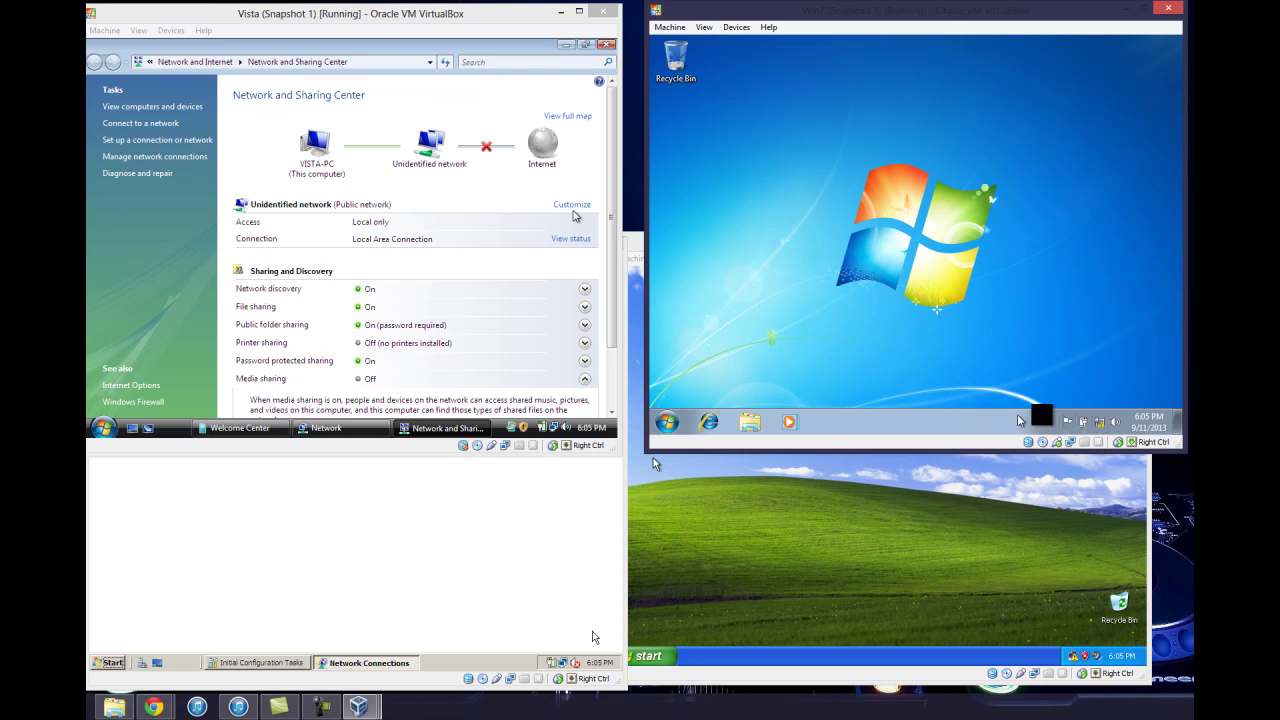
{"action": "right_click", "coordinate": [1094, 416]}
{"action": "left_click", "coordinate": [1083, 406]}
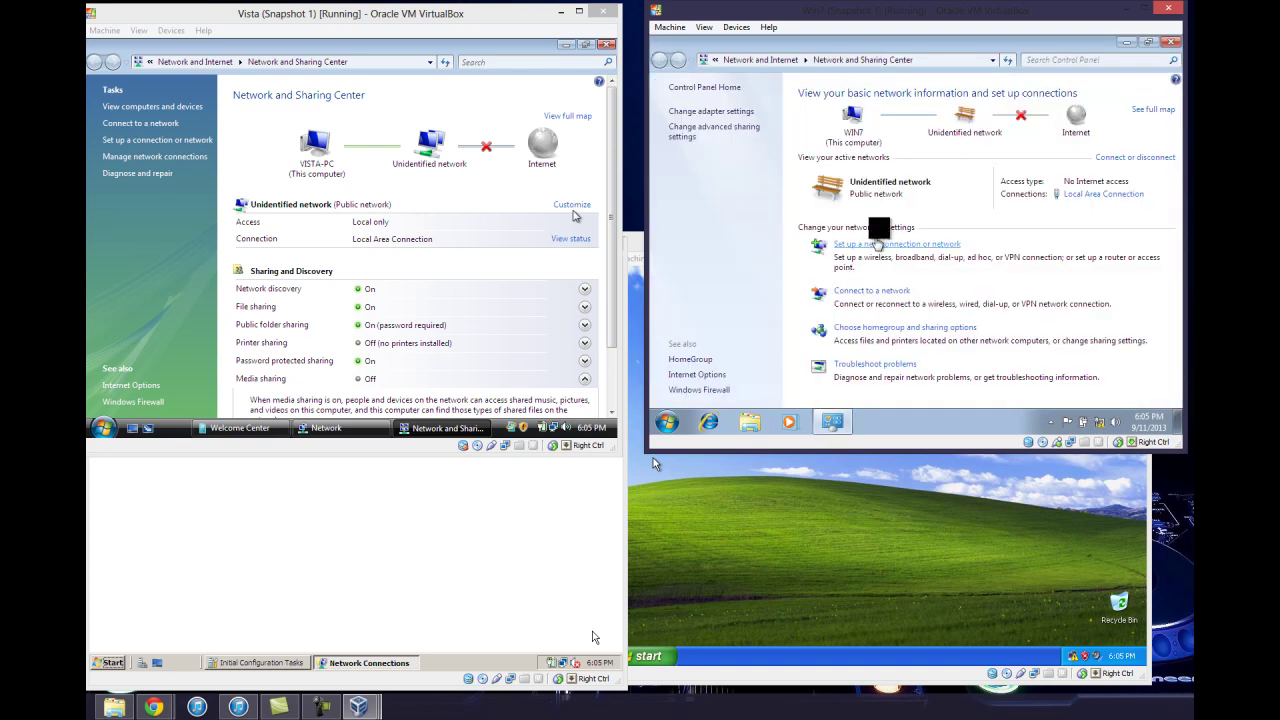
{"action": "left_click", "coordinate": [731, 126]}
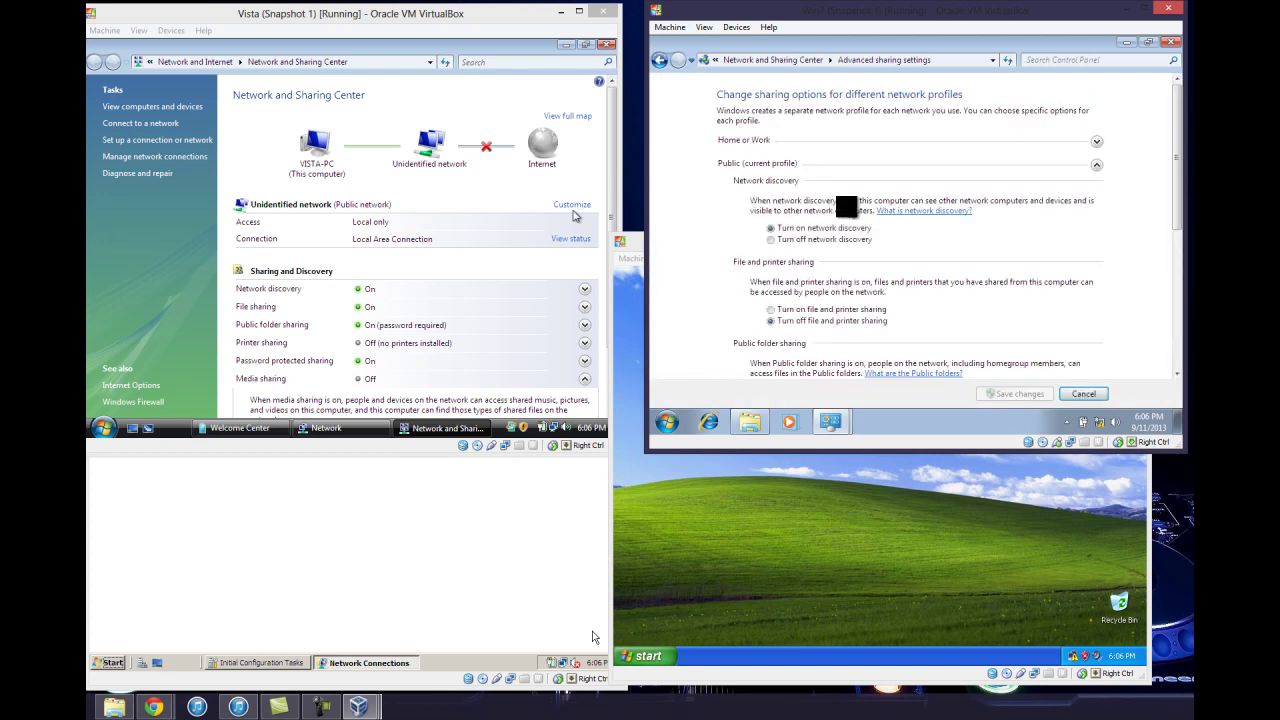
Turn on network discovery and file and printer sharing on Windows 7 and save
{"action": "left_click", "coordinate": [770, 228]}
{"action": "left_click", "coordinate": [770, 309]}
{"action": "scroll", "coordinate": [835, 300], "scroll_direction": "down", "scroll_amount": 3}
{"action": "scroll", "coordinate": [891, 287], "scroll_direction": "down", "scroll_amount": 4}
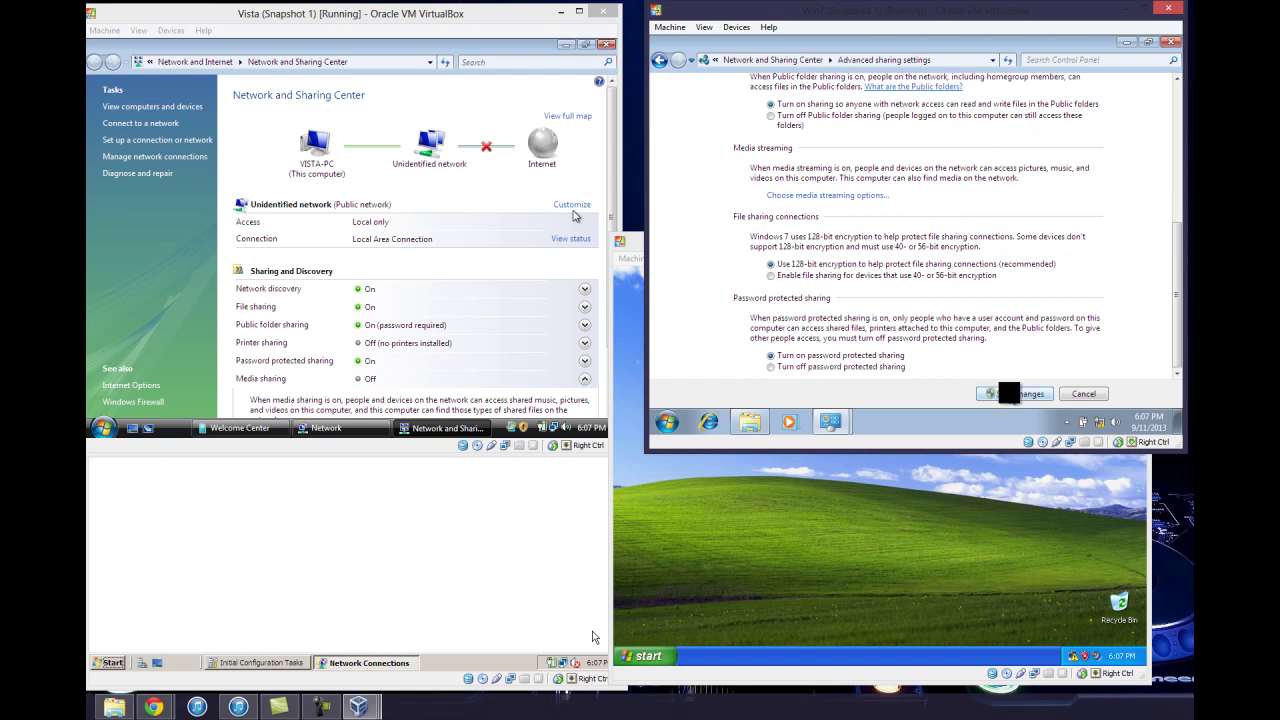
{"action": "left_click", "coordinate": [1008, 393]}
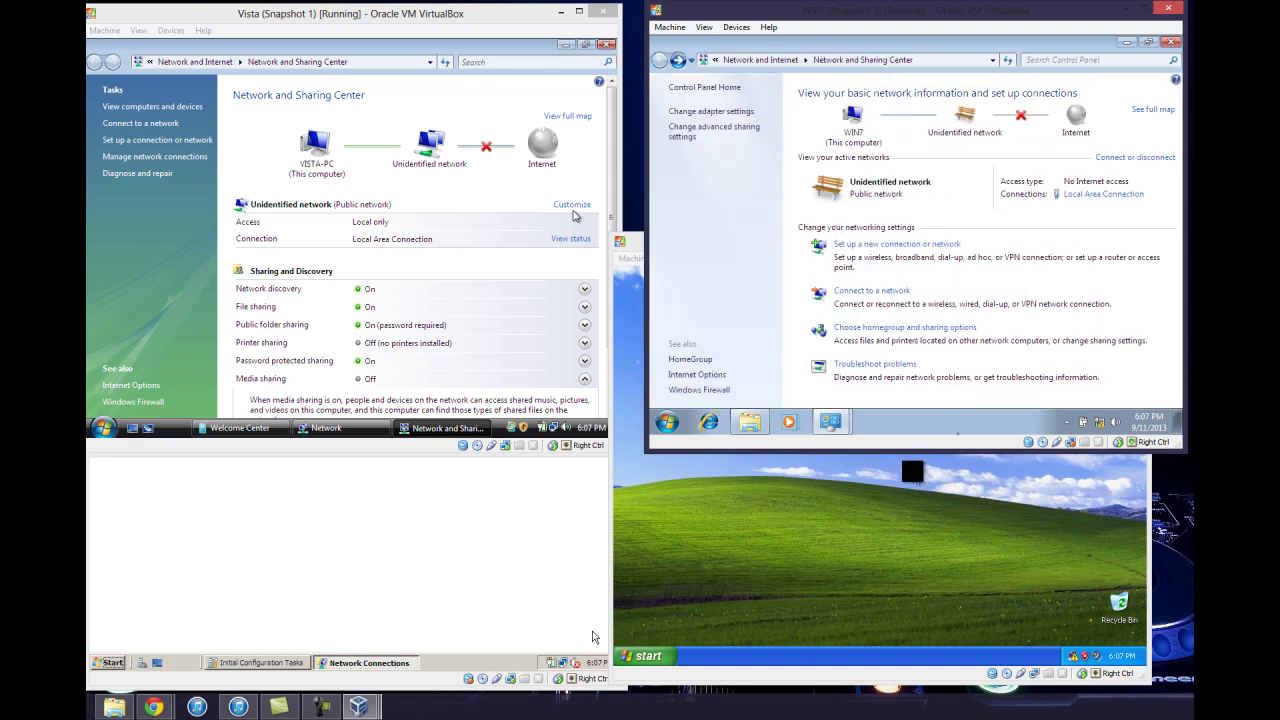
{"action": "left_click", "coordinate": [946, 464]}
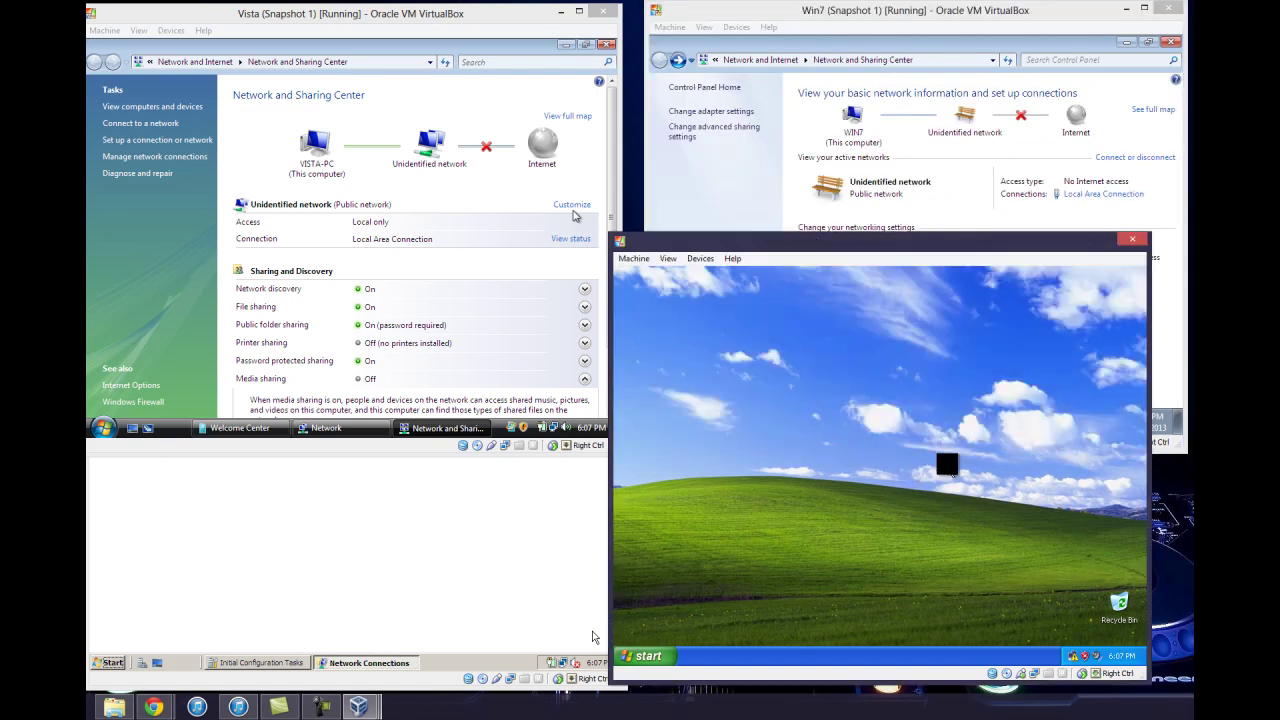
Open the XP Local Area Connection properties from Network Connections
{"action": "right_click", "coordinate": [1073, 656]}
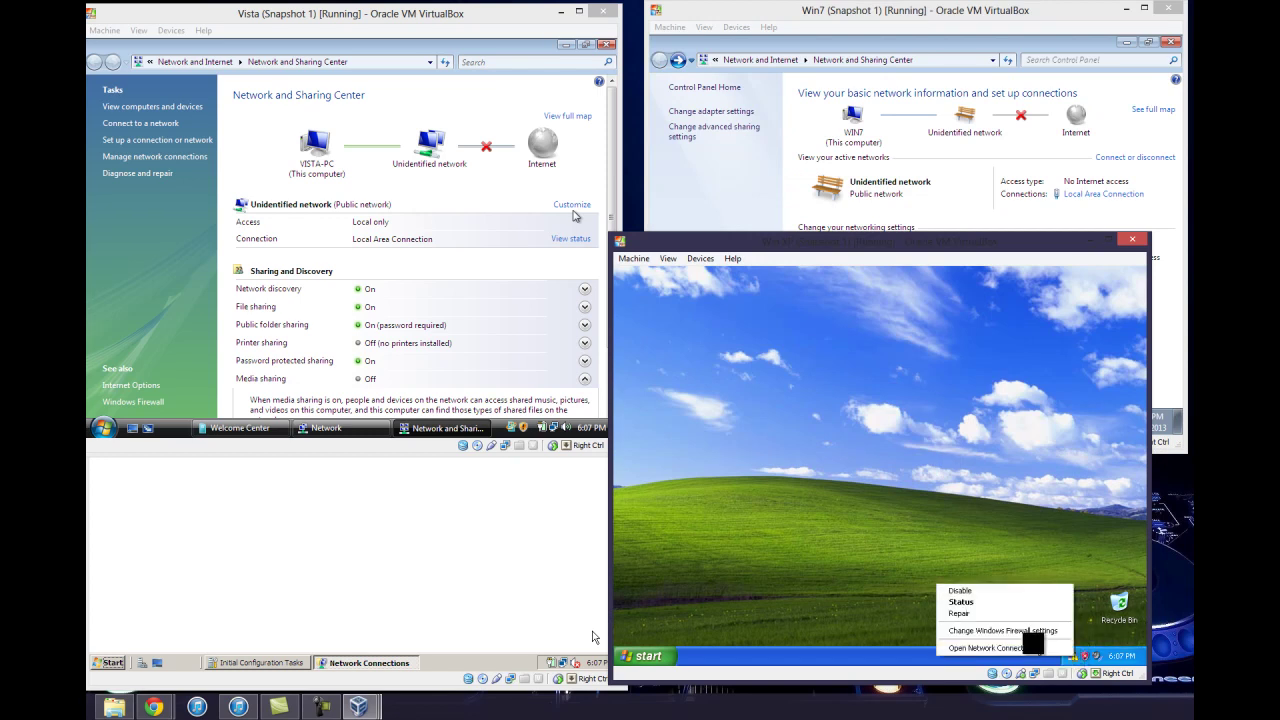
{"action": "left_click", "coordinate": [1030, 647]}
{"action": "left_click", "coordinate": [850, 436]}
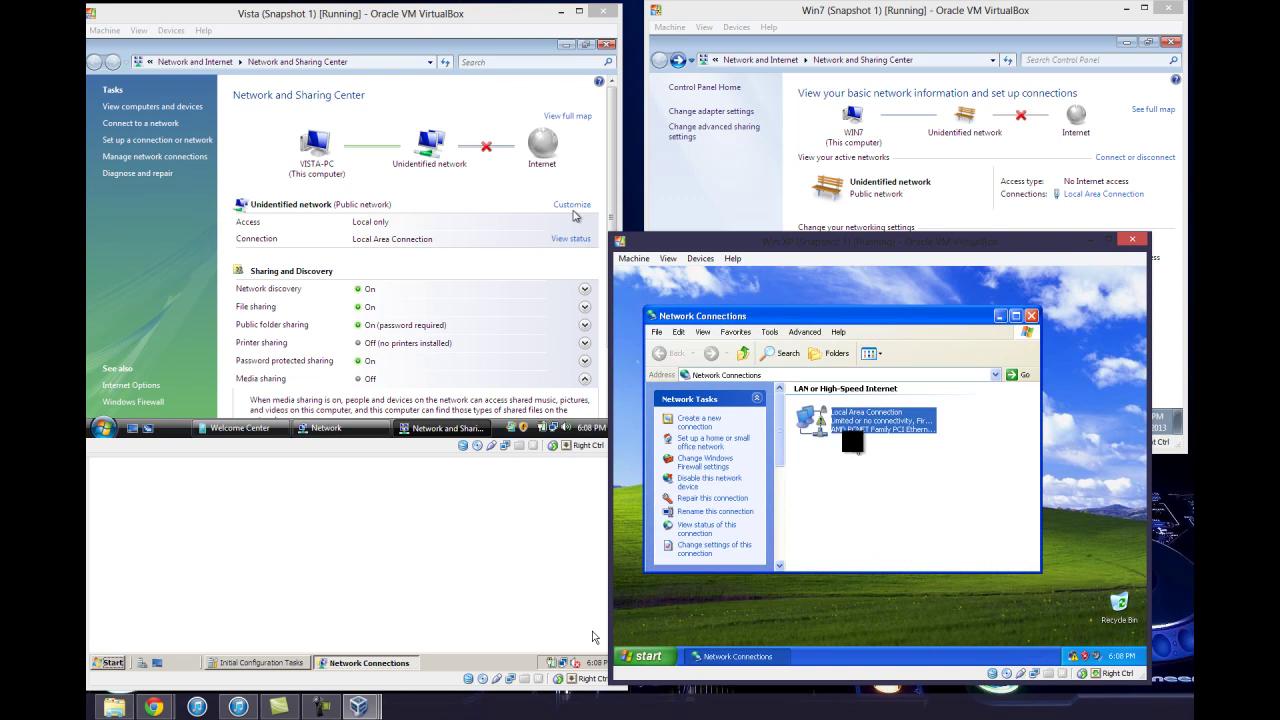
{"action": "right_click", "coordinate": [849, 421]}
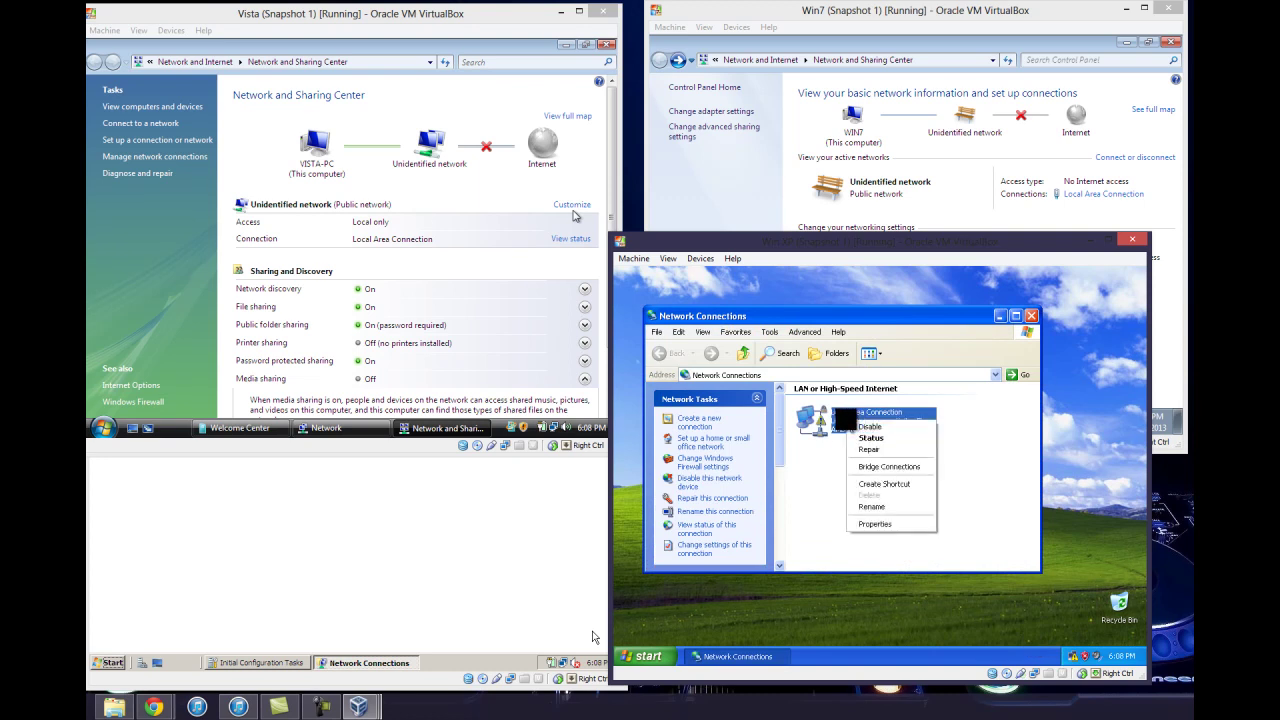
{"action": "left_click", "coordinate": [874, 524]}
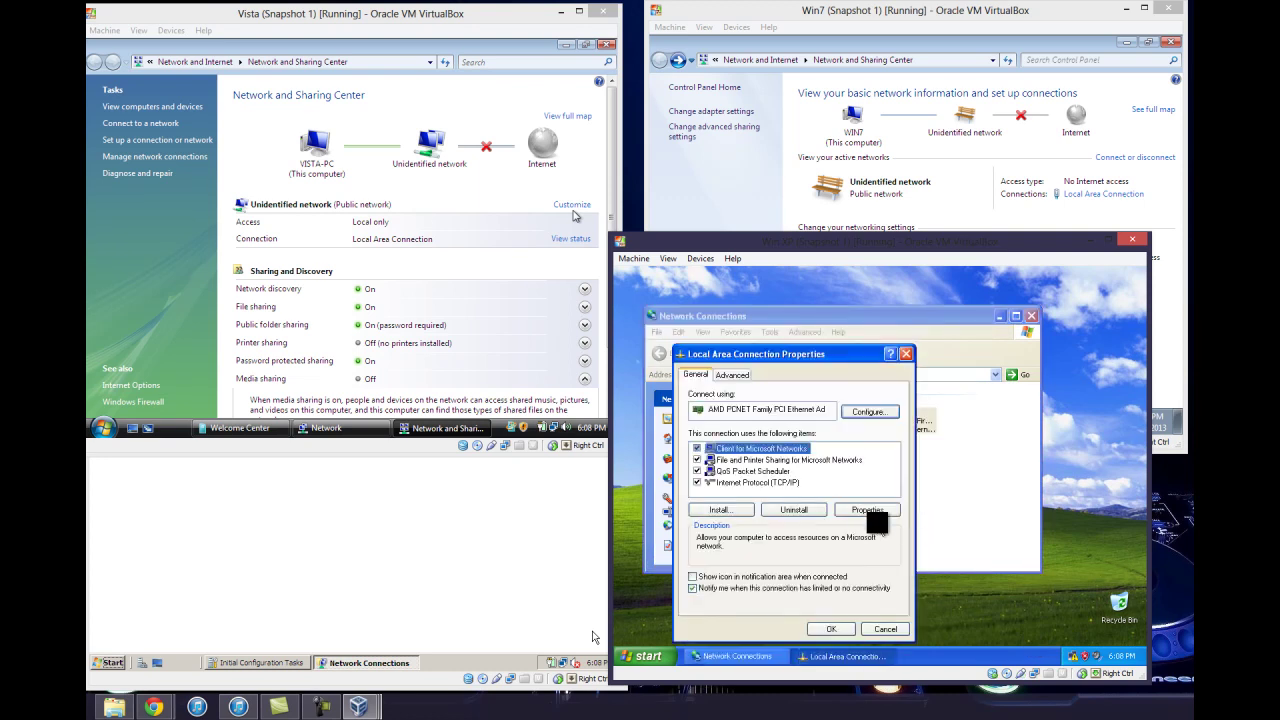
Give XP static IP 192.168.0.2 with gateway and DNS 192.168.0.1, and save
{"action": "double_click", "coordinate": [772, 482]}
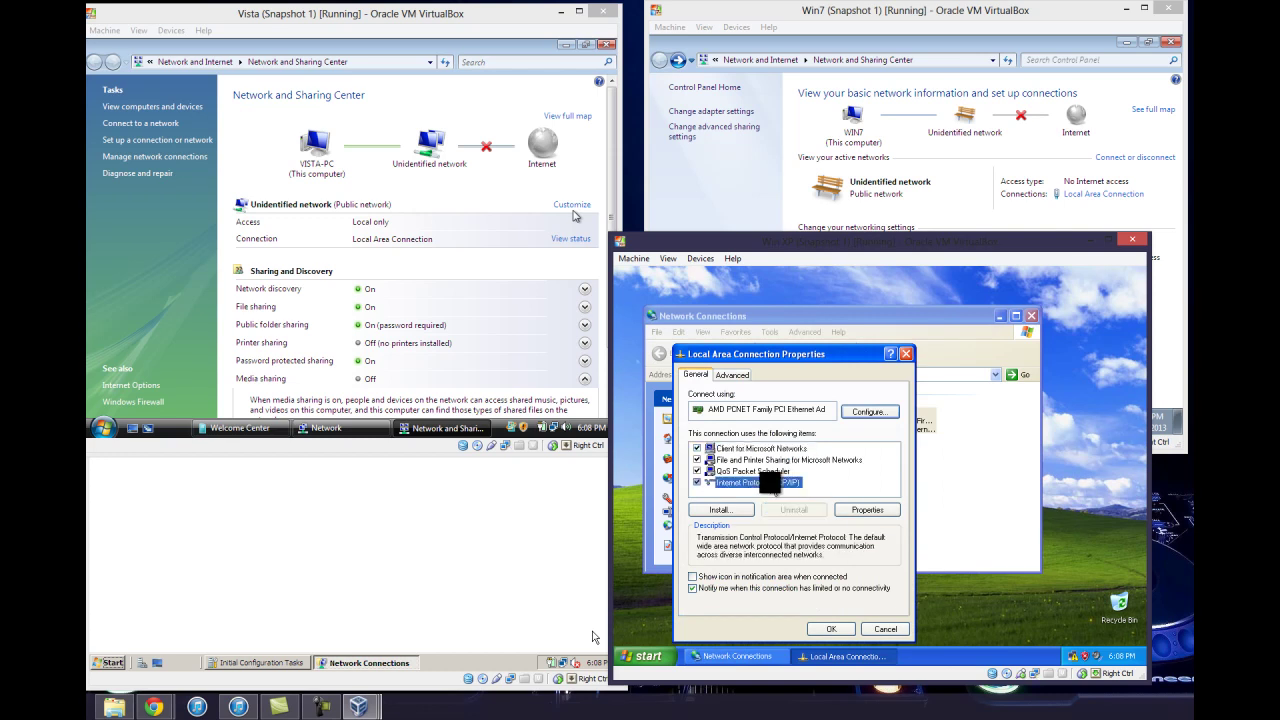
{"action": "left_click", "coordinate": [719, 445]}
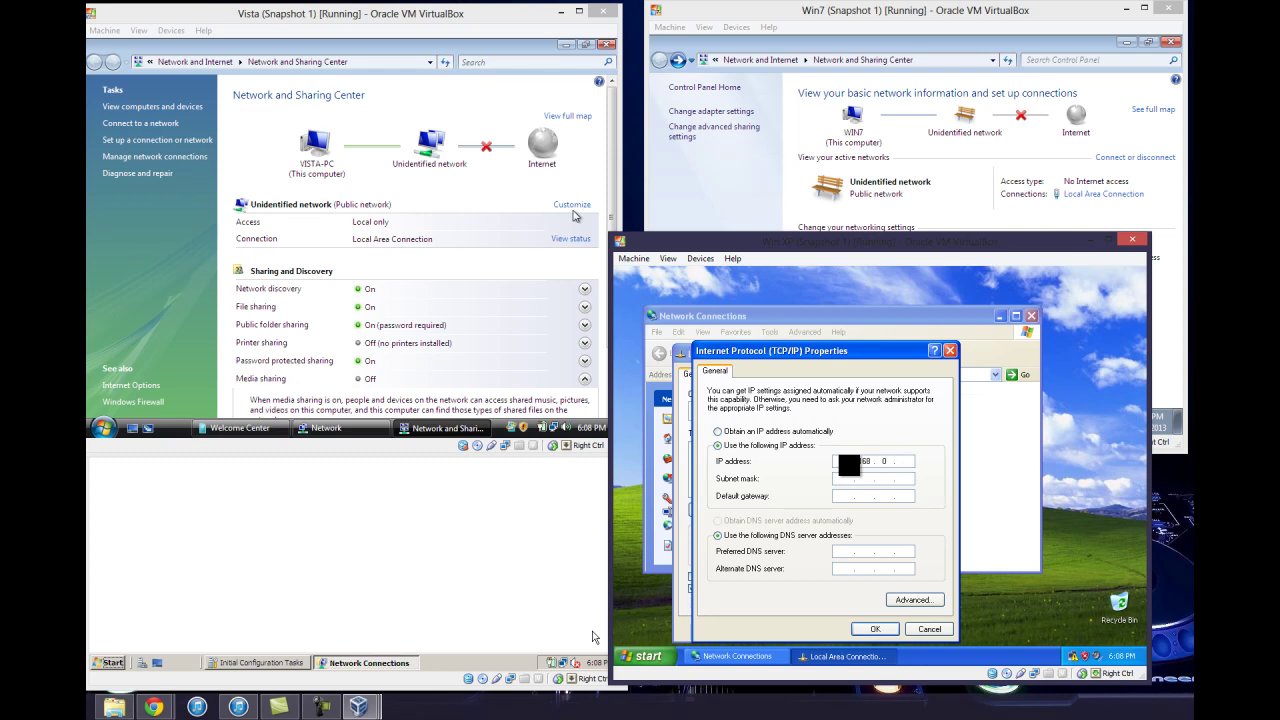
{"action": "key", "text": "Tab"}
{"action": "key", "text": "Tab"}
{"action": "type", "text": "192 . 168"}
{"action": "key", "text": "Tab"}
{"action": "type", "text": "192"}
{"action": "left_click", "coordinate": [872, 627]}
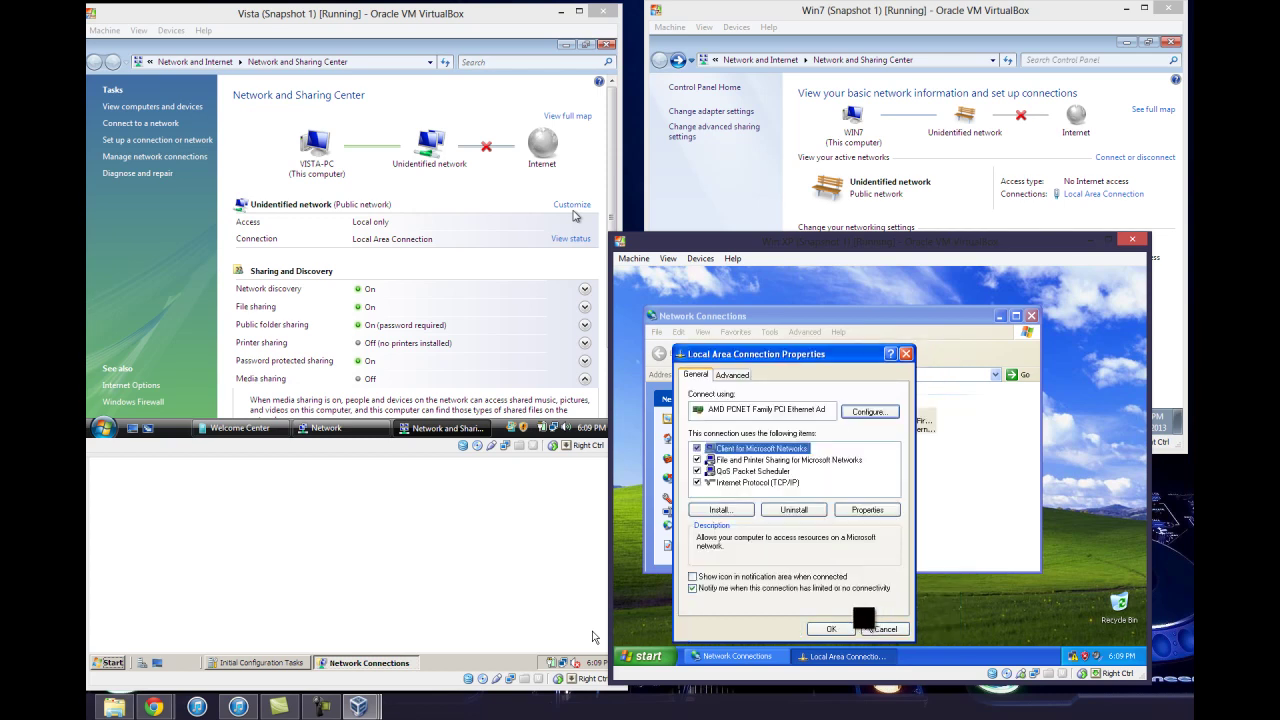
{"action": "left_click", "coordinate": [843, 627]}
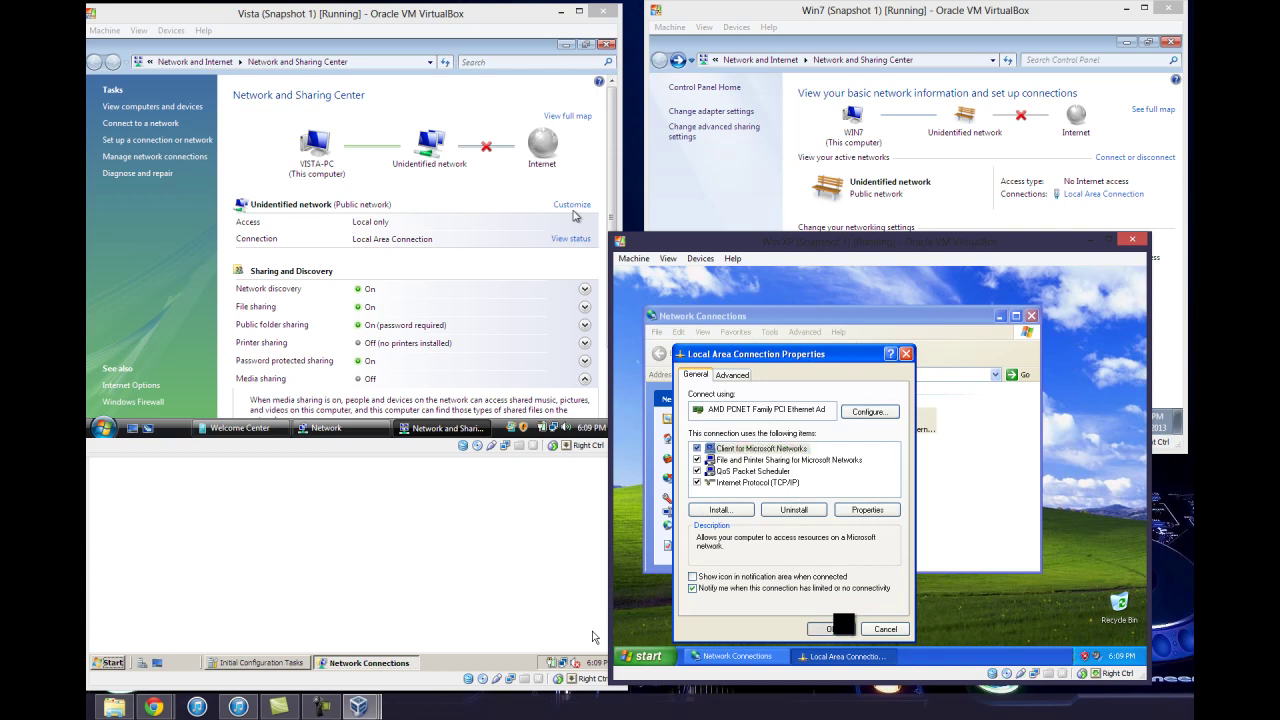
{"action": "left_click", "coordinate": [843, 627]}
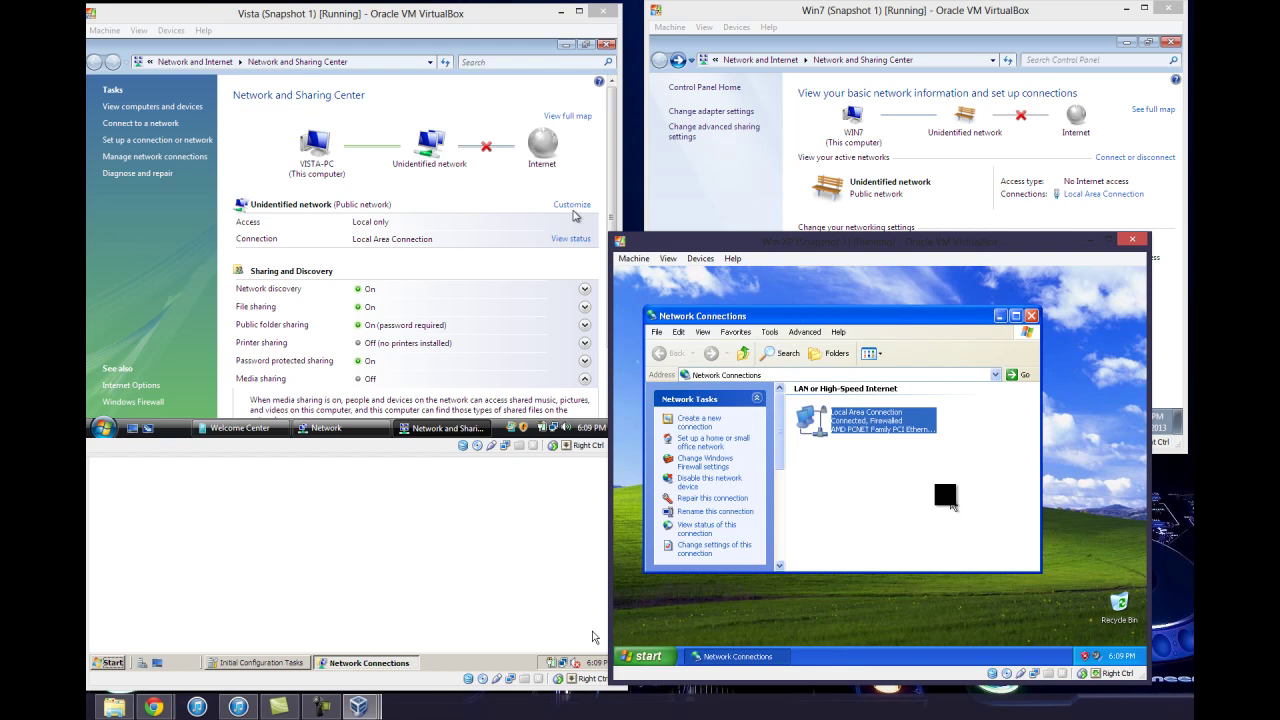
Switch the Windows 7 Control Panel to show all items as small icons
{"action": "left_click", "coordinate": [952, 188]}
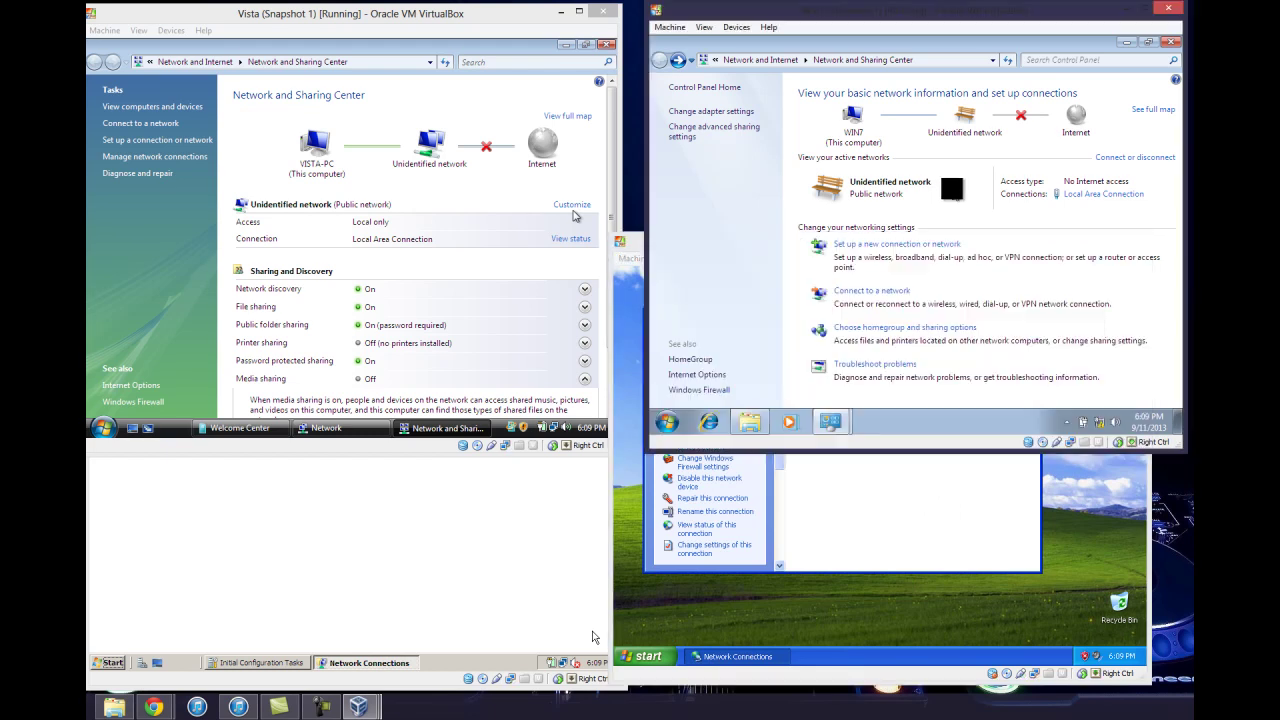
{"action": "right_click", "coordinate": [1098, 421]}
{"action": "left_click", "coordinate": [1089, 410]}
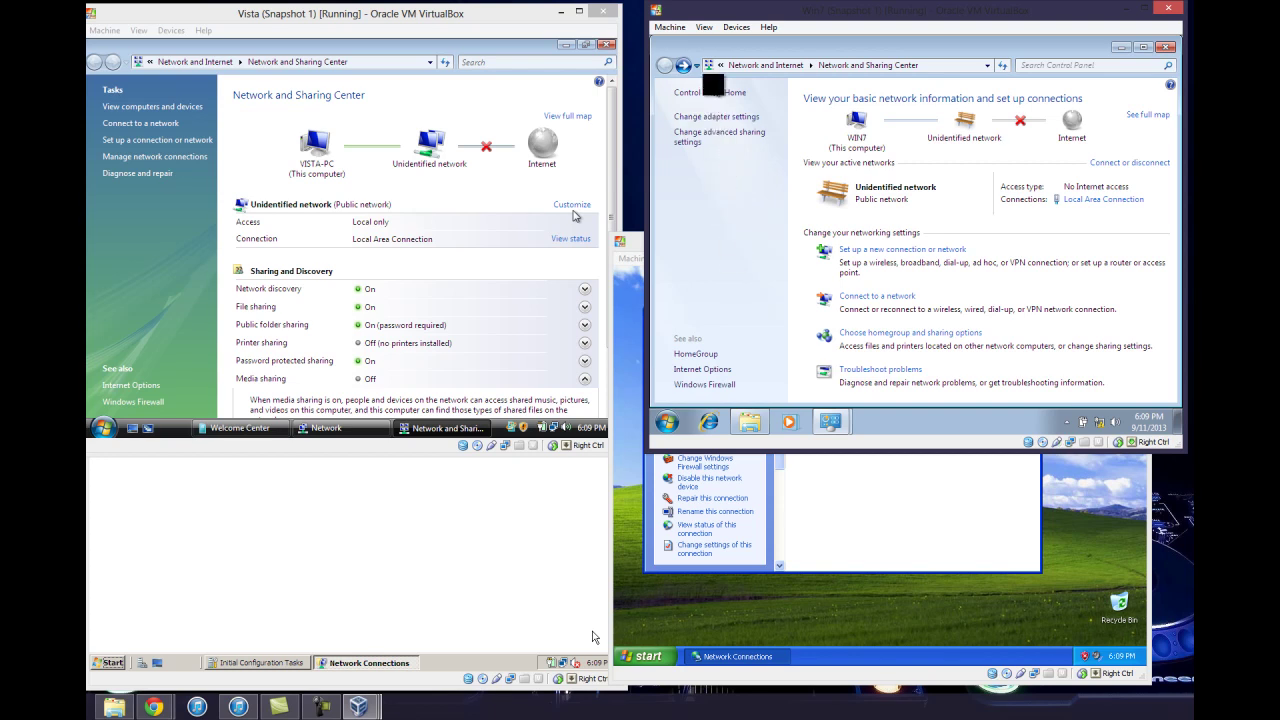
{"action": "left_click", "coordinate": [713, 90]}
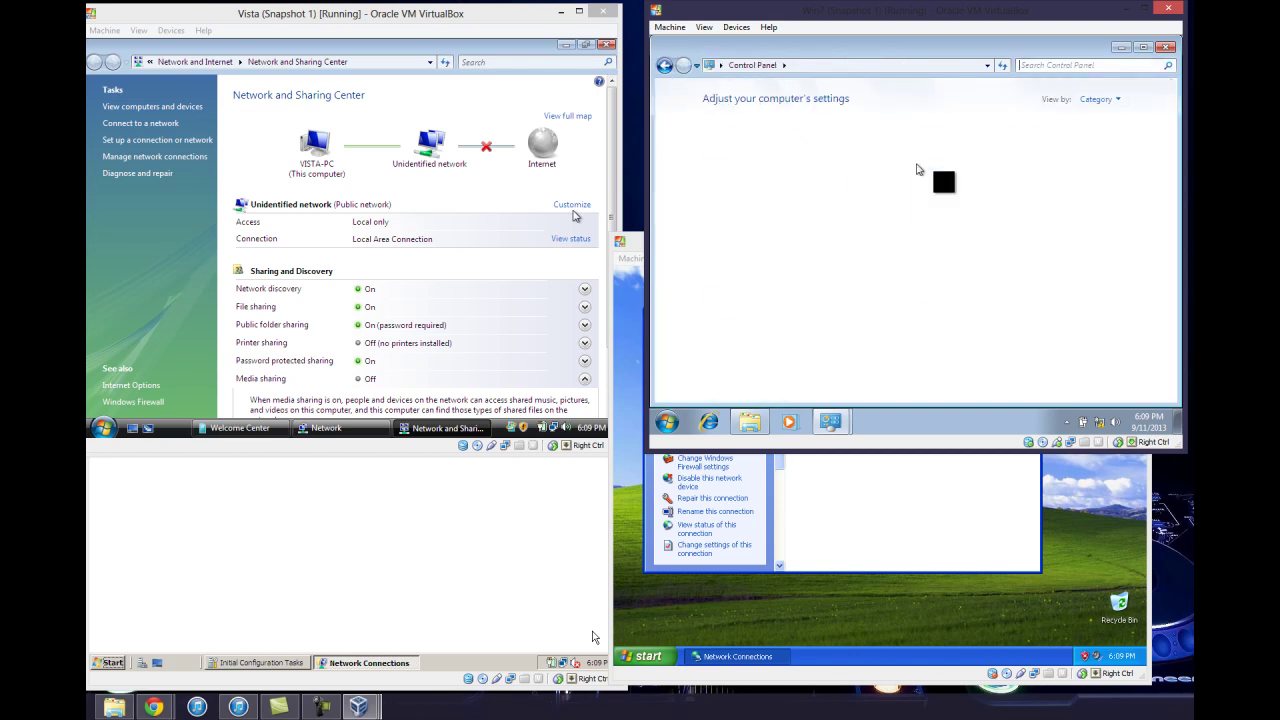
{"action": "left_click", "coordinate": [1090, 100]}
{"action": "left_click", "coordinate": [1086, 150]}
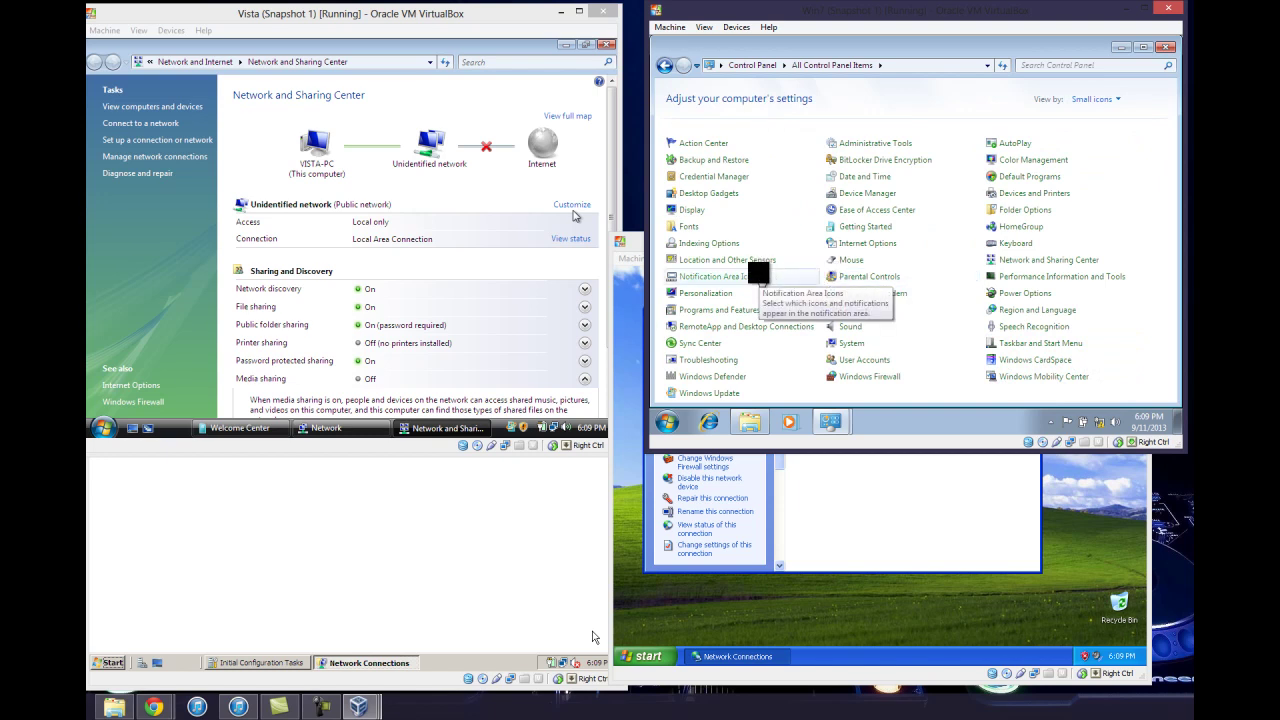
Reopen Network and Sharing Center and check the advanced sharing settings are on
{"action": "left_click", "coordinate": [1050, 260]}
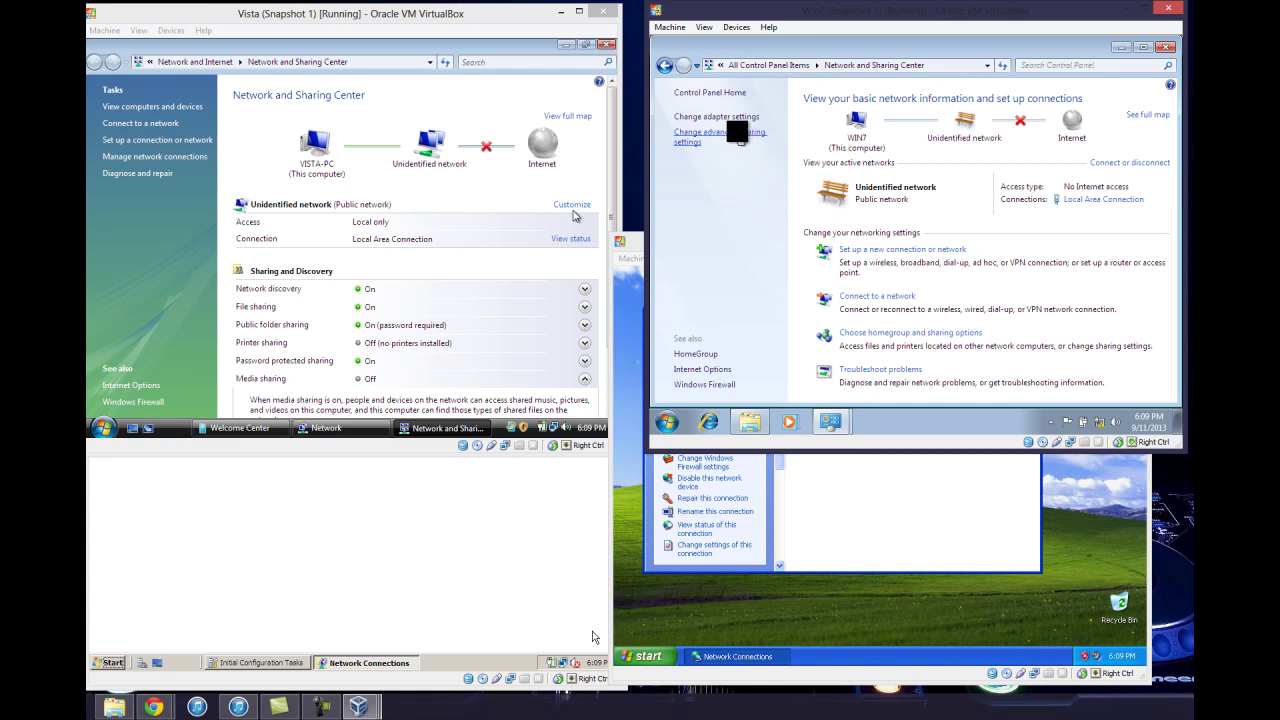
{"action": "left_click", "coordinate": [737, 135]}
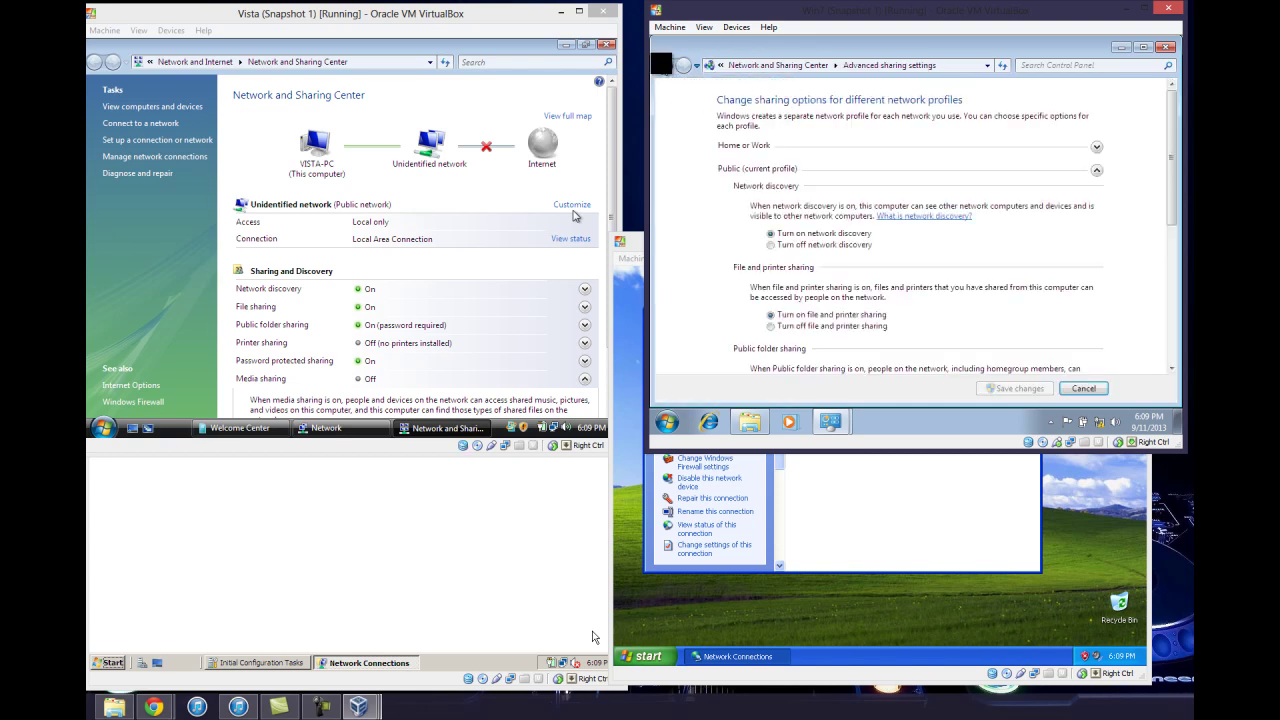
{"action": "key", "text": "alt+Left"}
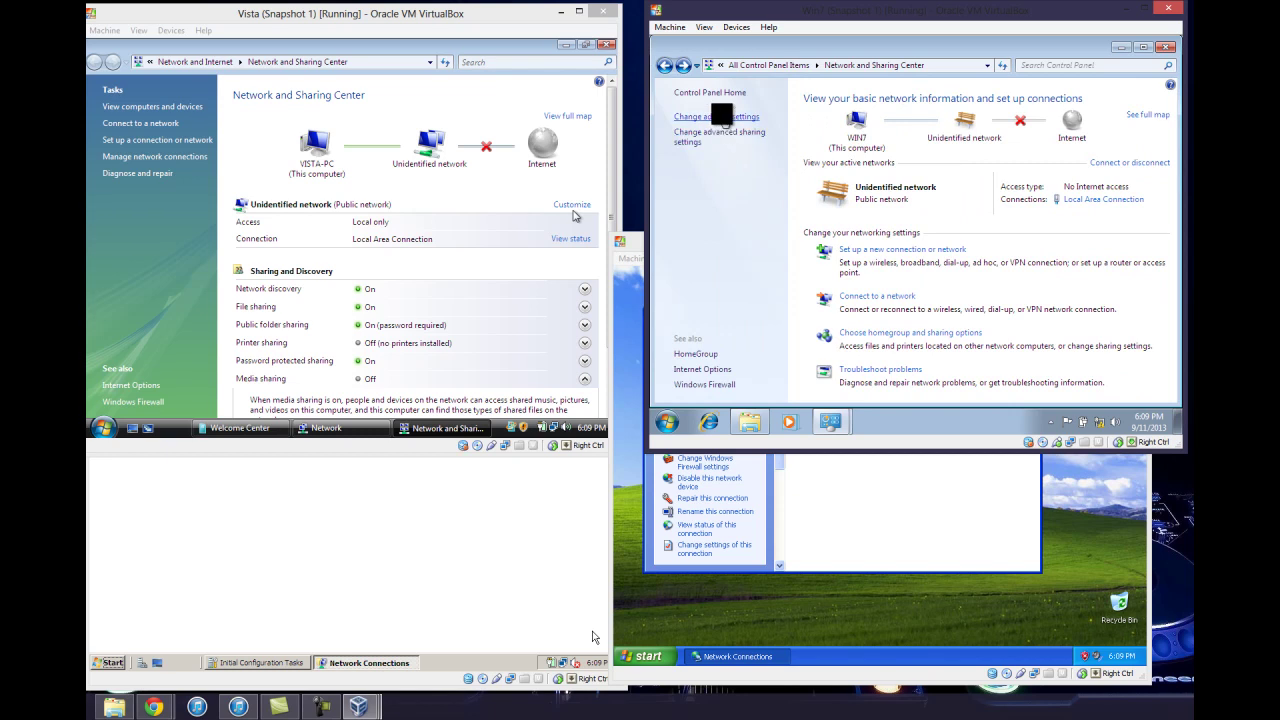
{"action": "left_click", "coordinate": [721, 116]}
Turn off IPv6 in the Windows 7 Local Area Connection properties
{"action": "right_click", "coordinate": [729, 121]}
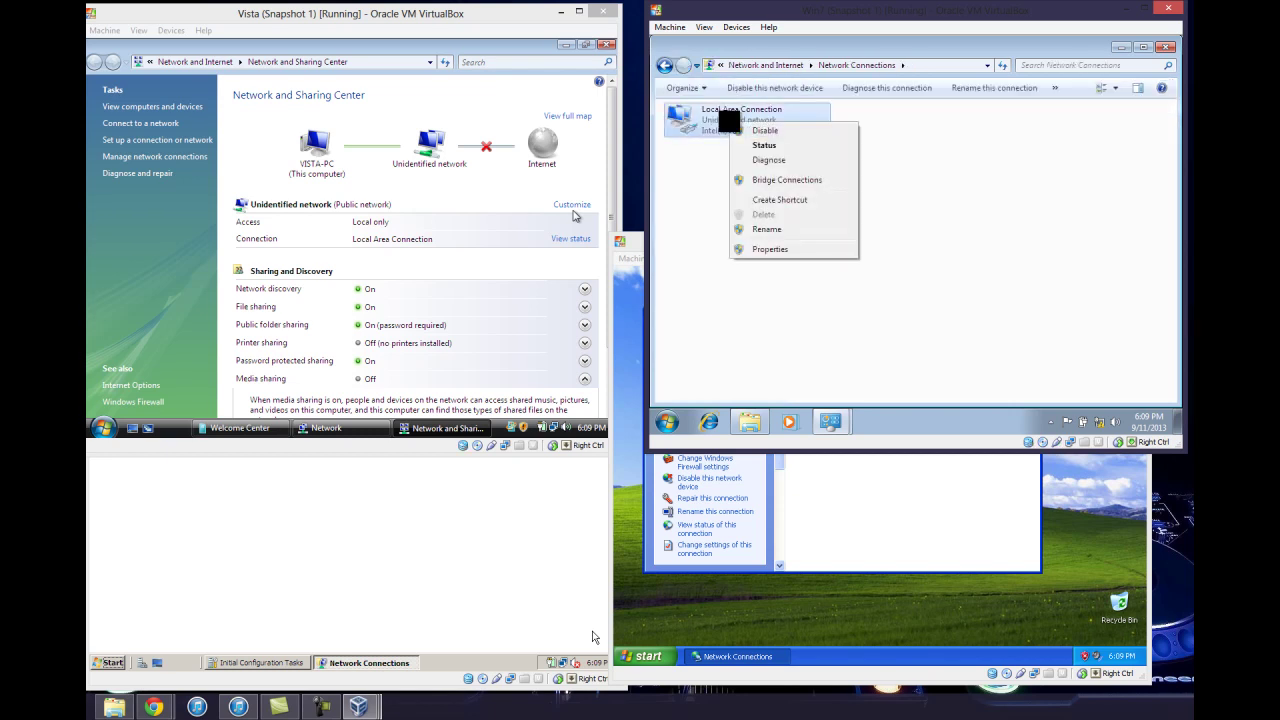
{"action": "left_click", "coordinate": [762, 248]}
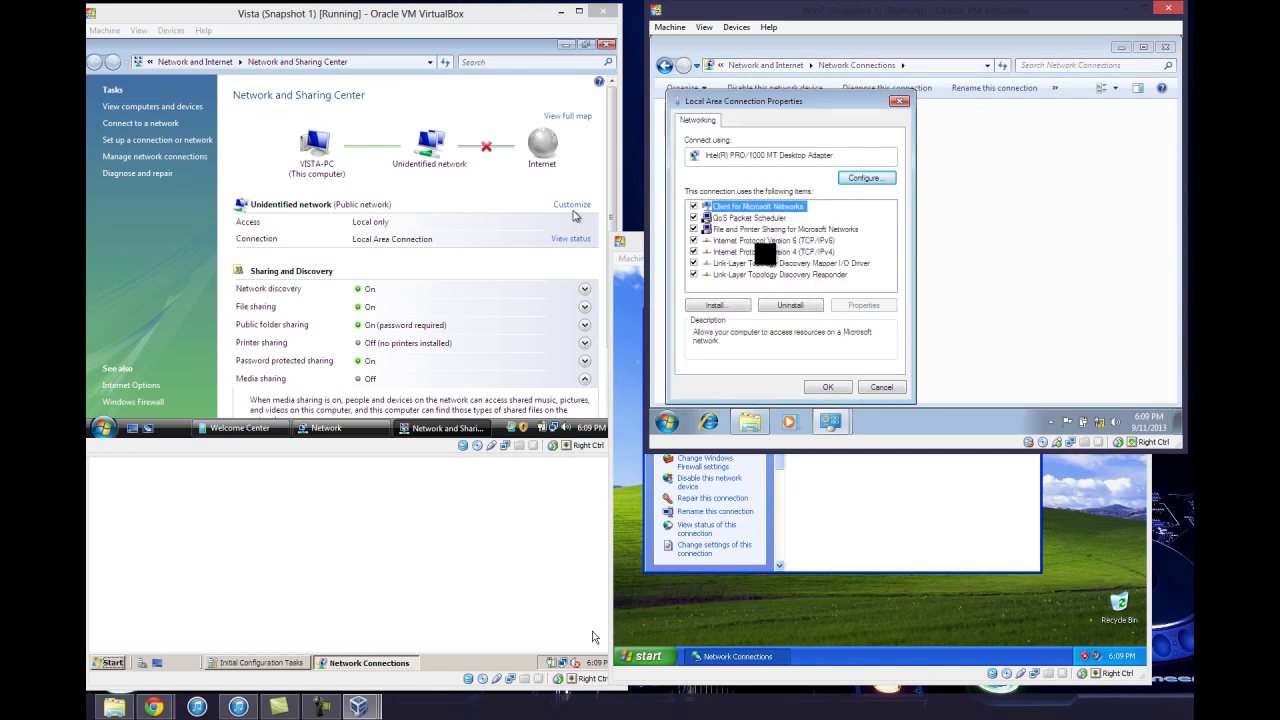
{"action": "left_click", "coordinate": [693, 240]}
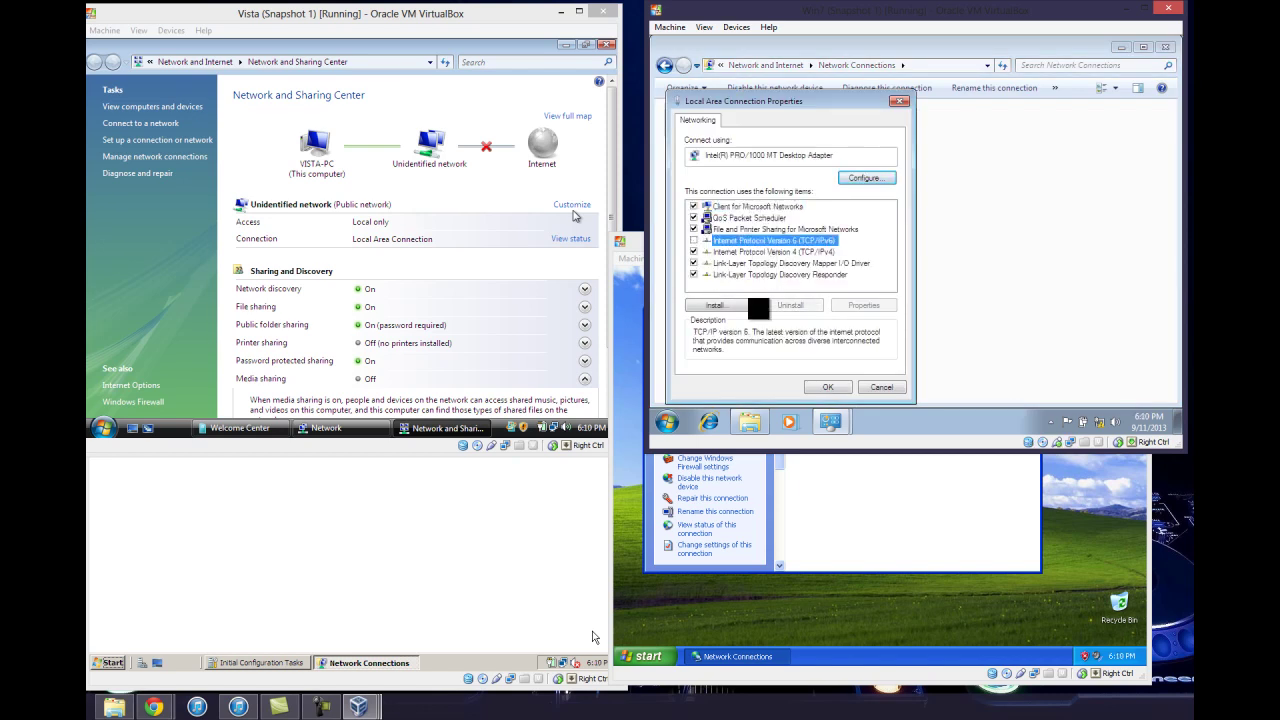
{"action": "left_click", "coordinate": [773, 251]}
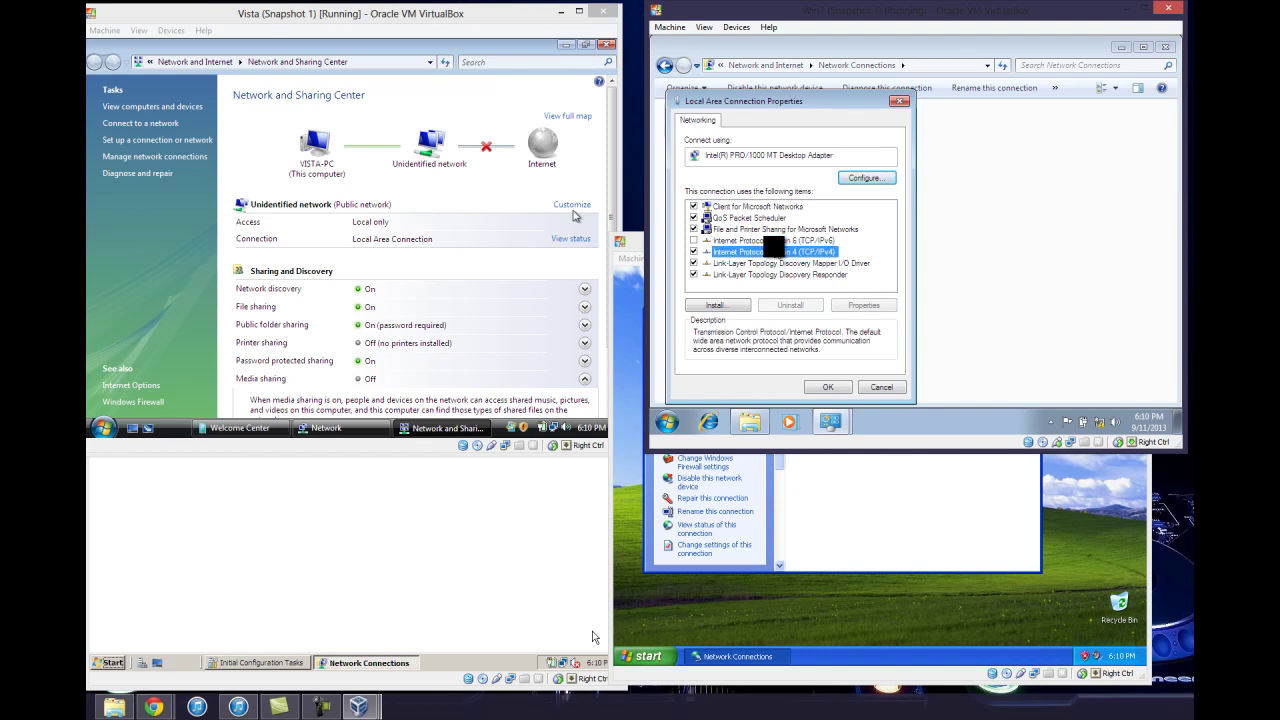
{"action": "double_click", "coordinate": [773, 251]}
Set Windows 7 IPv4 to 192.168.0.3, mask 255.255.255.0, gateway and DNS 192.168.0.1
{"action": "left_click", "coordinate": [767, 206]}
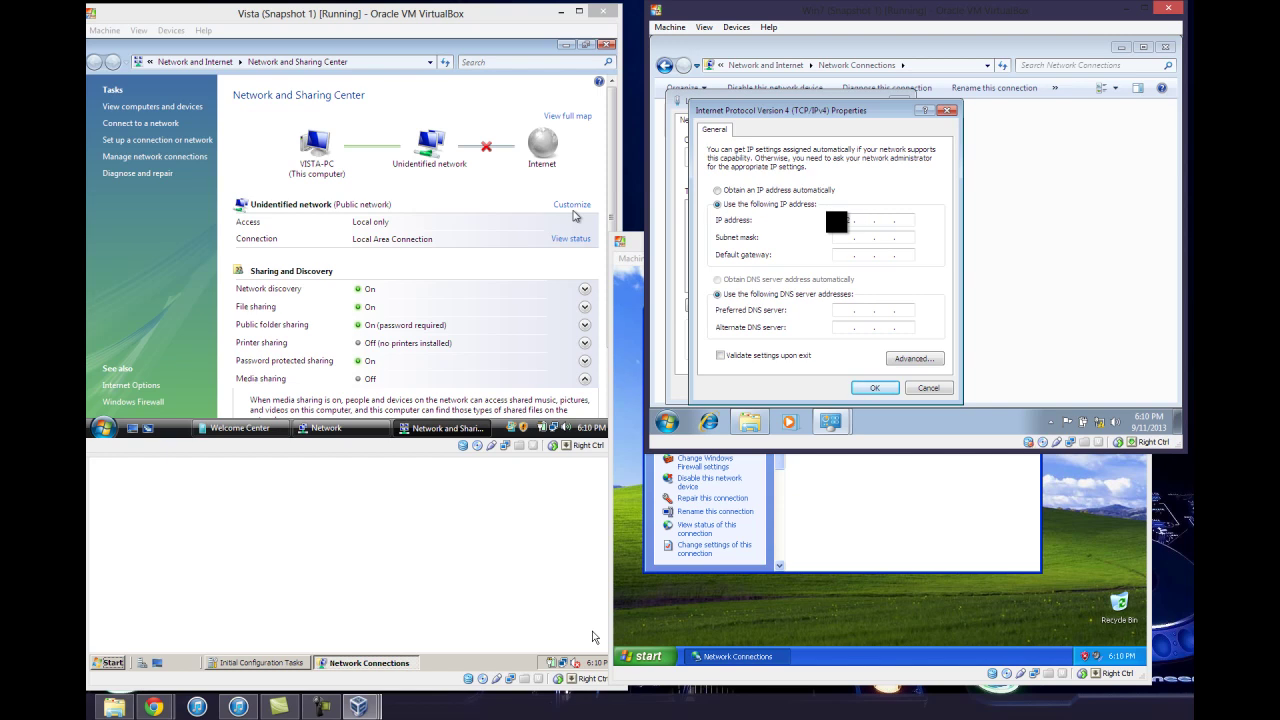
{"action": "type", "text": "68 . 0 . 3"}
{"action": "left_click", "coordinate": [850, 237]}
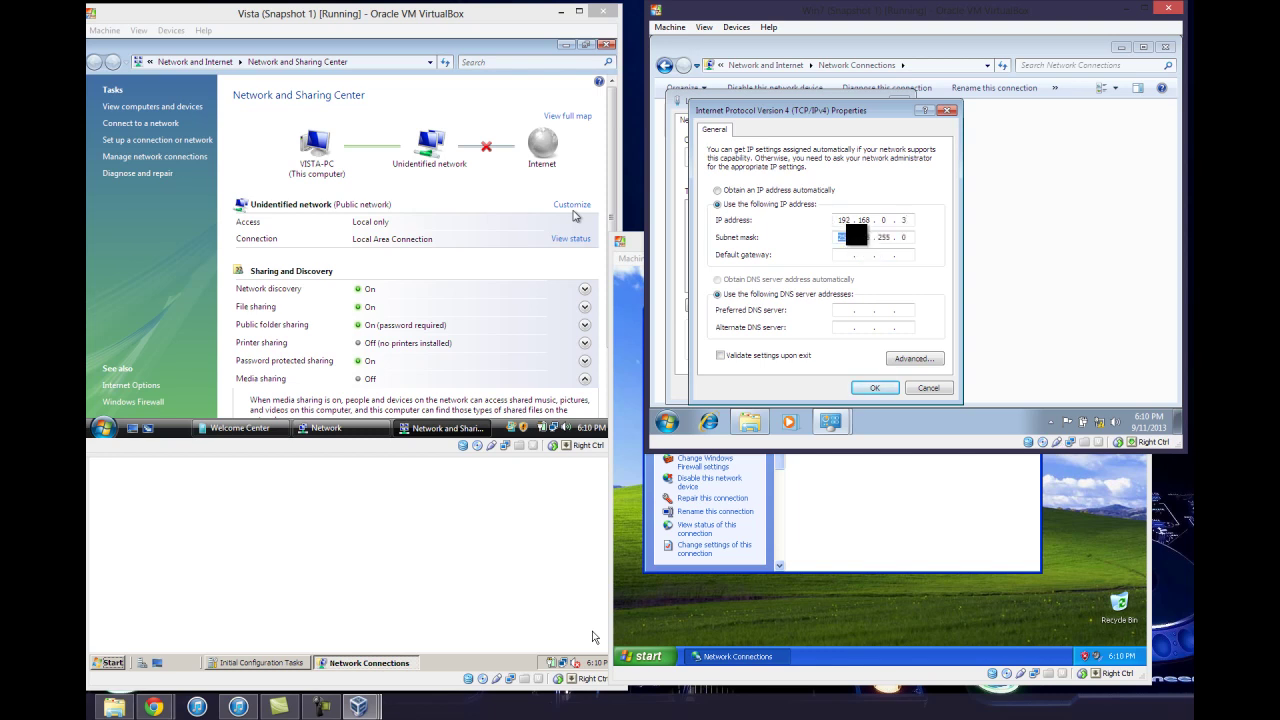
{"action": "key", "text": "Tab"}
{"action": "type", "text": "192 . 168 . 0"}
{"action": "key", "text": "Tab"}
{"action": "key", "text": "Tab"}
{"action": "type", "text": "192 . 168 . 0"}
{"action": "left_click", "coordinate": [873, 388]}
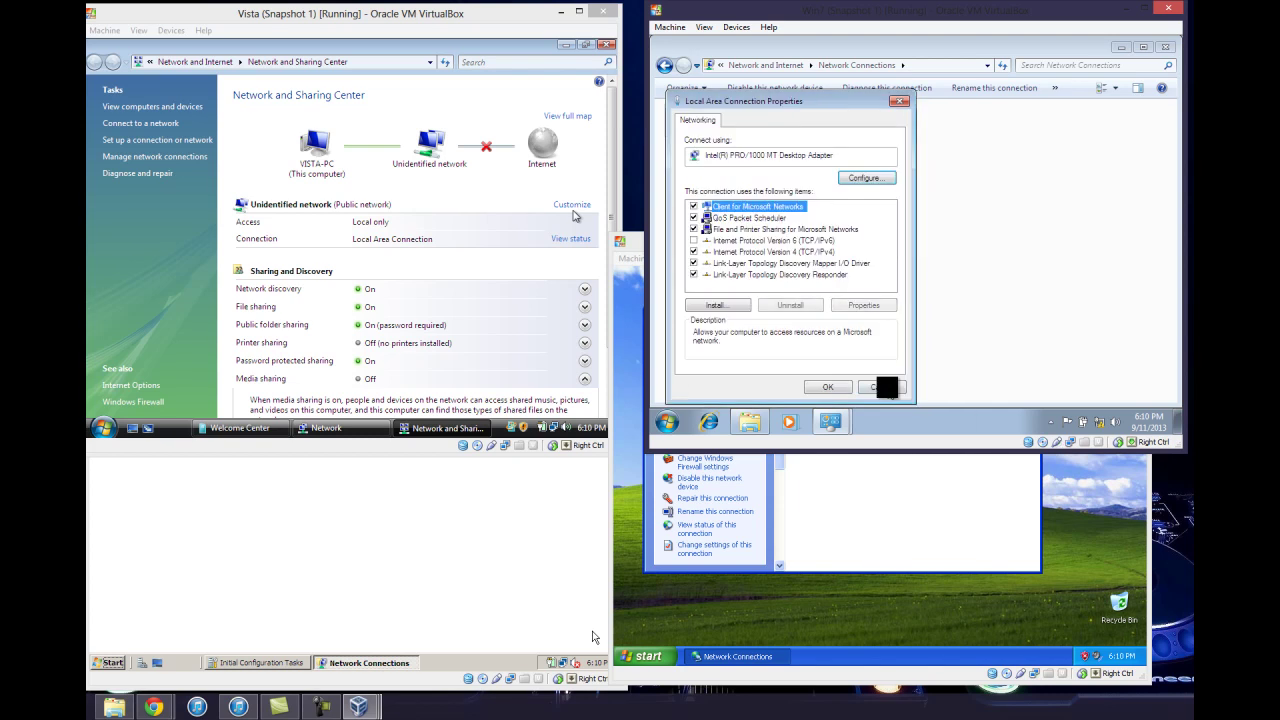
{"action": "left_click", "coordinate": [875, 387]}
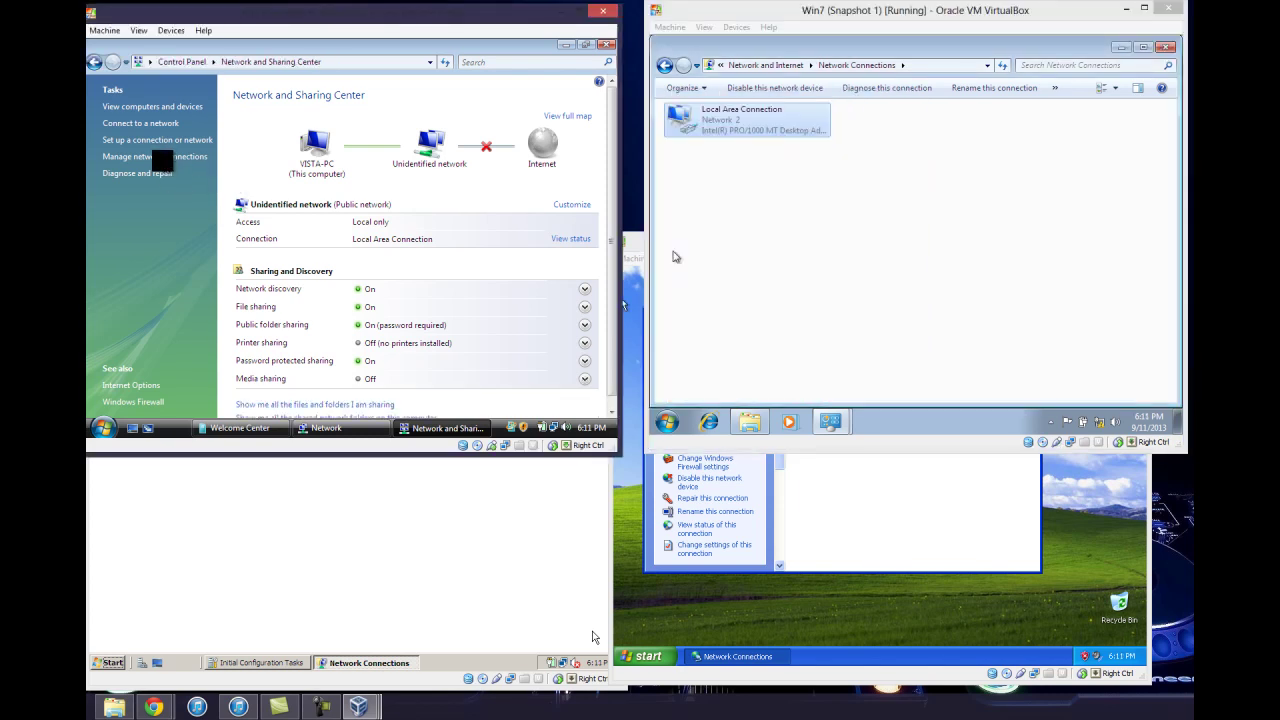
Turn off IPv6 in Vista's Local Area Connection properties, approving the permission prompt
{"action": "left_click", "coordinate": [162, 156]}
{"action": "left_click", "coordinate": [155, 141]}
{"action": "right_click", "coordinate": [155, 141]}
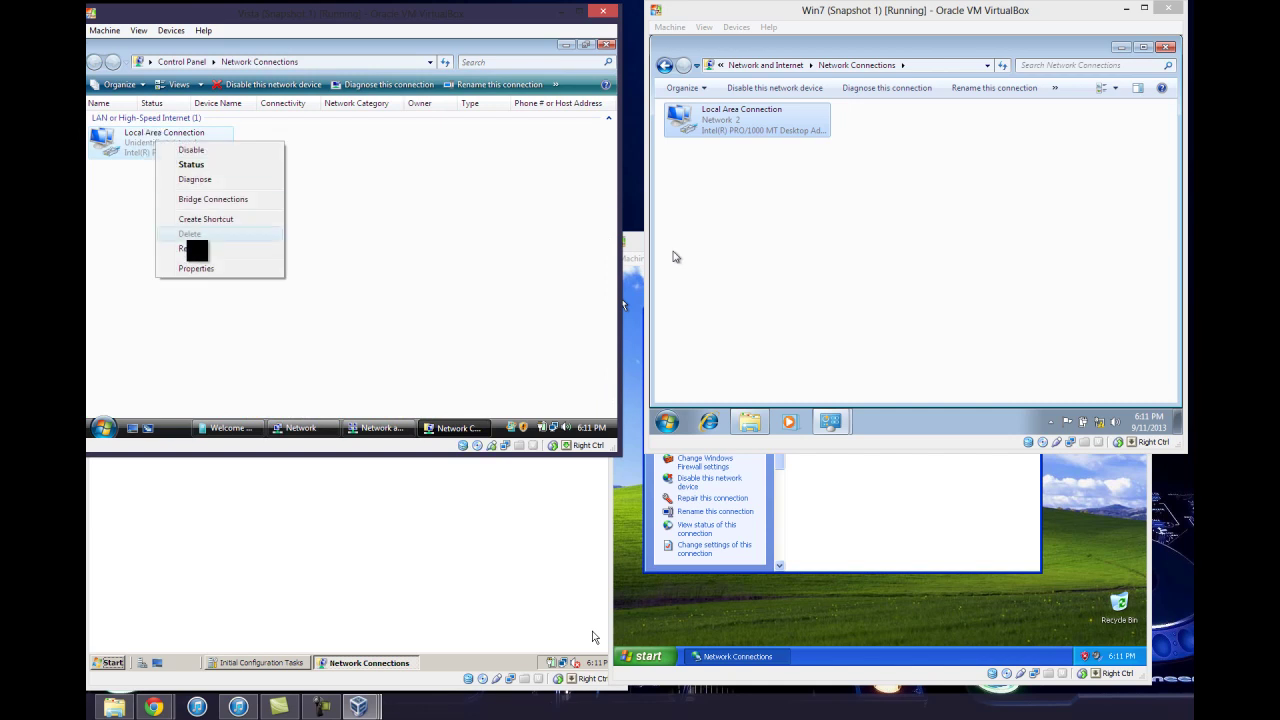
{"action": "left_click", "coordinate": [201, 266]}
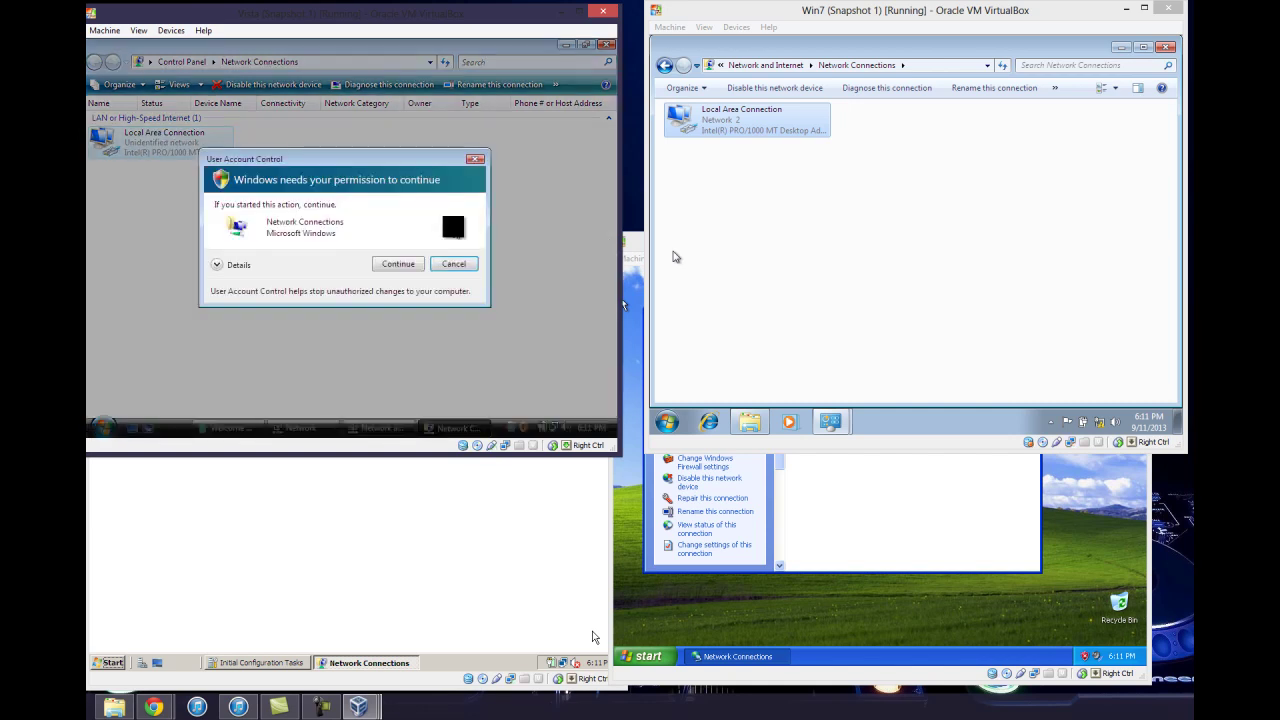
{"action": "left_click", "coordinate": [415, 260]}
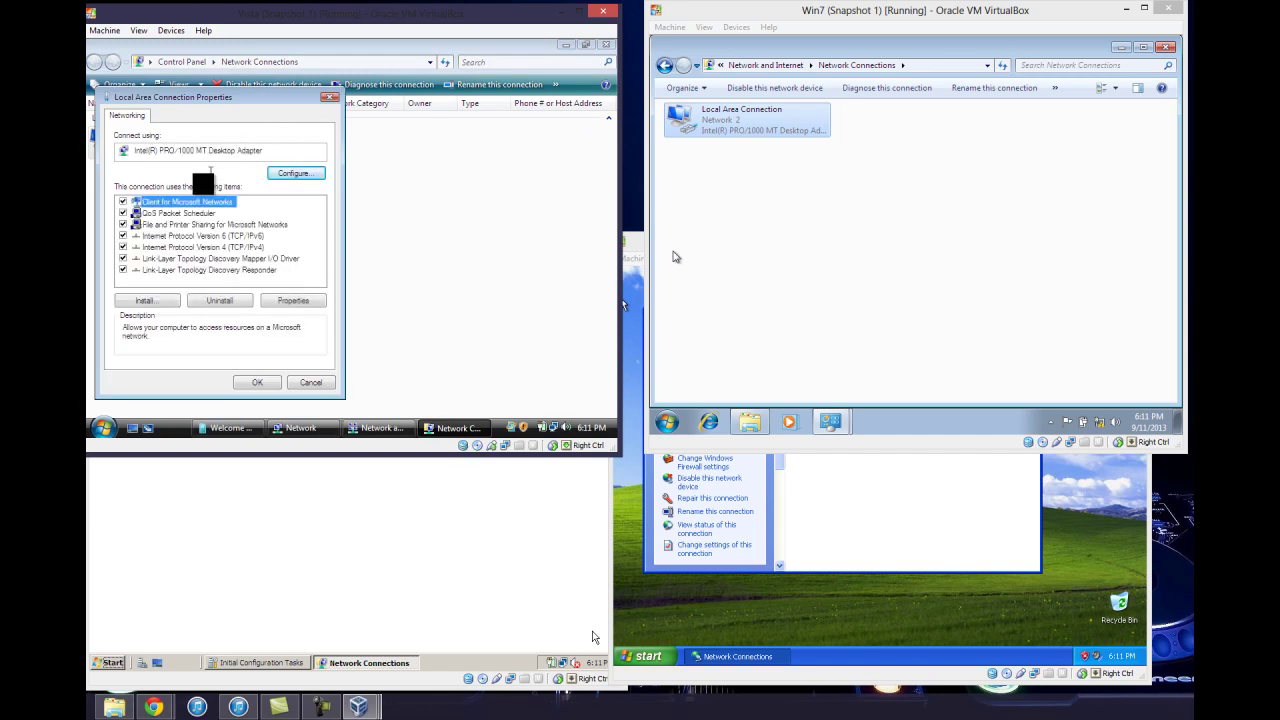
{"action": "left_click", "coordinate": [123, 236]}
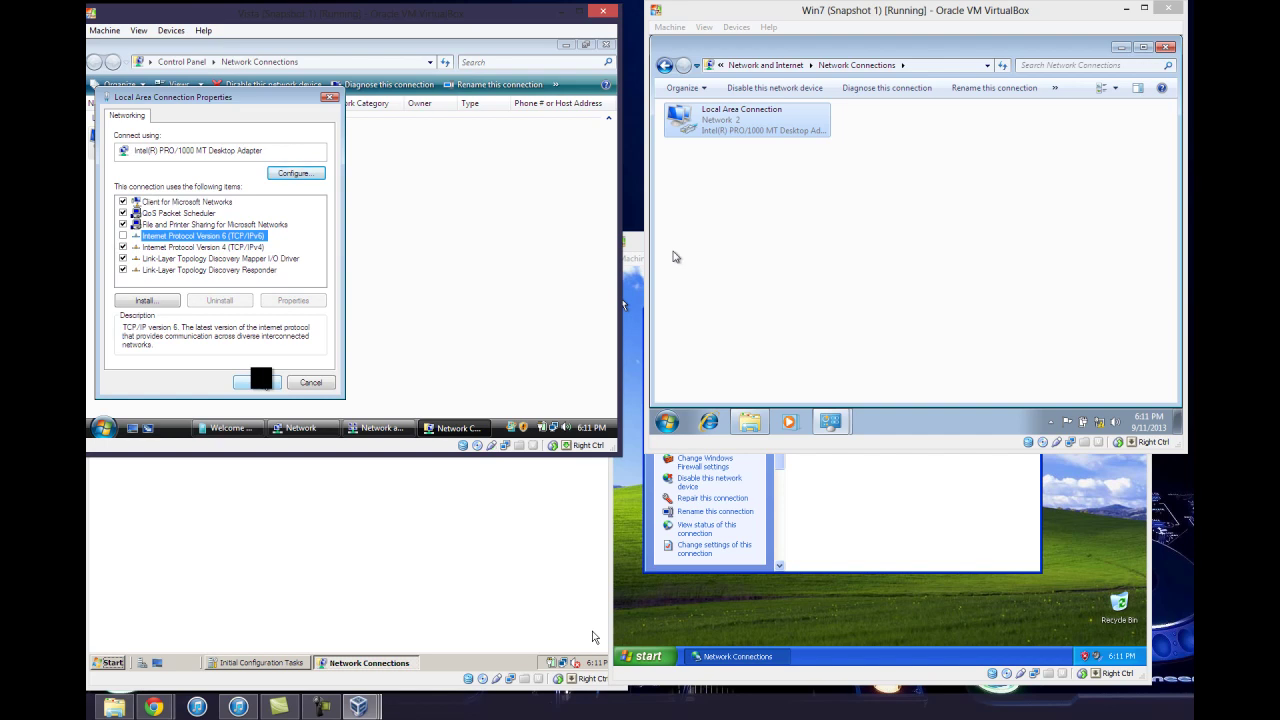
Give Vista static IP 192.168.0.4 with gateway and DNS 192.168.0.1, and save
{"action": "double_click", "coordinate": [243, 247]}
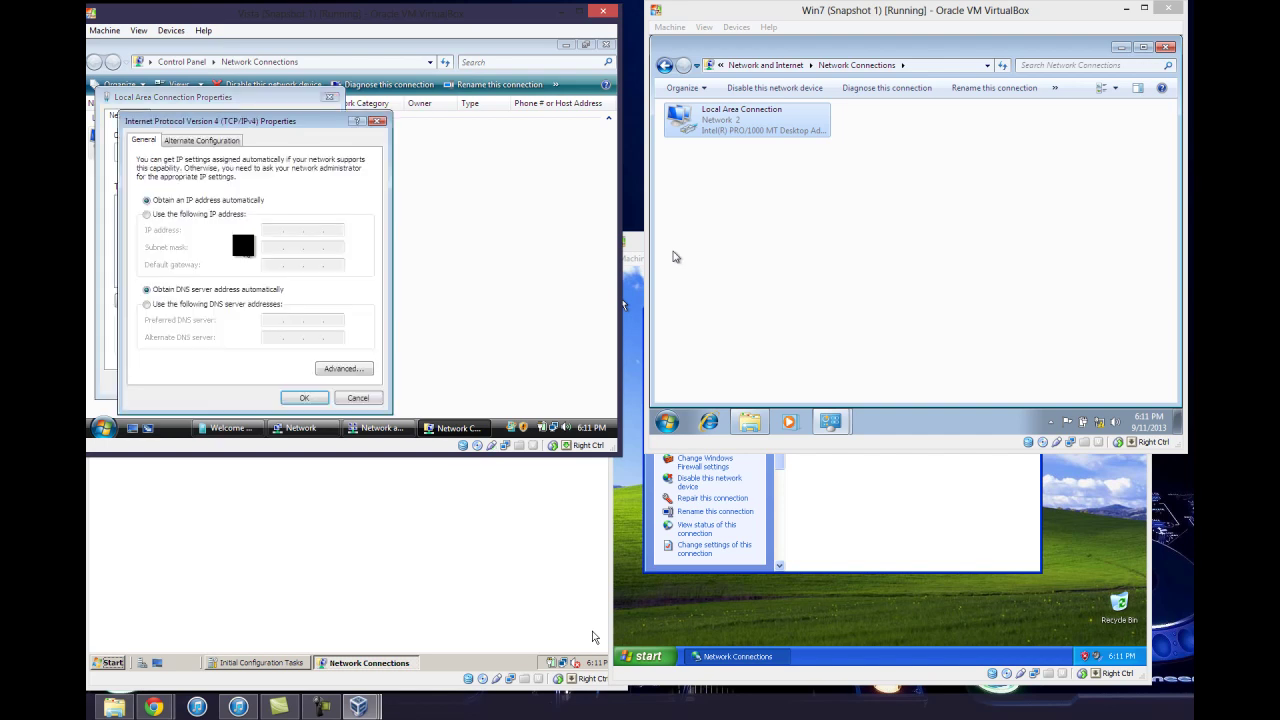
{"action": "left_click", "coordinate": [193, 215]}
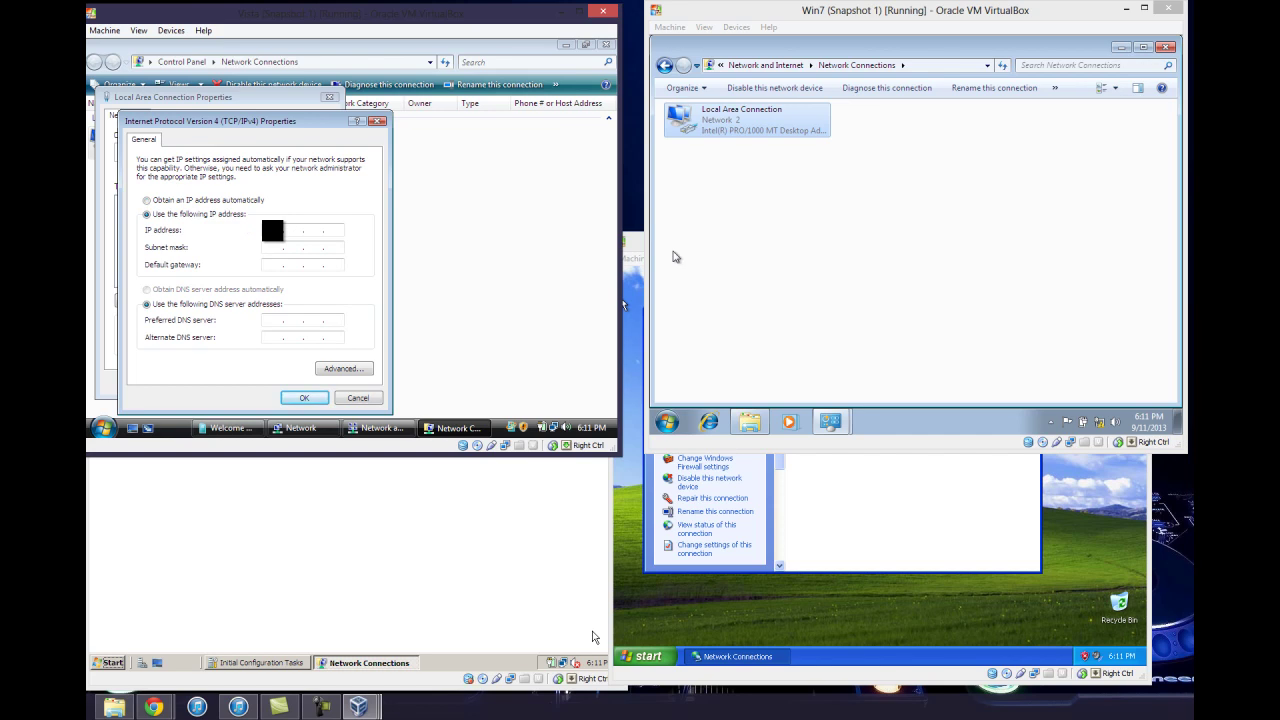
{"action": "type", "text": "68 . 0 . 1"}
{"action": "left_click", "coordinate": [298, 397]}
{"action": "left_click", "coordinate": [262, 382]}
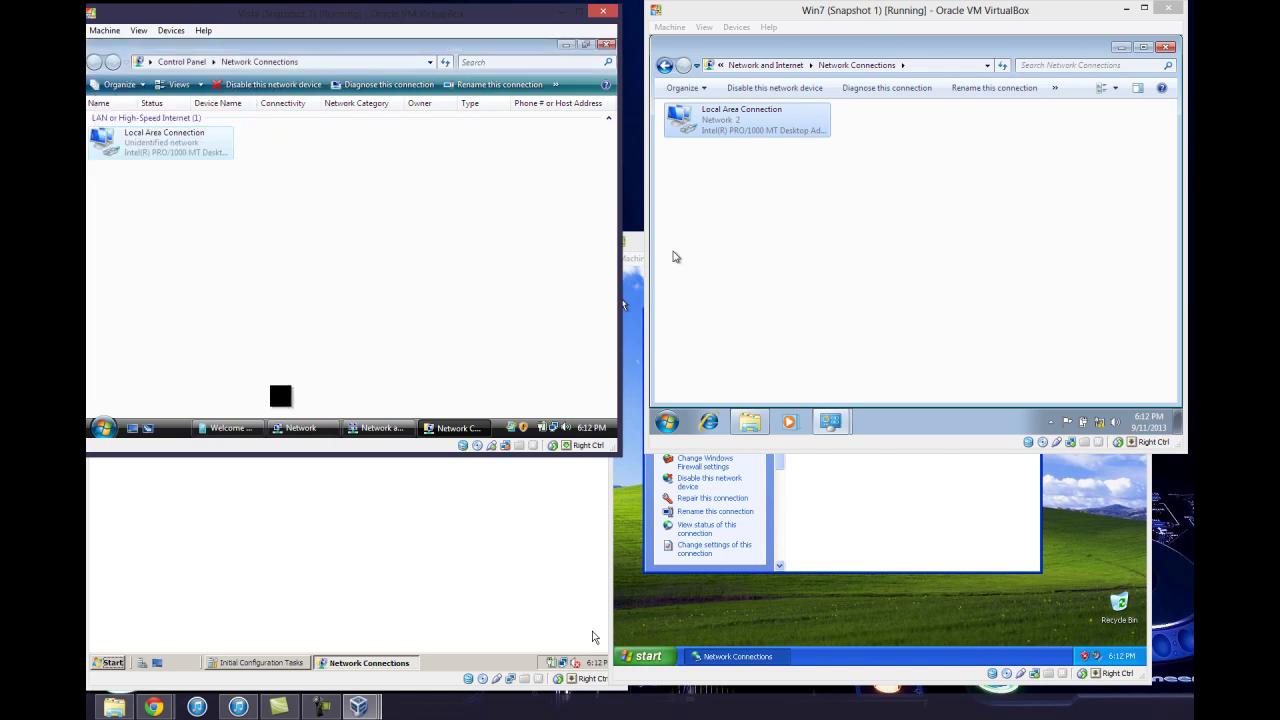
Run 'ping 192.168.0.3' from a Server 2008 command prompt and get replies
{"action": "left_click", "coordinate": [360, 505]}
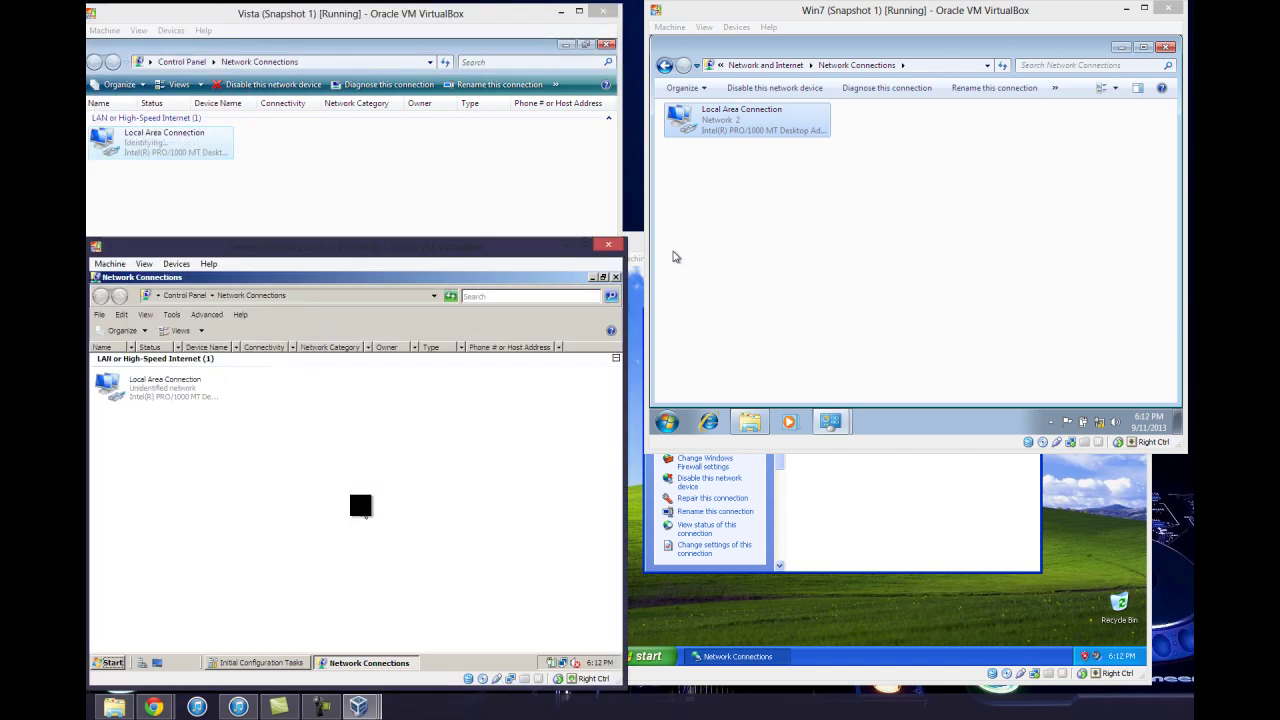
{"action": "left_click", "coordinate": [108, 662]}
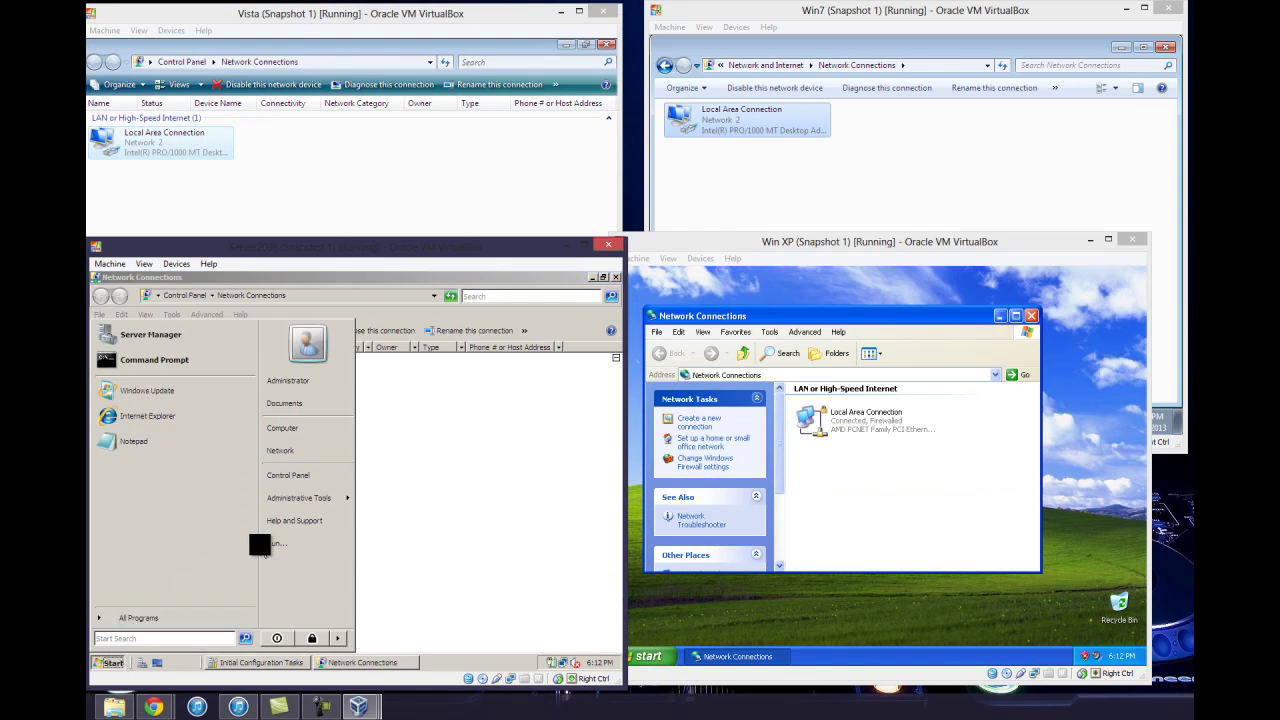
{"action": "left_click", "coordinate": [184, 376]}
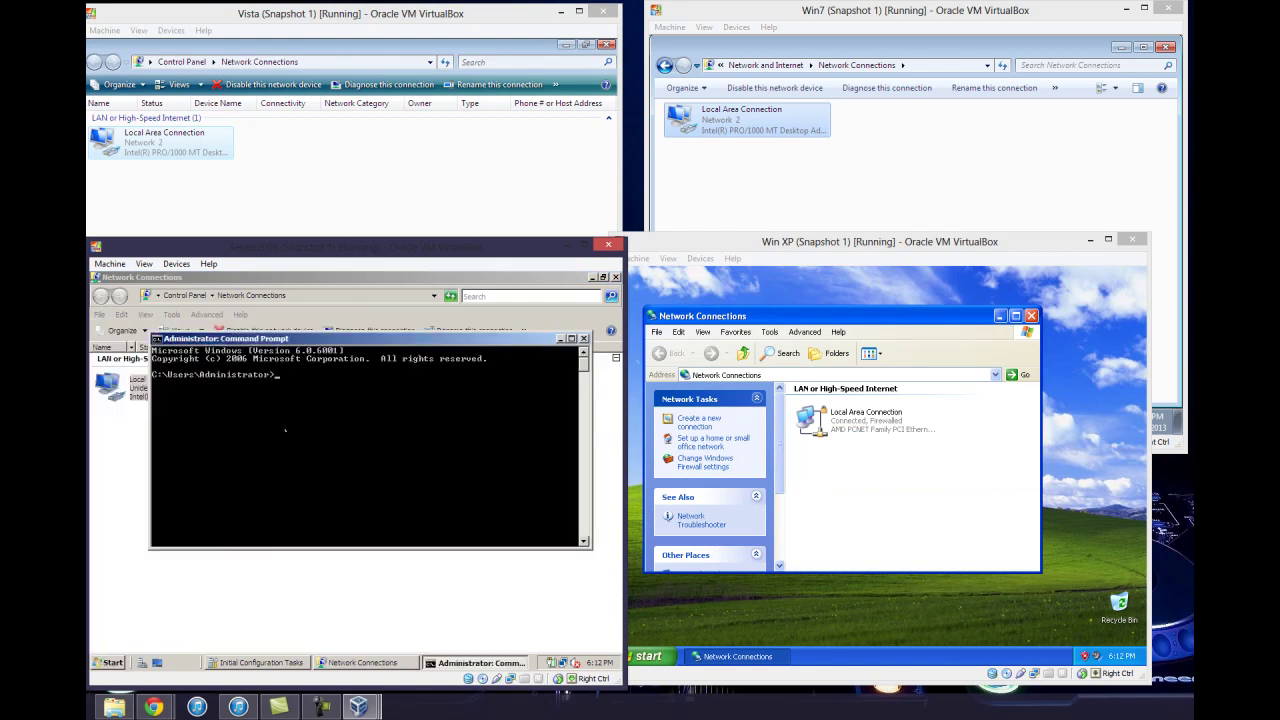
{"action": "type", "text": "PING"}
{"action": "key", "text": "BackSpace"}
{"action": "key", "text": "BackSpace"}
{"action": "key", "text": "BackSpace"}
{"action": "key", "text": "BackSpace"}
{"action": "type", "text": "ping 192.168."}
{"action": "type", "text": "0.3"}
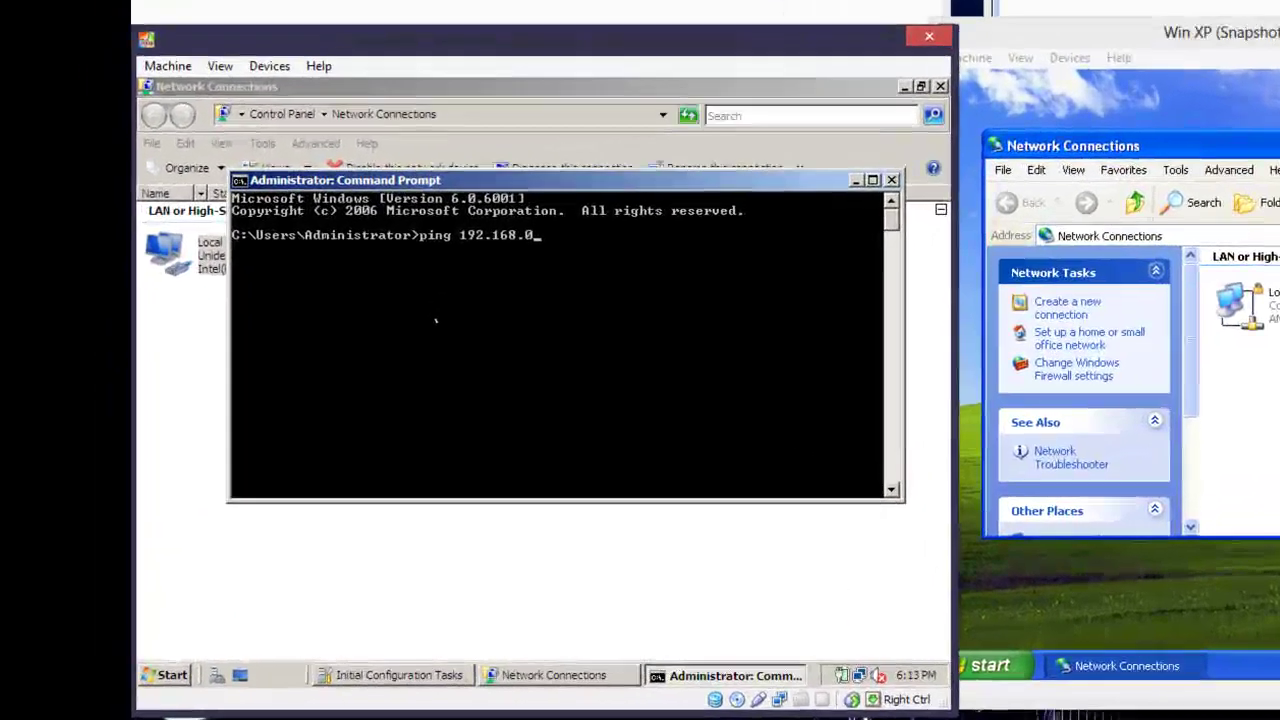
{"action": "key", "text": "Return"}
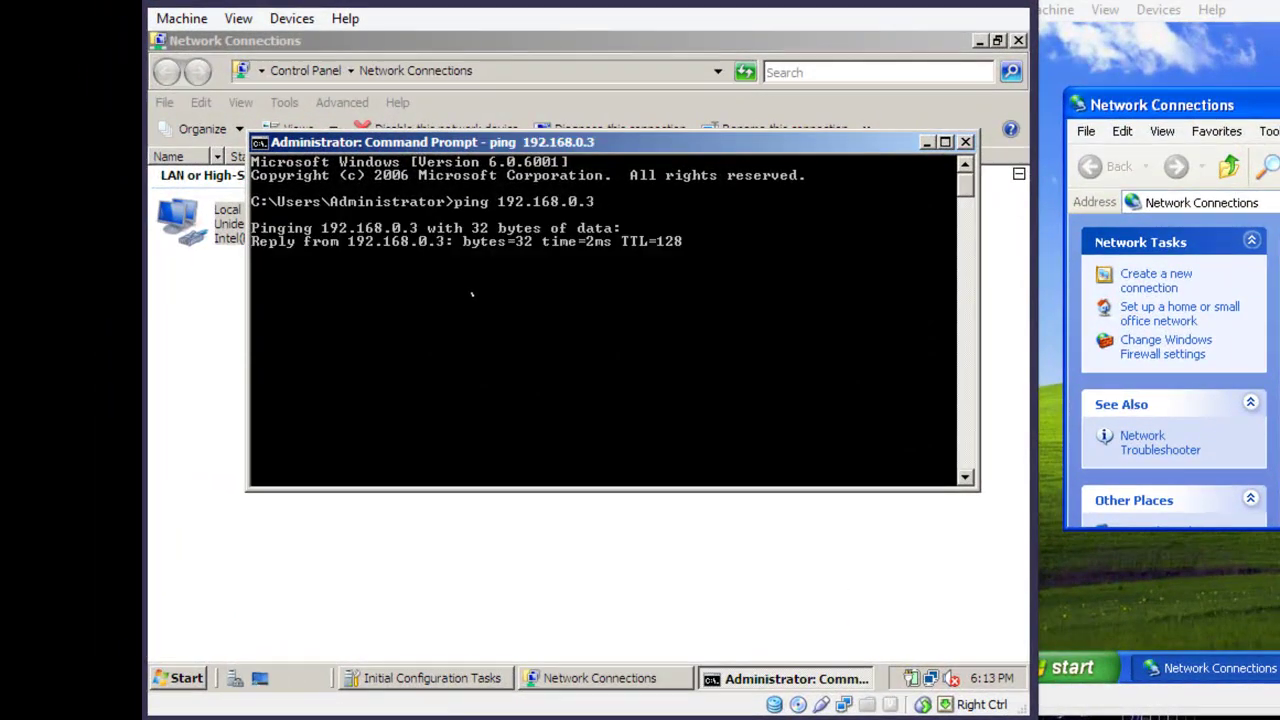